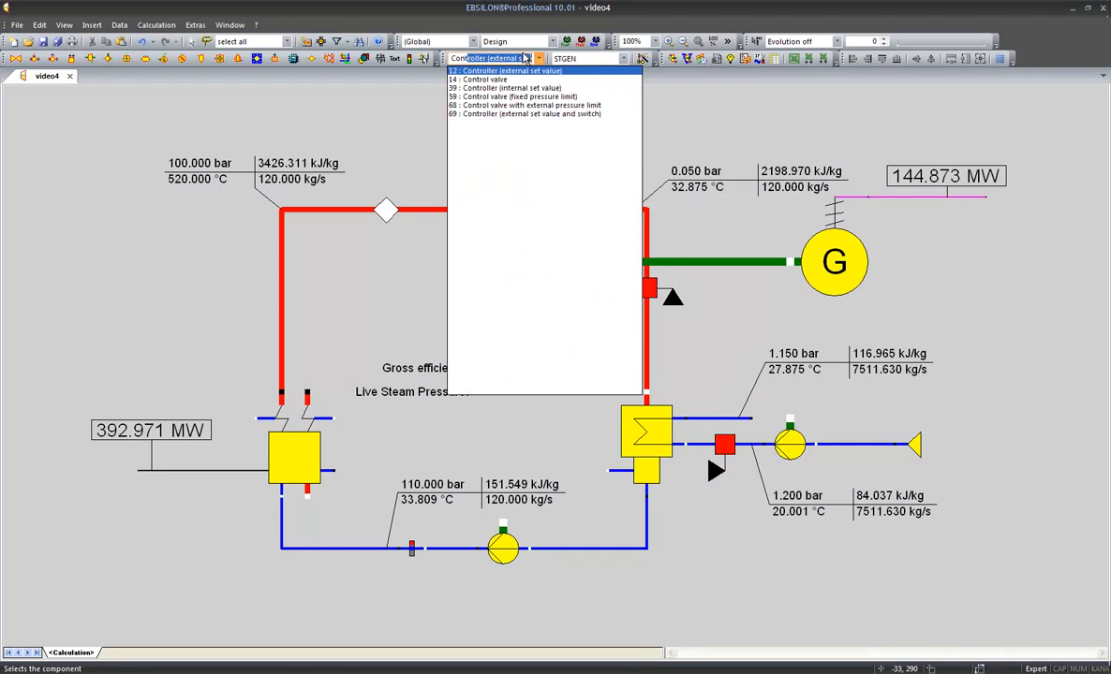
- Insert a Controller (internal set value), component type 39, in the empty area above the turbine
type("ll")
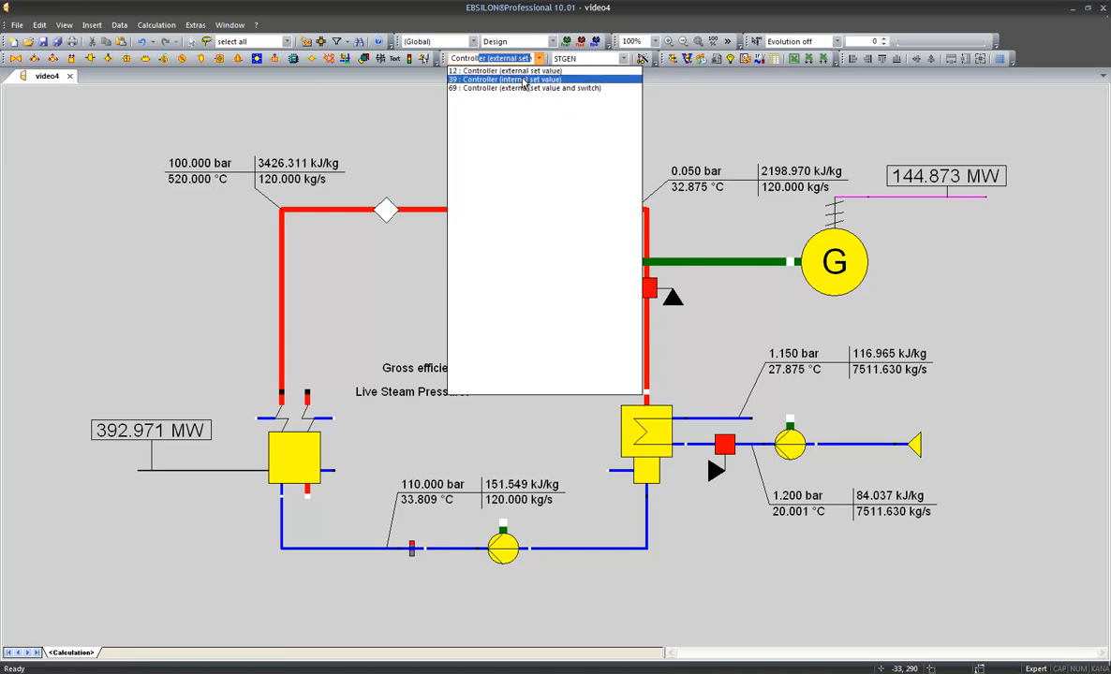
left_click(525, 81)
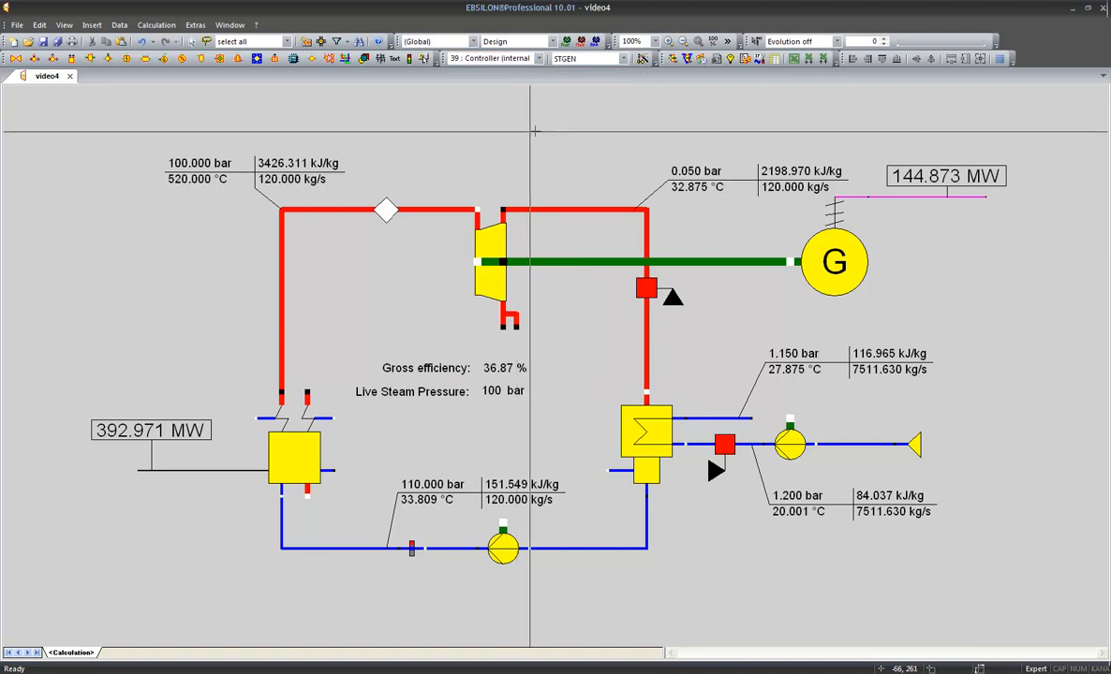
left_click(530, 132)
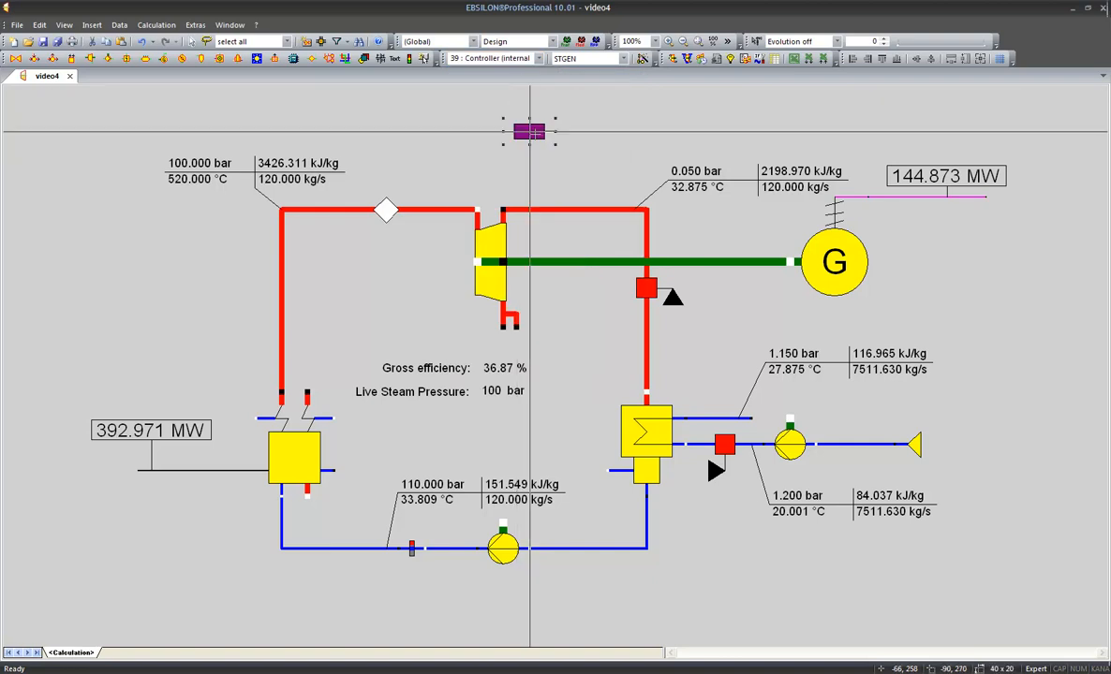
key("Escape")
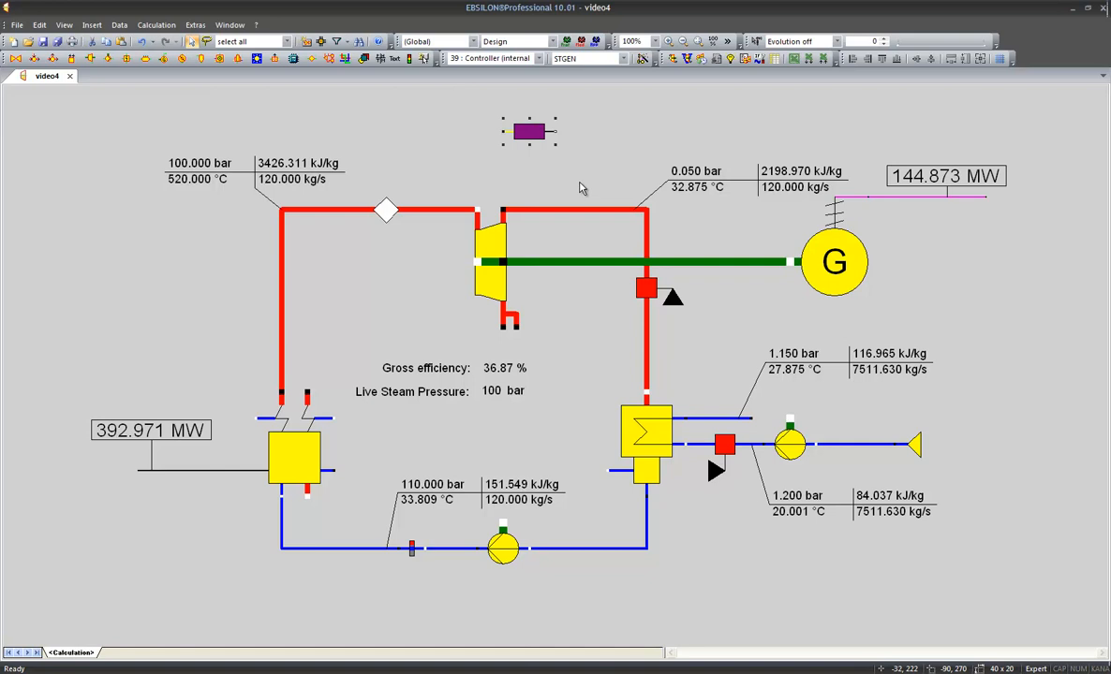
- Set the controller's compared value type to Power/heat flow and its corrected value type to Mass flow
double_click(533, 140)
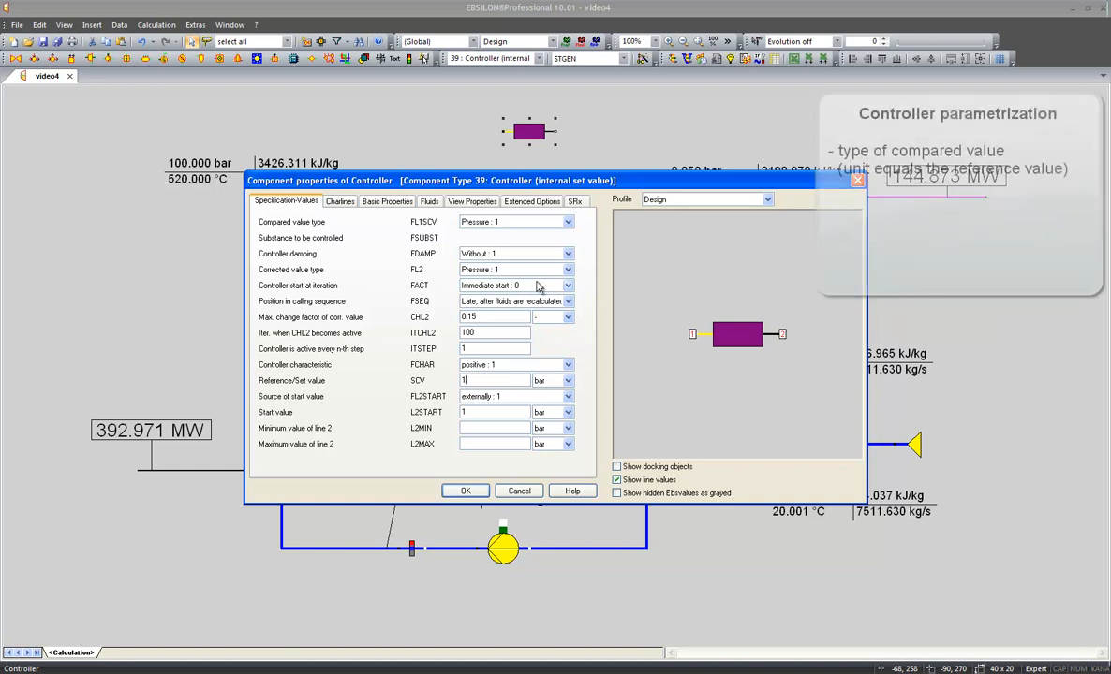
left_click_drag(260, 222, 323, 217)
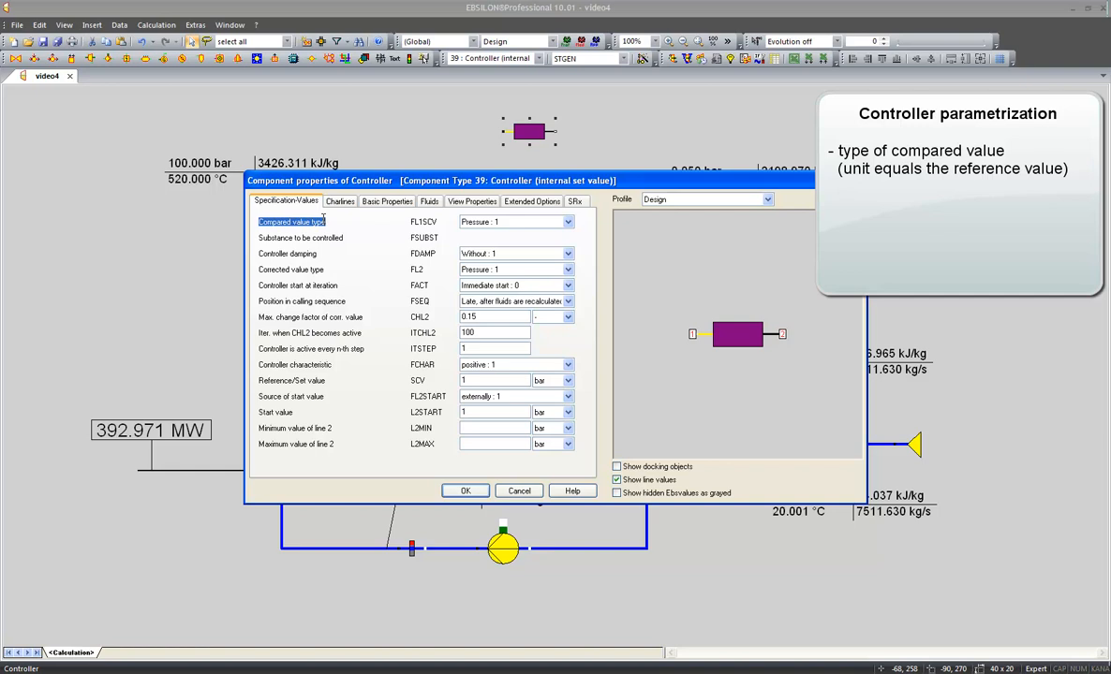
left_click(500, 223)
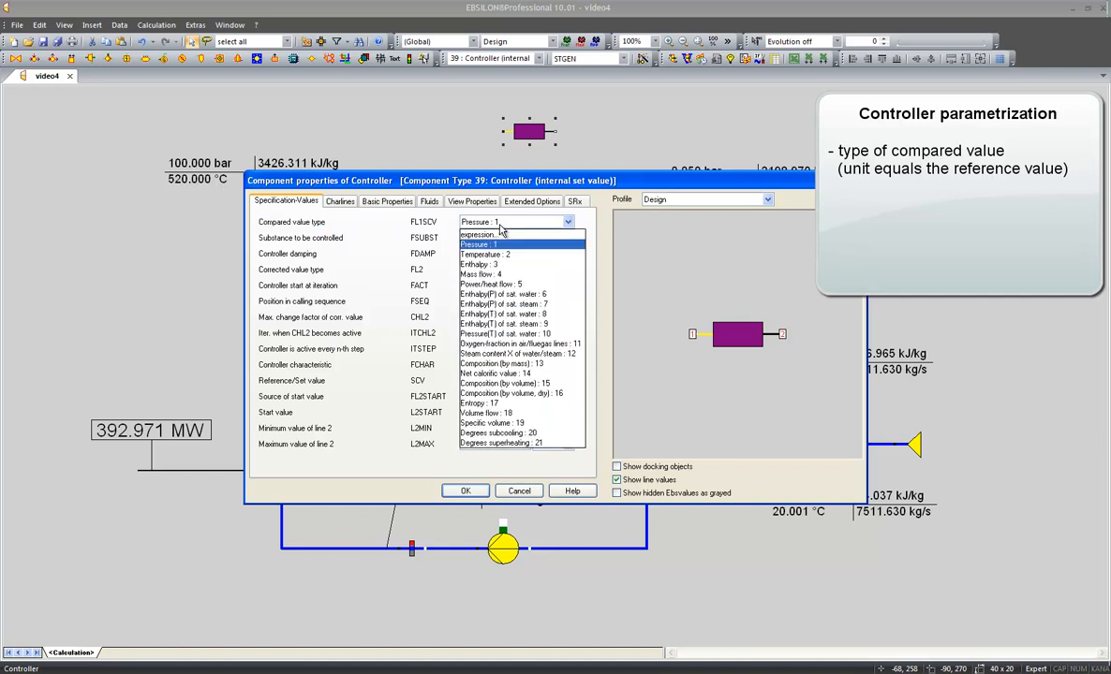
left_click(501, 285)
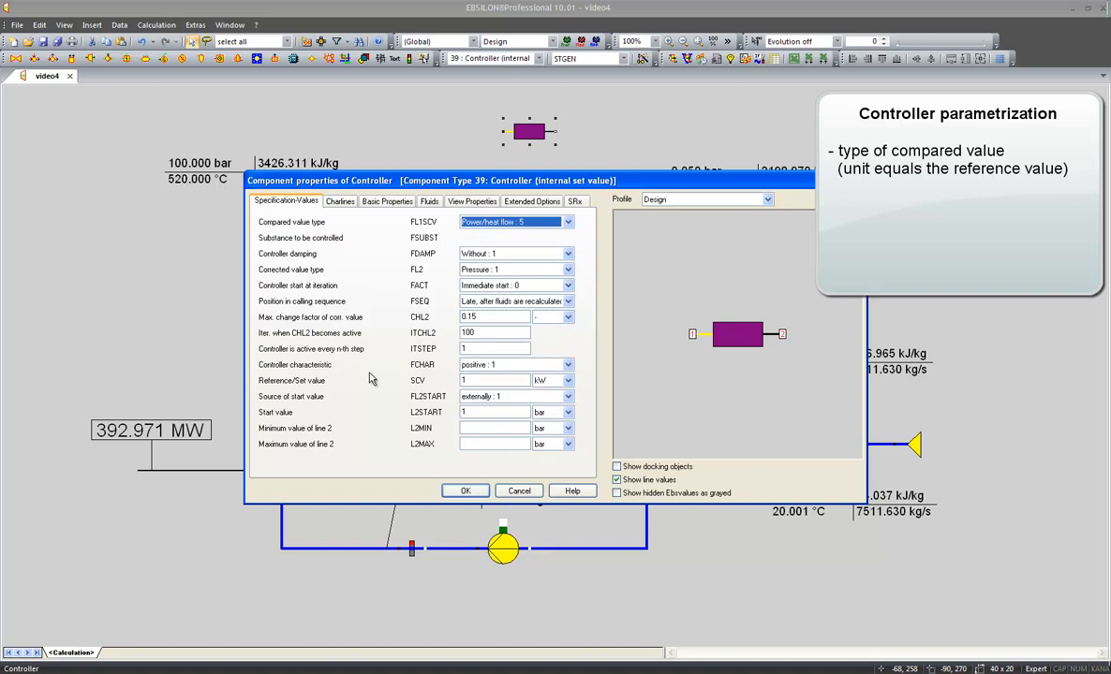
left_click_drag(284, 380, 337, 379)
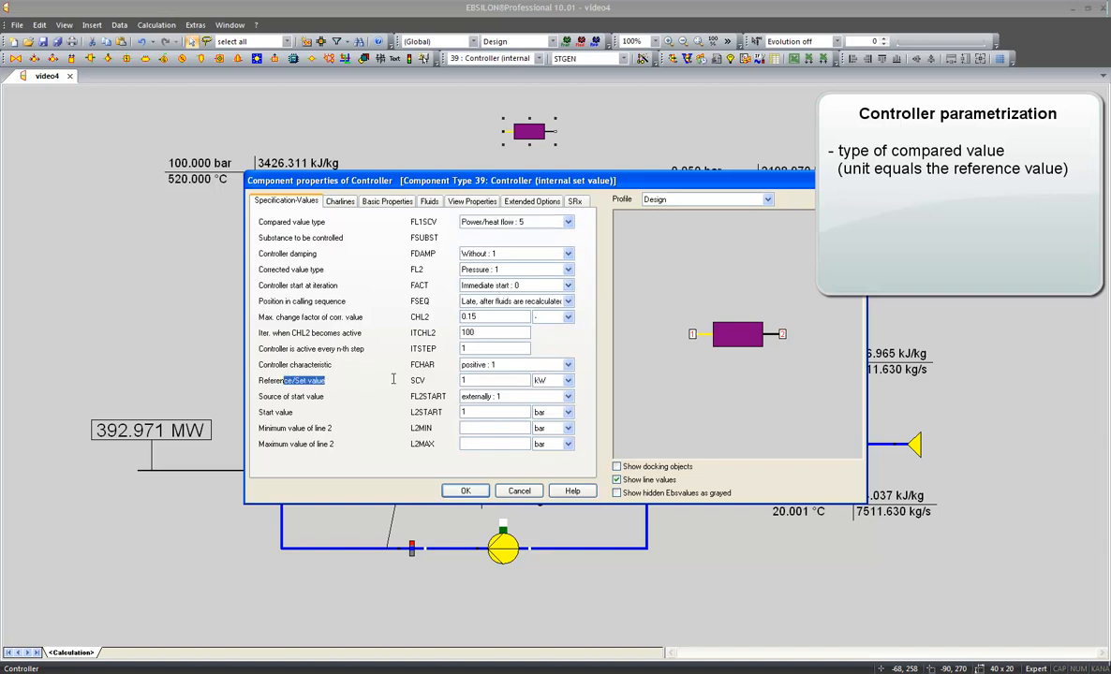
left_click(515, 380)
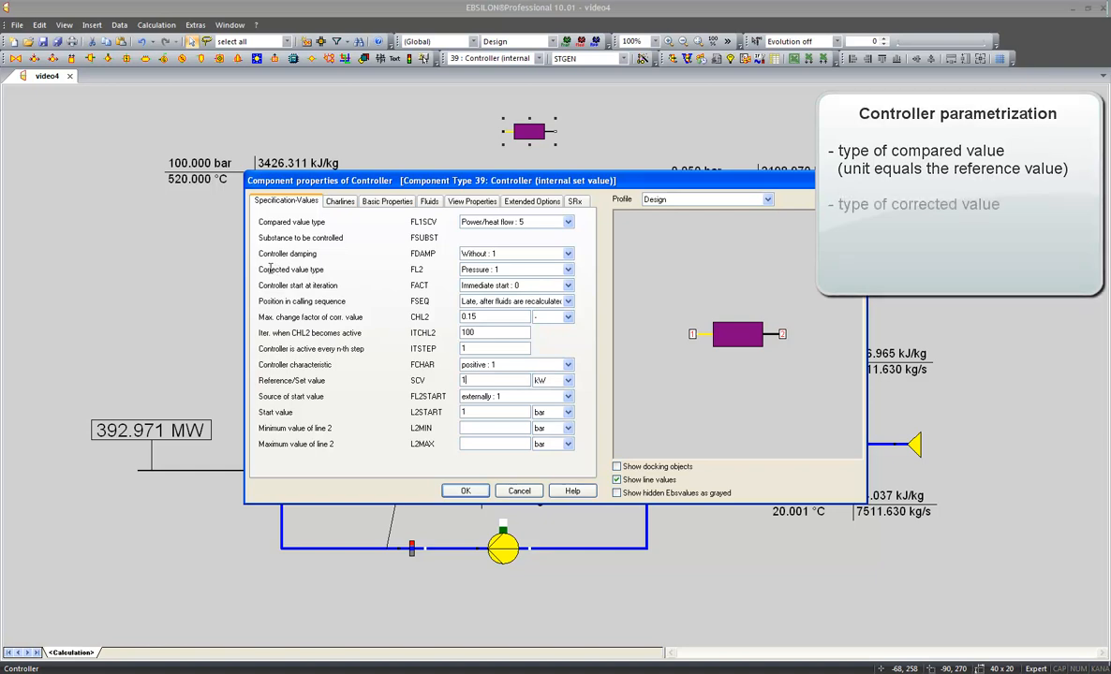
left_click(503, 270)
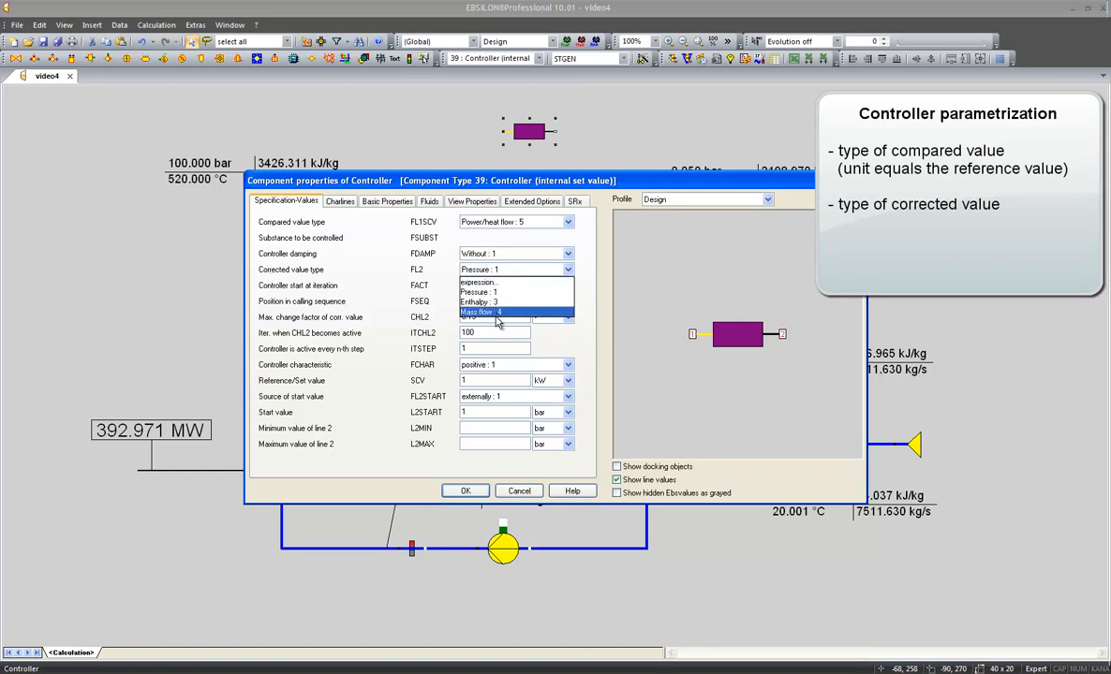
left_click(497, 312)
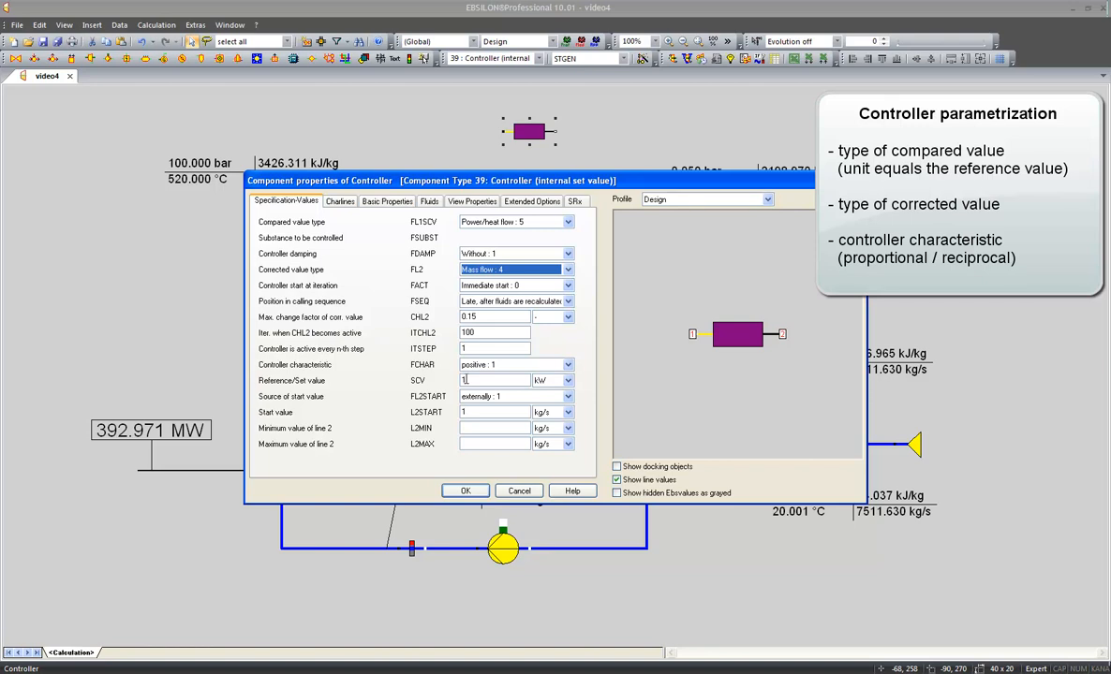
- Set the controller's reference value to 150 MW
left_click(549, 381)
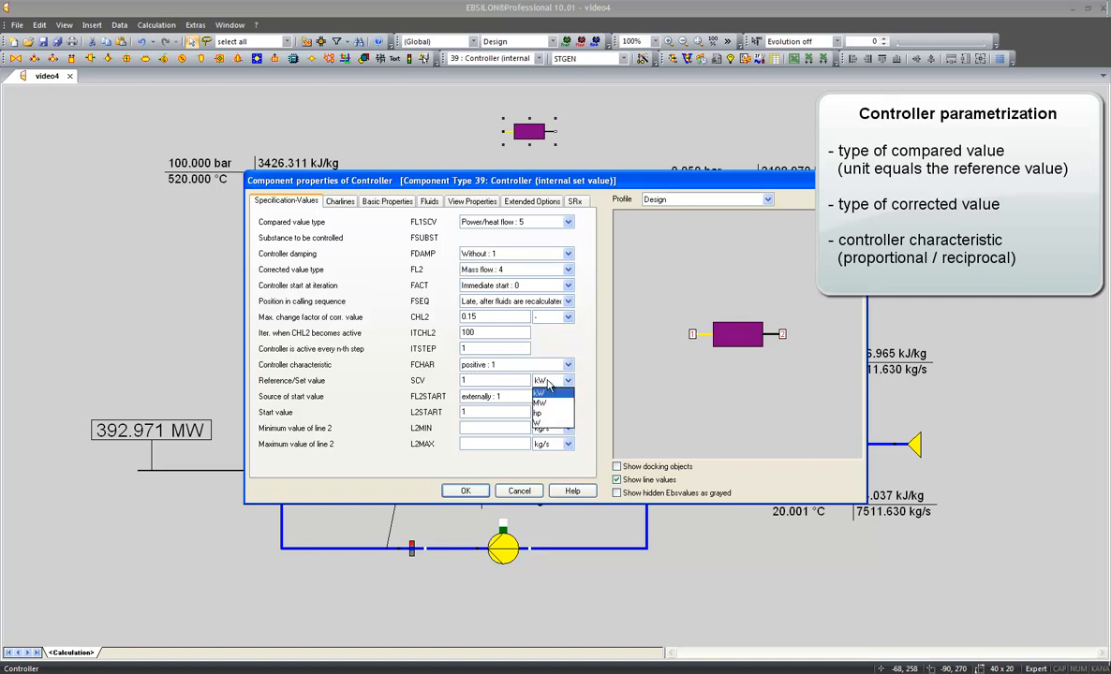
left_click(556, 404)
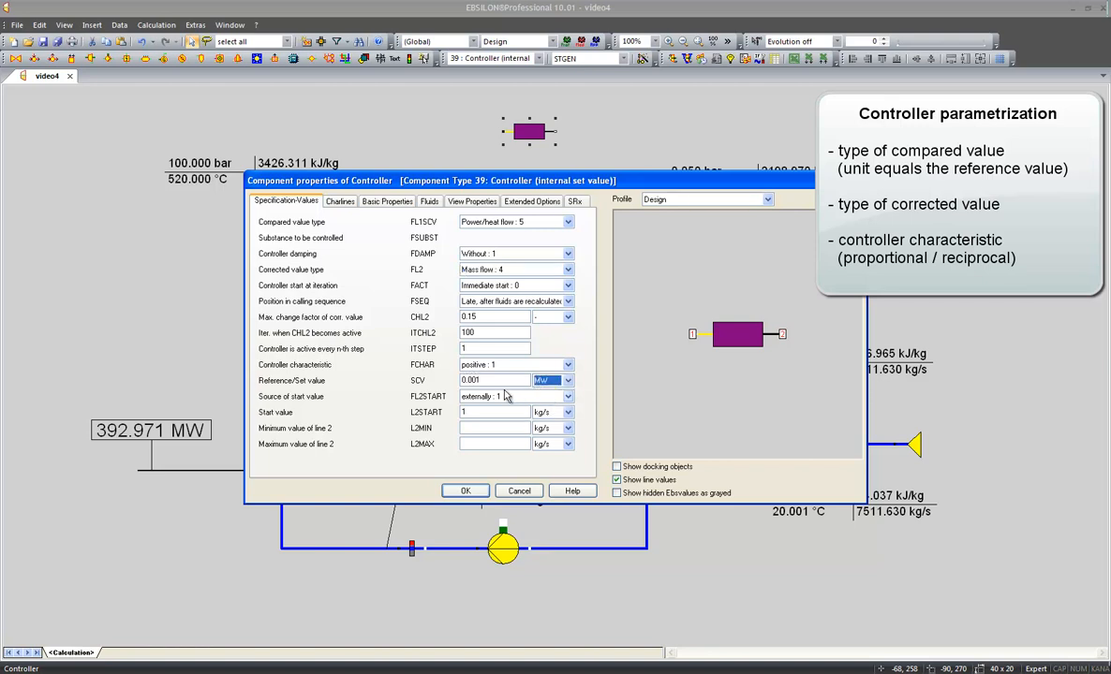
type("150")
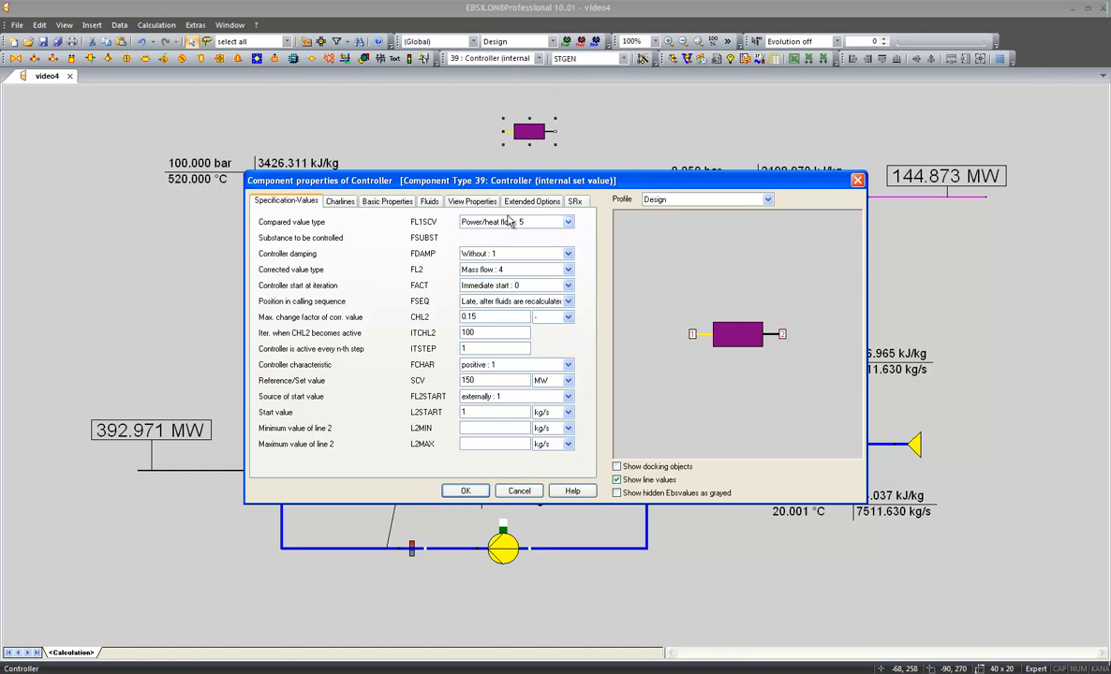
- Mirror the controller horizontally and apply its component properties
left_click(471, 201)
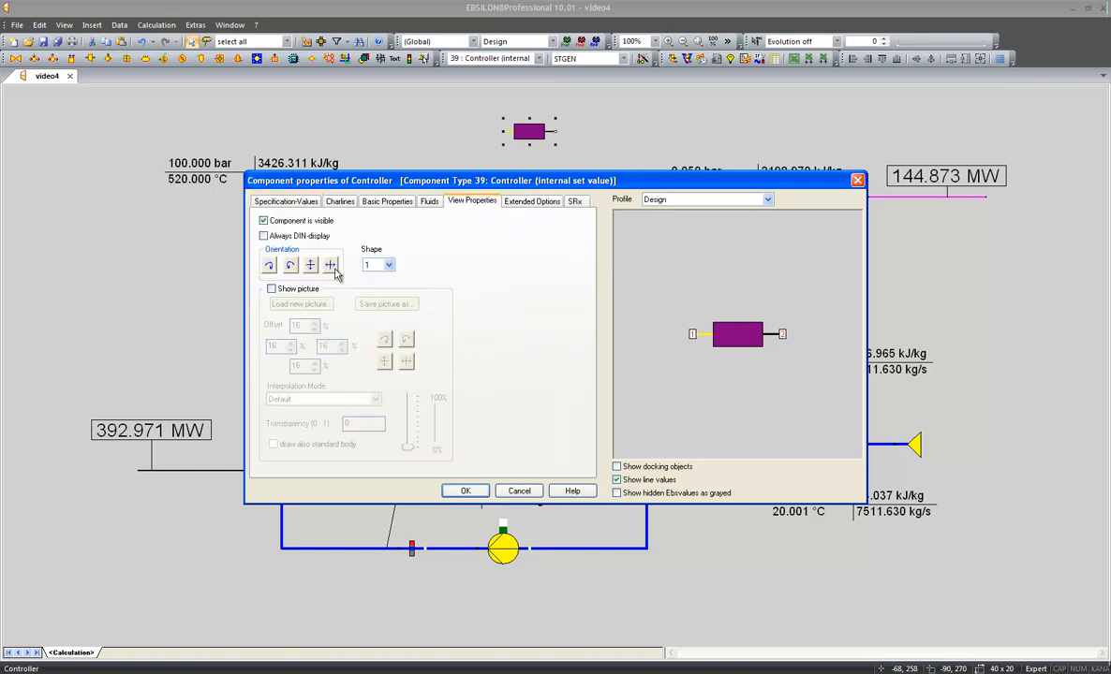
left_click(332, 267)
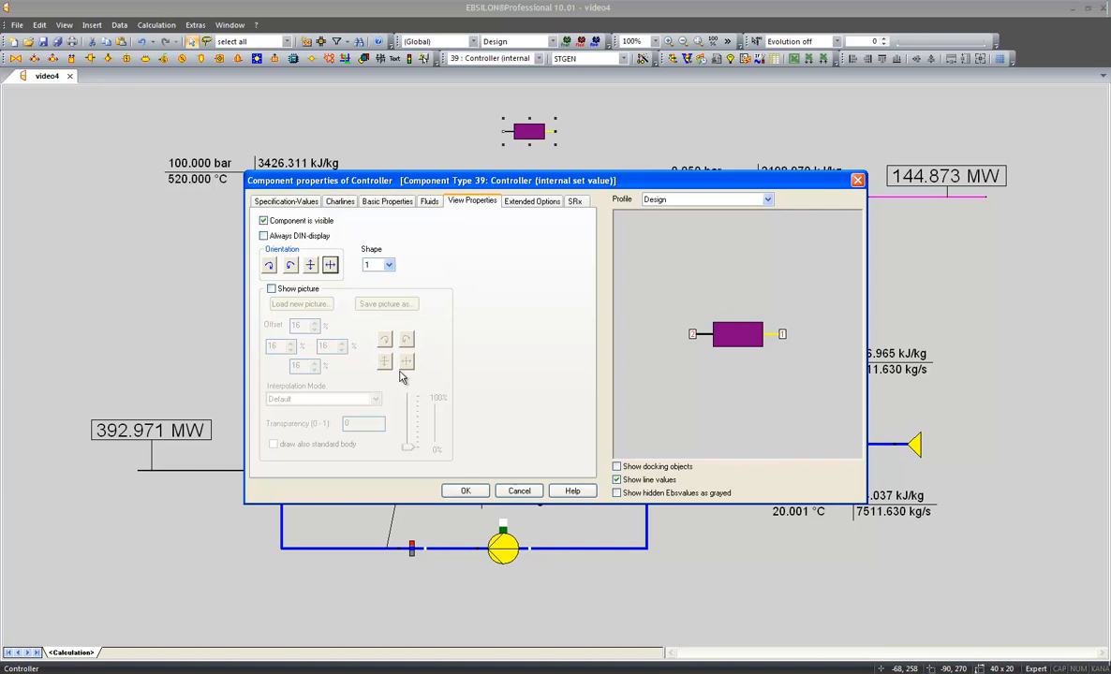
left_click(458, 491)
left_click(567, 165)
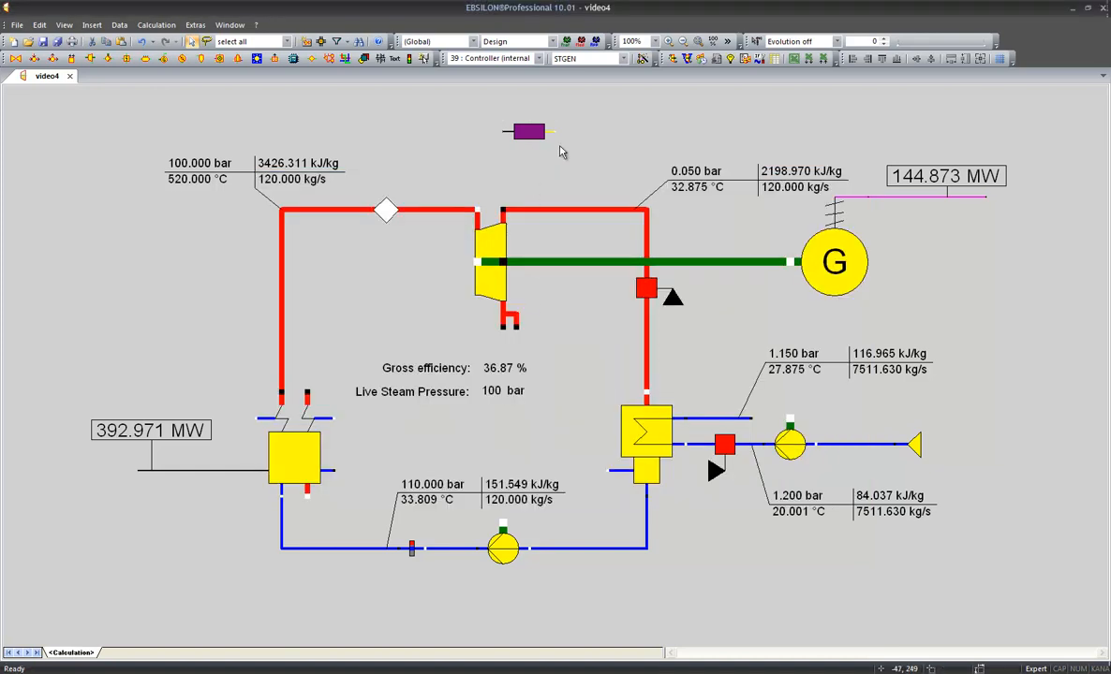
- Connect the controller's input to the generator's electric line and its output to the live steam line just upstream of the turbine
left_click_drag(556, 133, 881, 136)
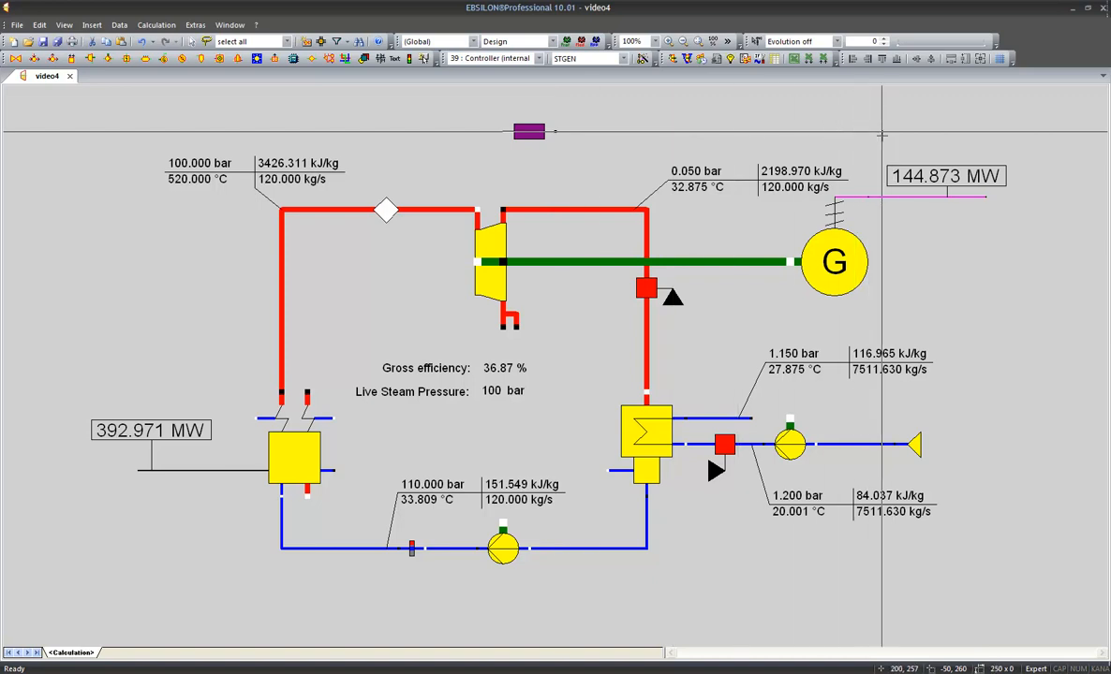
left_click_drag(881, 136, 881, 132)
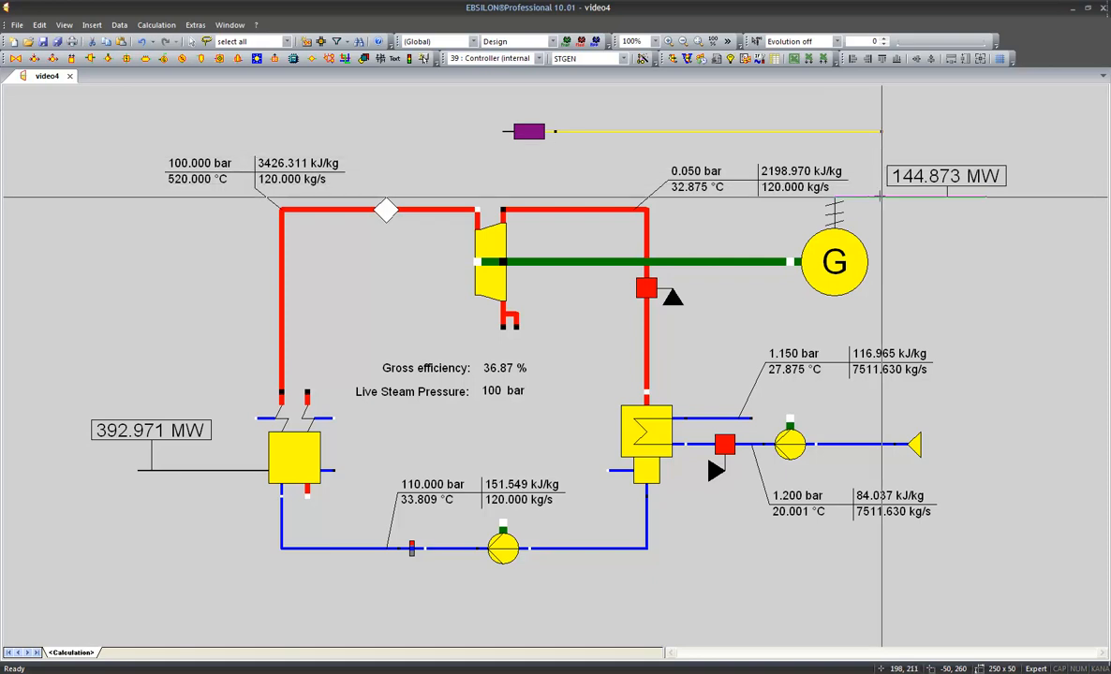
left_click(882, 197)
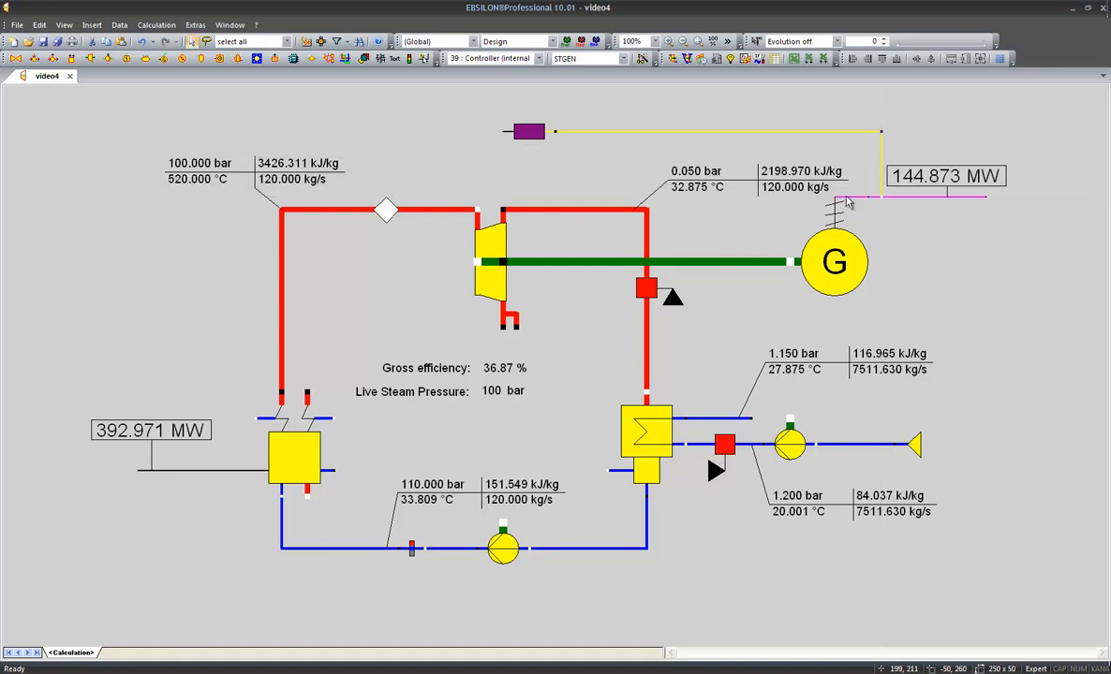
left_click(503, 133)
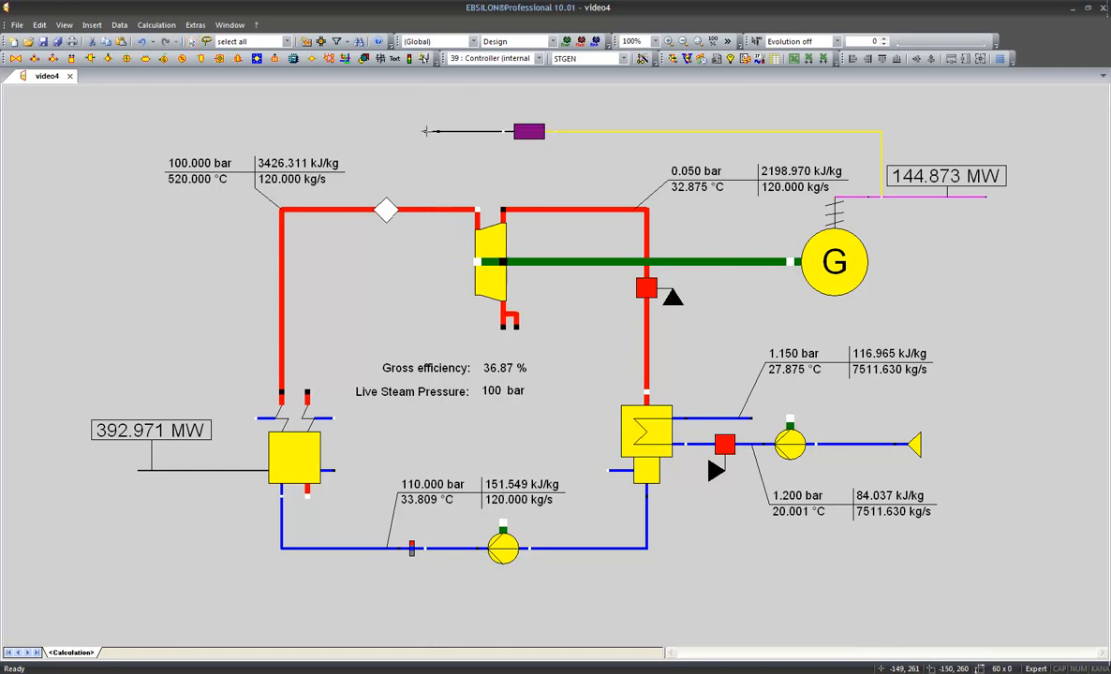
left_click(425, 210)
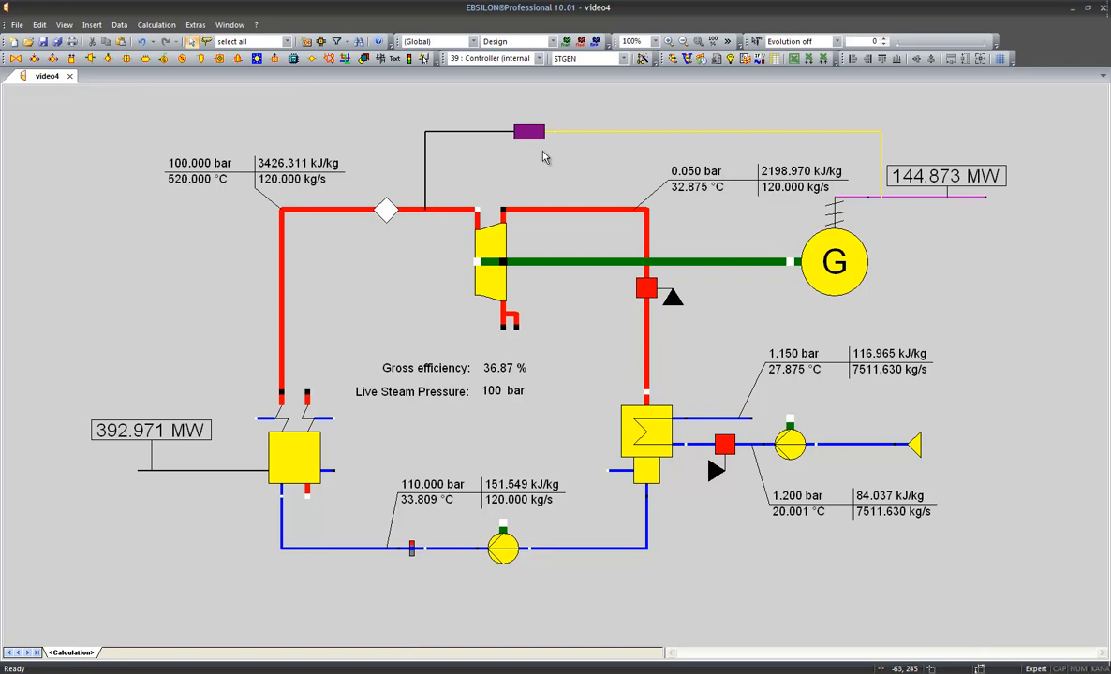
- Calculate the model, take over the nominal values, and check the live steam line's values
left_click(672, 59)
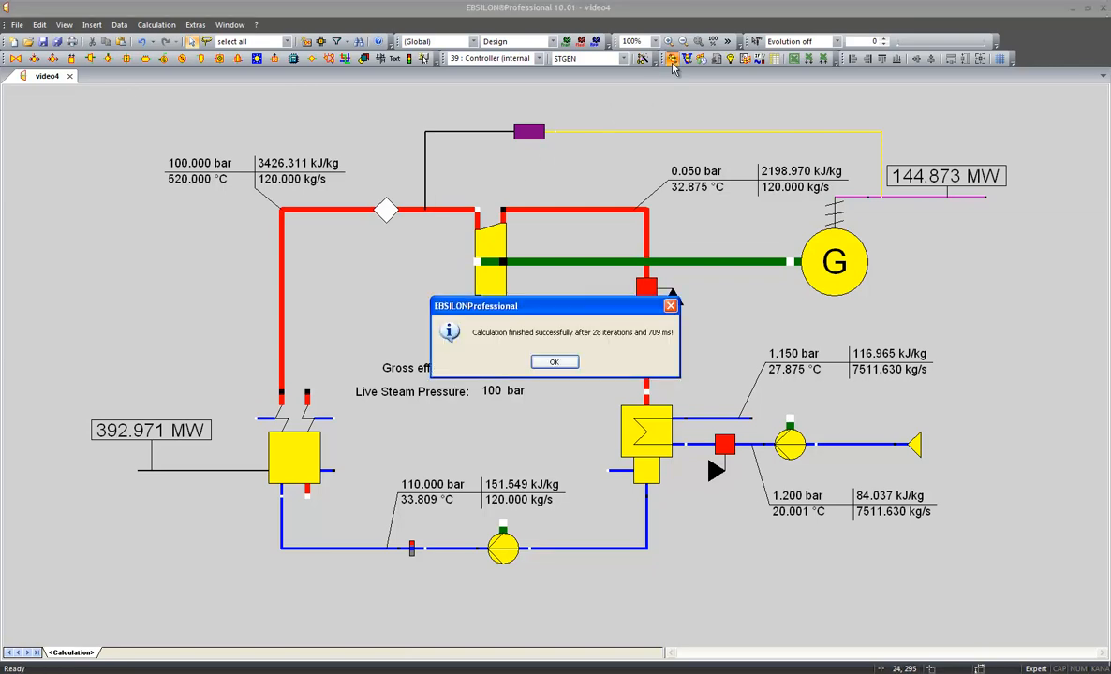
left_click(572, 364)
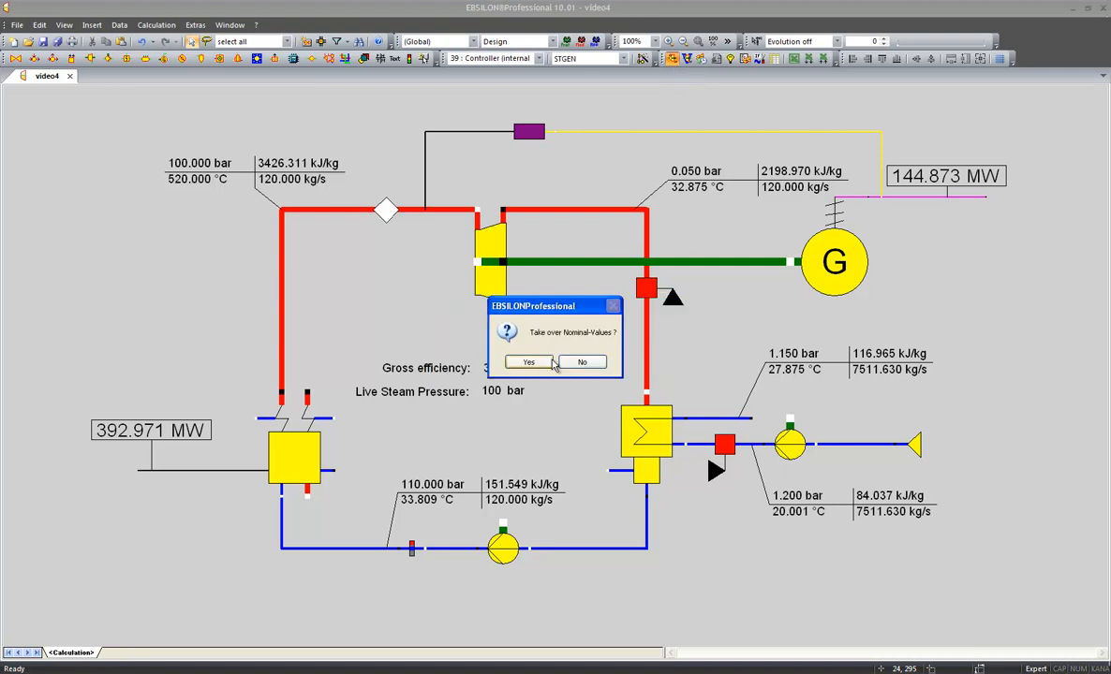
left_click(534, 362)
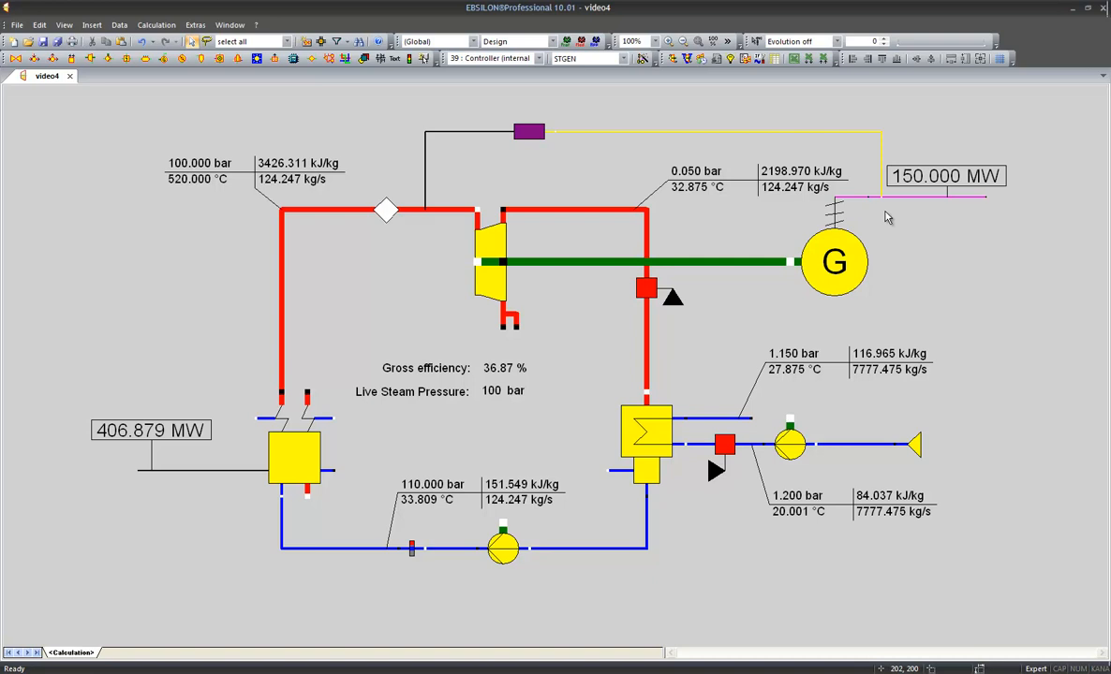
mouse_move(432, 216)
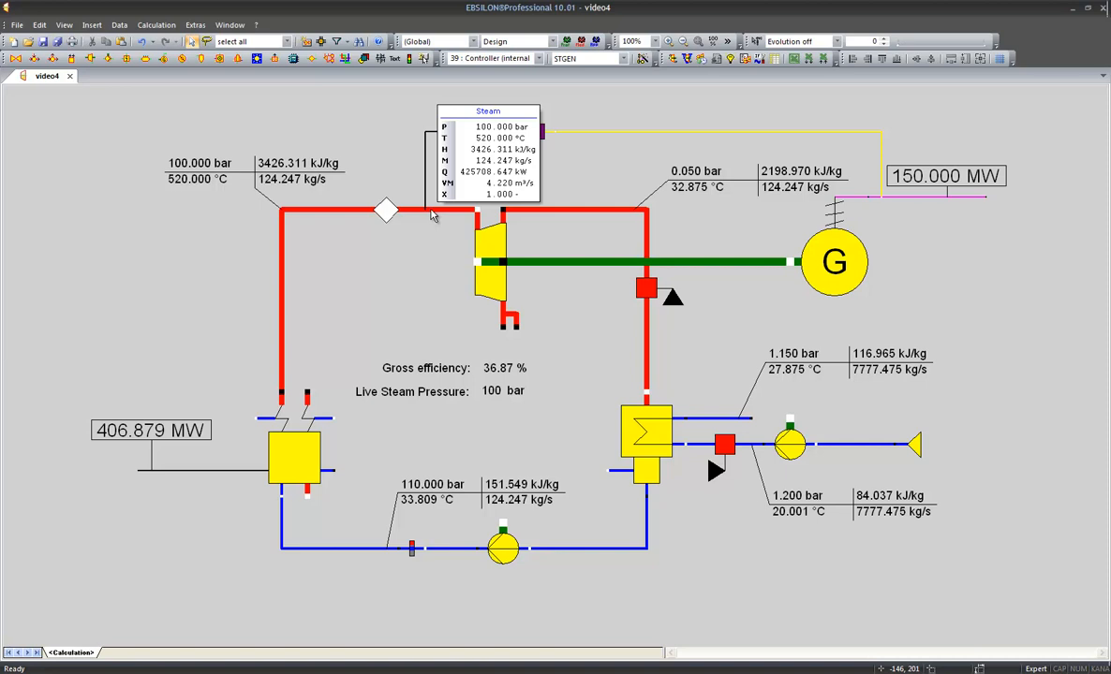
mouse_move(385, 213)
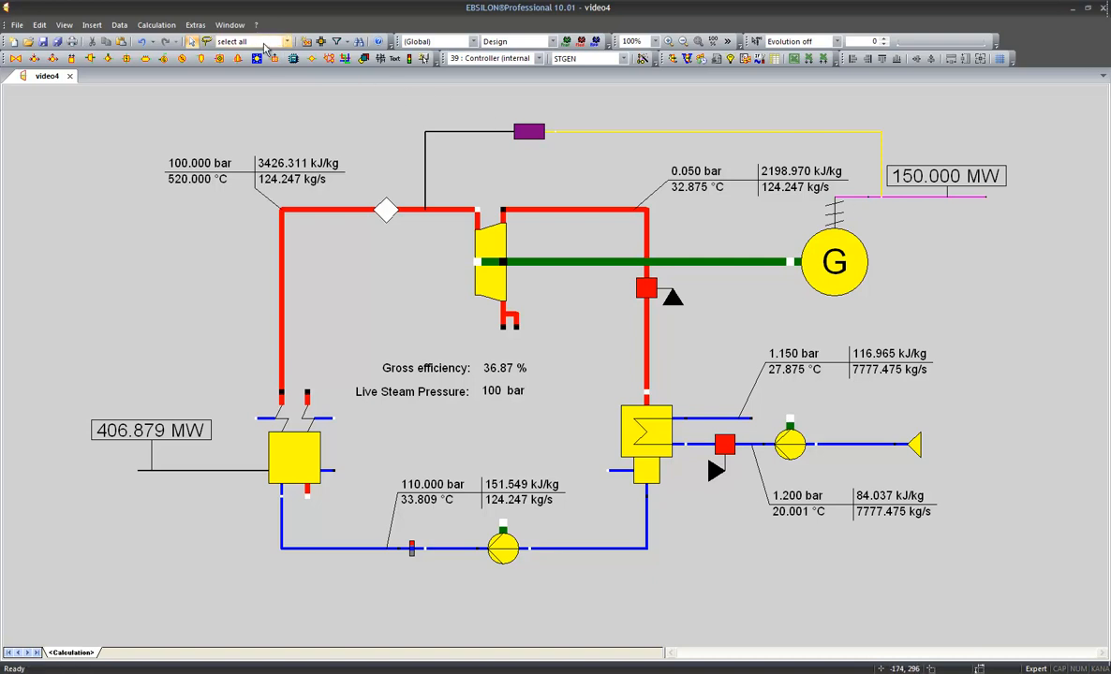
- Examine the Controller-Input convergence diagram at full size for power and mass flow over the iterations, and close it
left_click(197, 25)
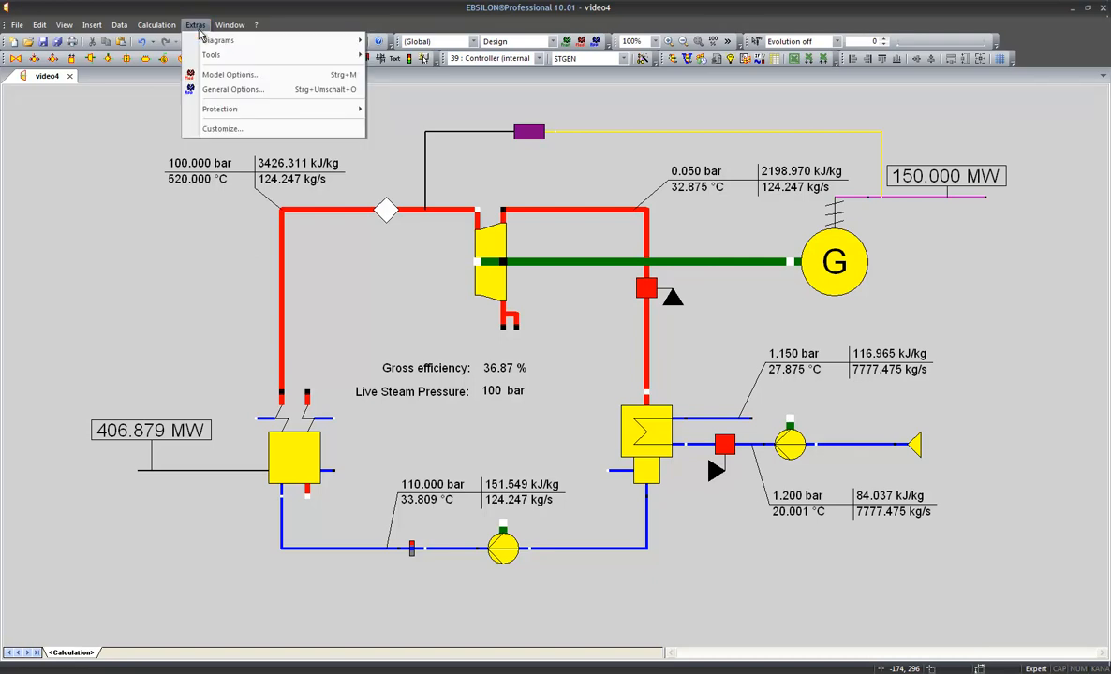
mouse_move(204, 42)
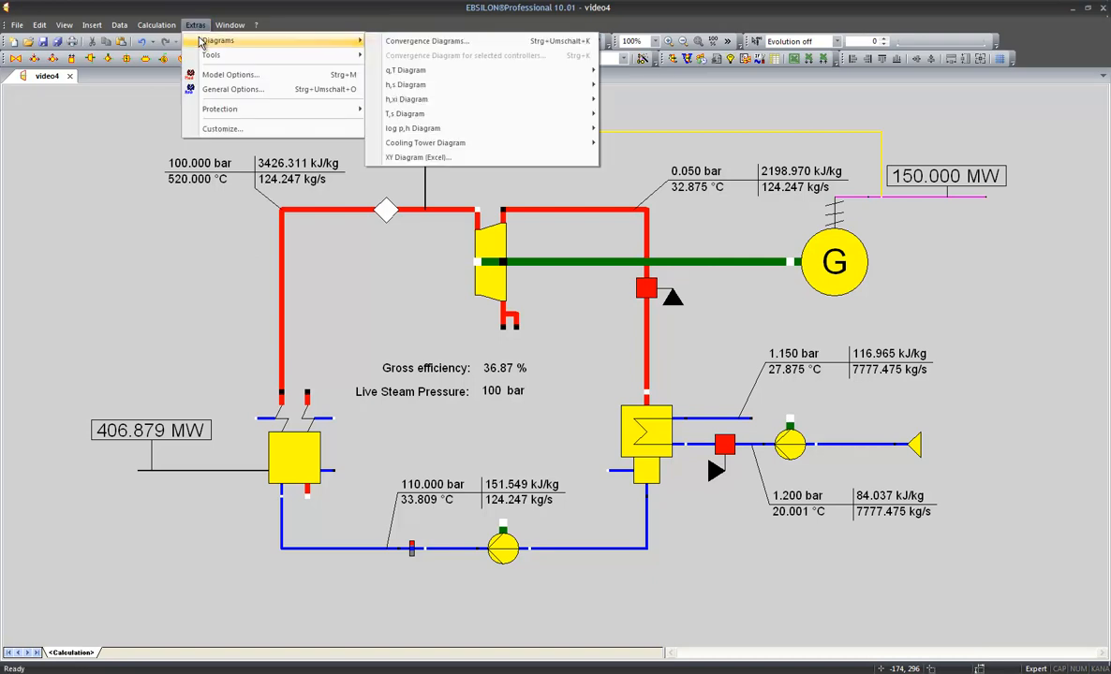
left_click(417, 42)
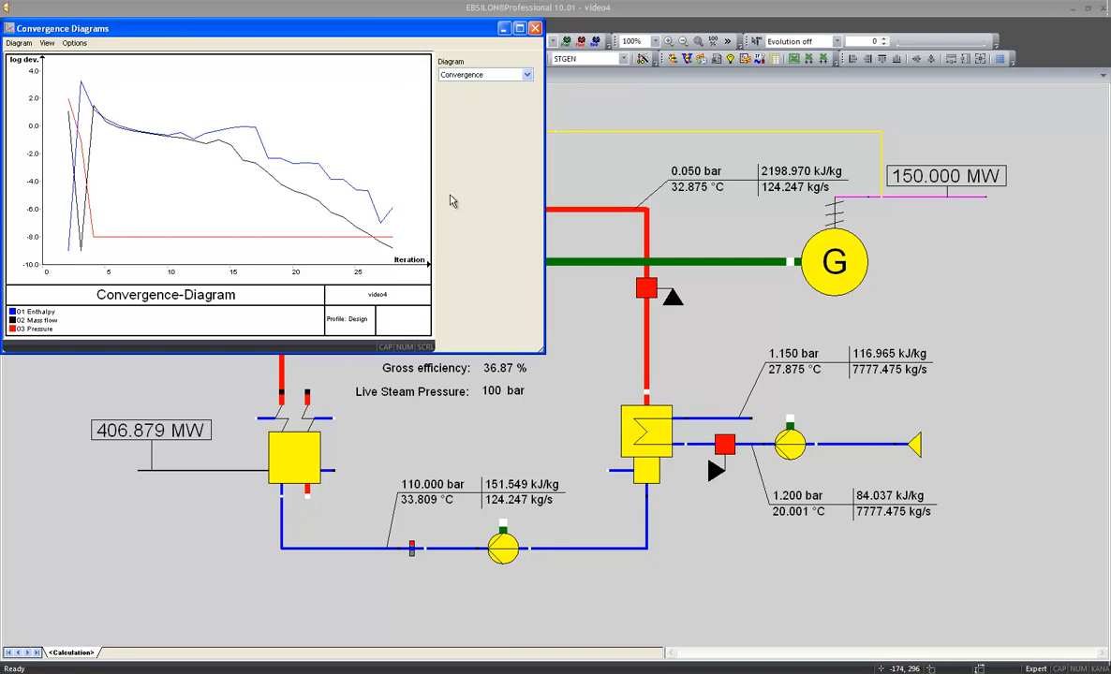
left_click(472, 76)
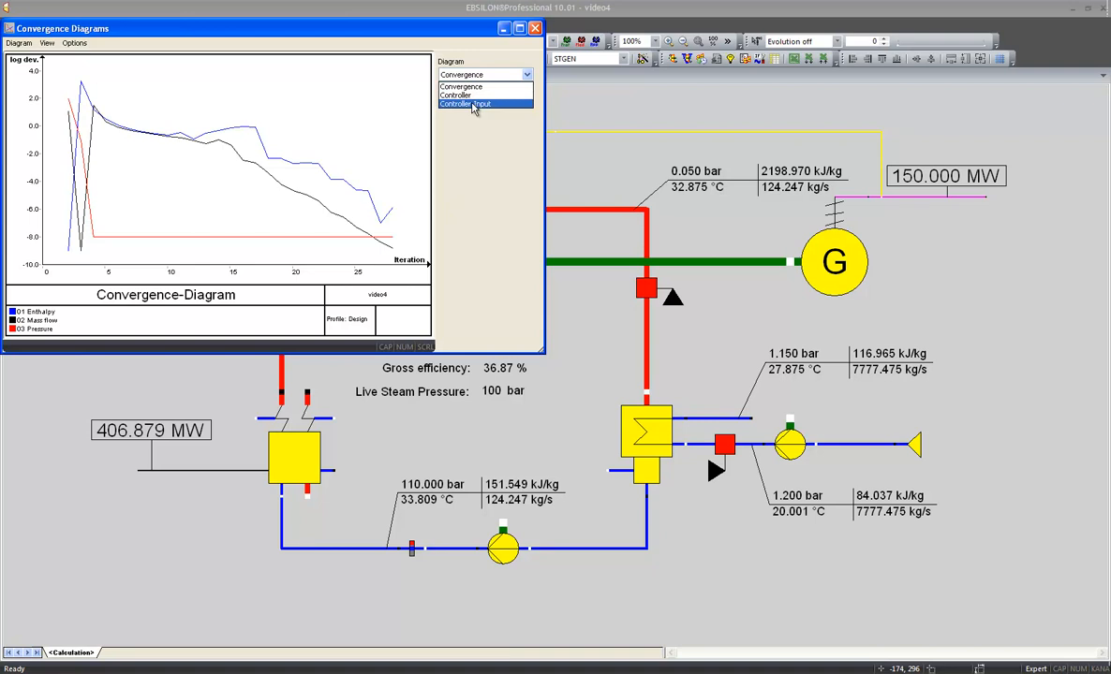
left_click(473, 105)
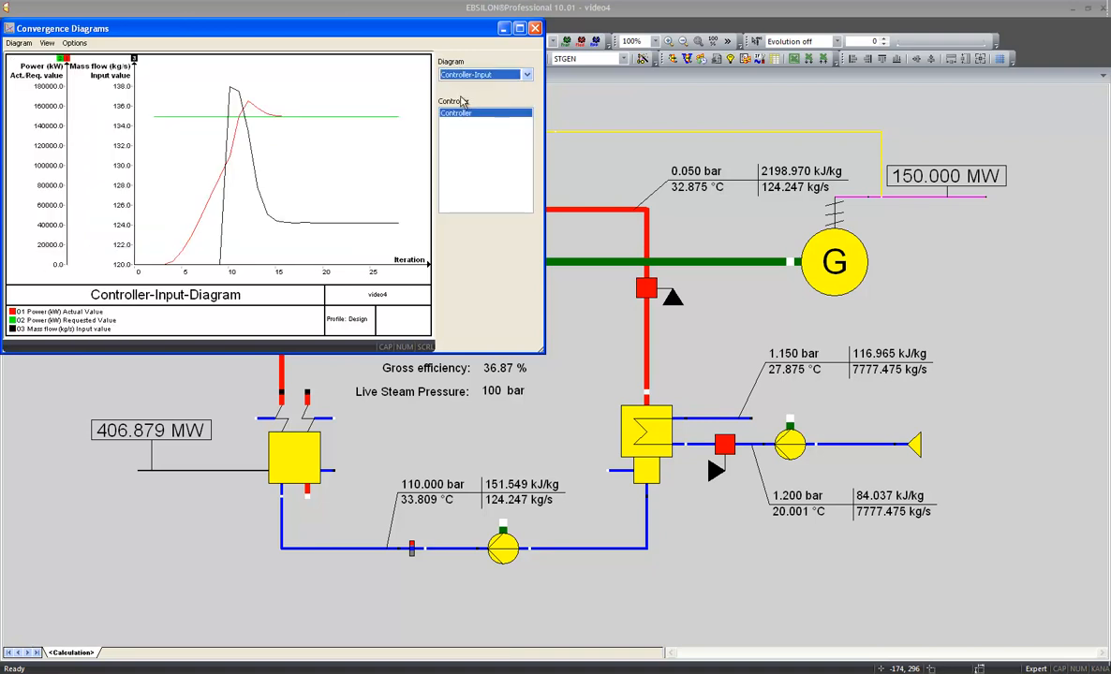
double_click(373, 36)
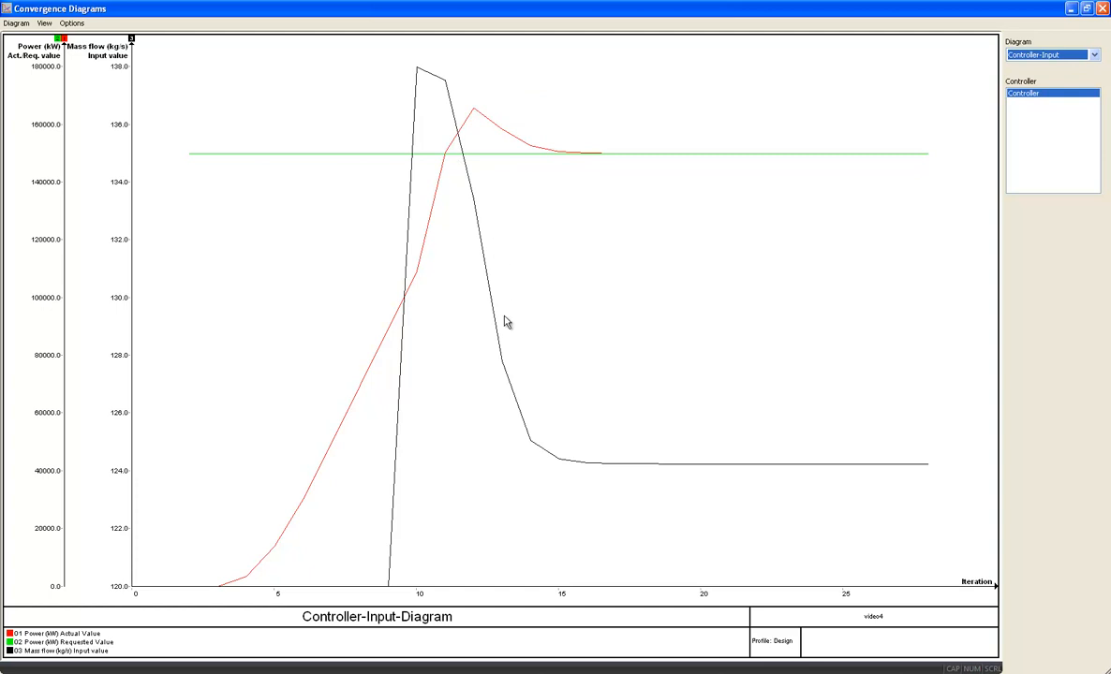
mouse_move(633, 472)
left_click(1102, 8)
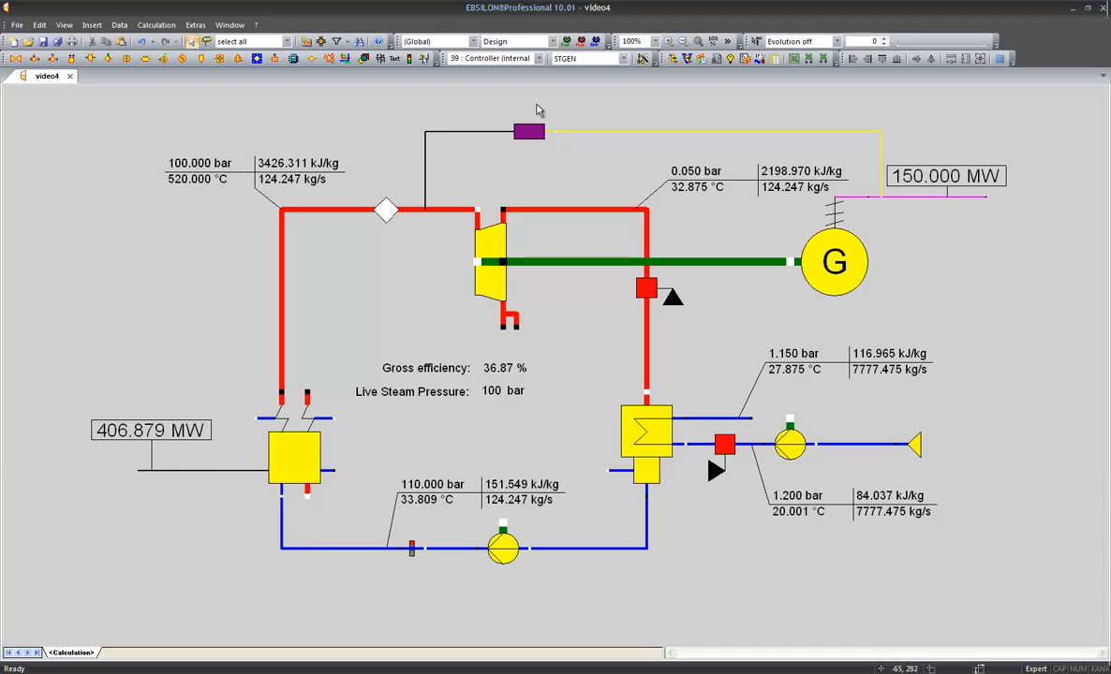
- Set the controller's damping (FDAMP) to Extremely high : 10 and apply it
left_click(527, 139)
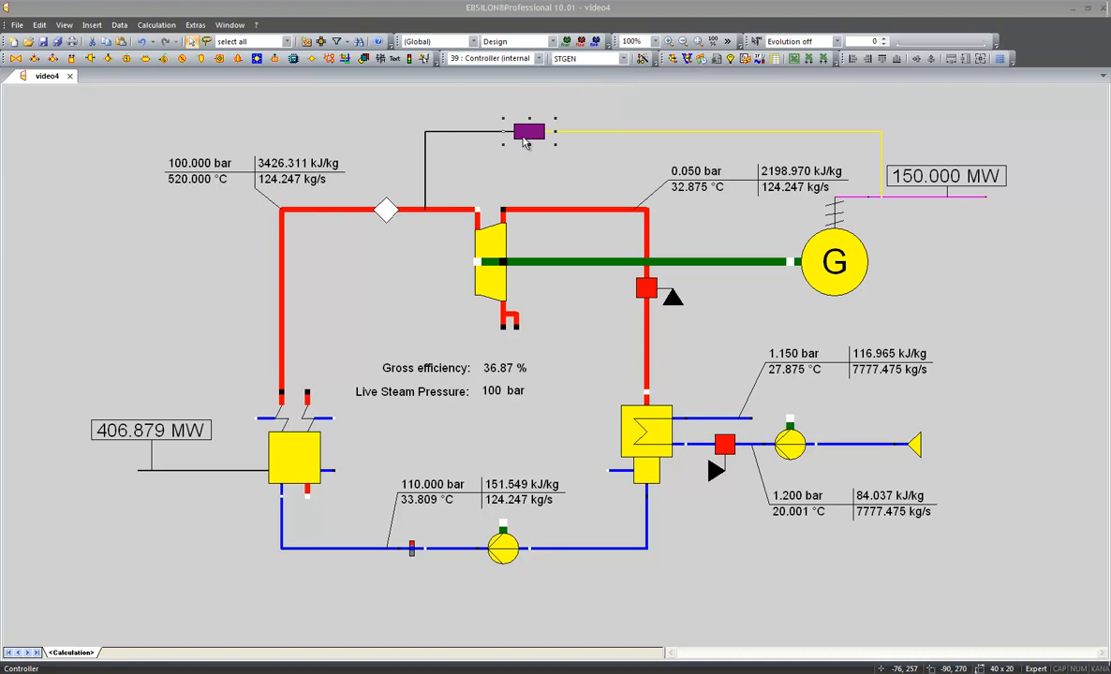
double_click(526, 138)
left_click(283, 203)
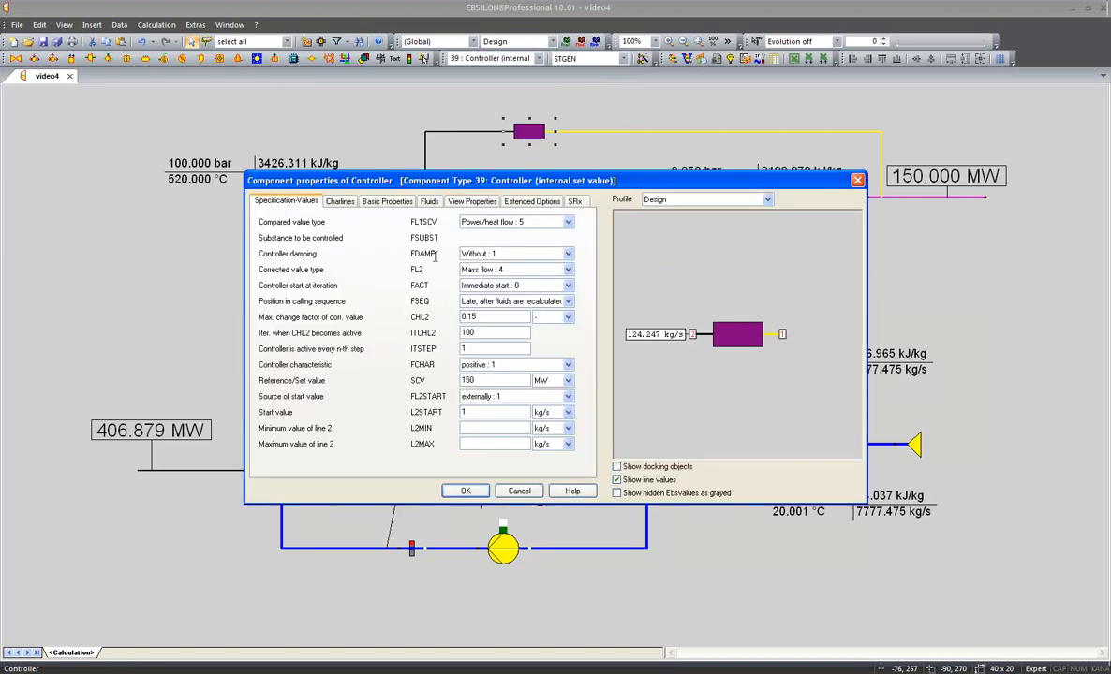
left_click(526, 255)
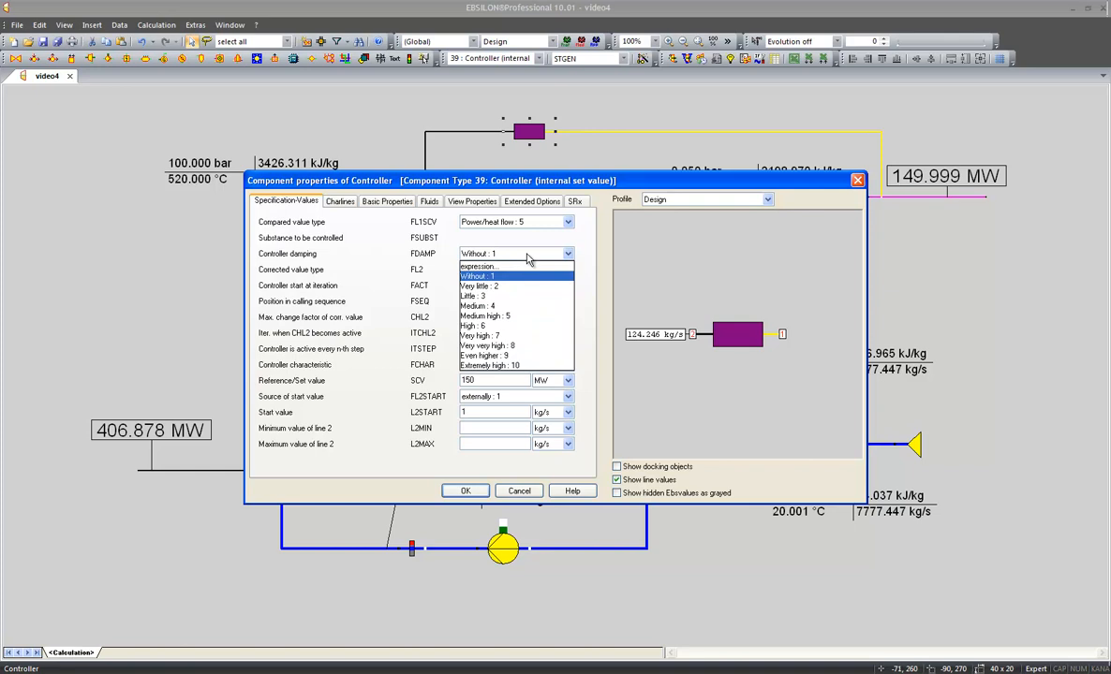
left_click(500, 365)
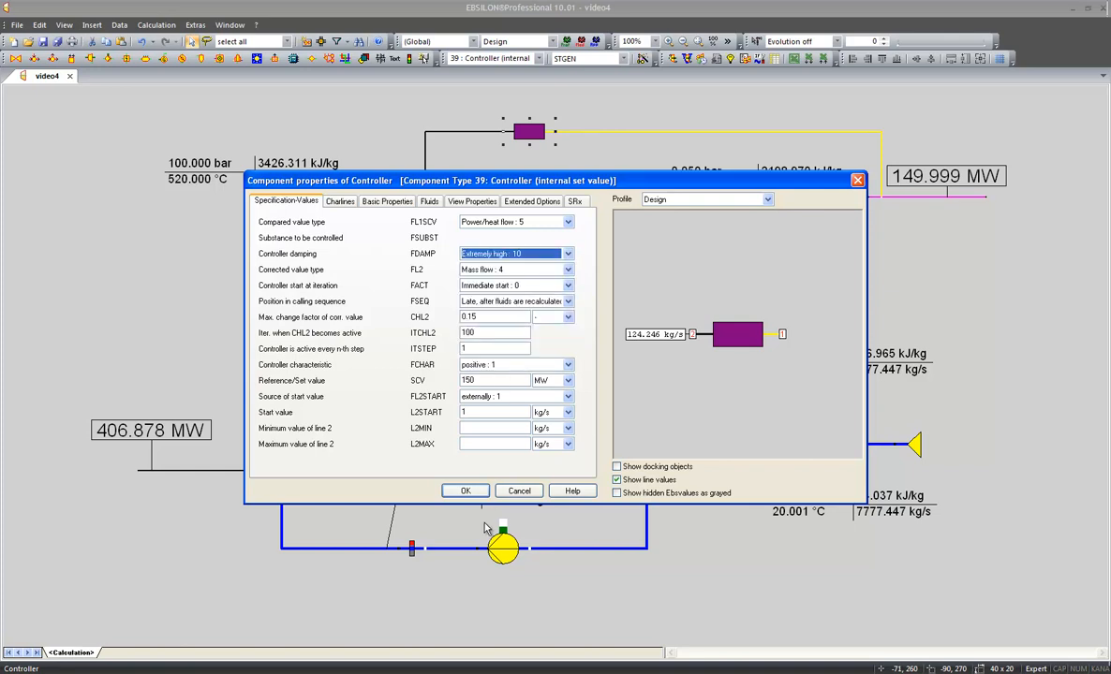
left_click(461, 491)
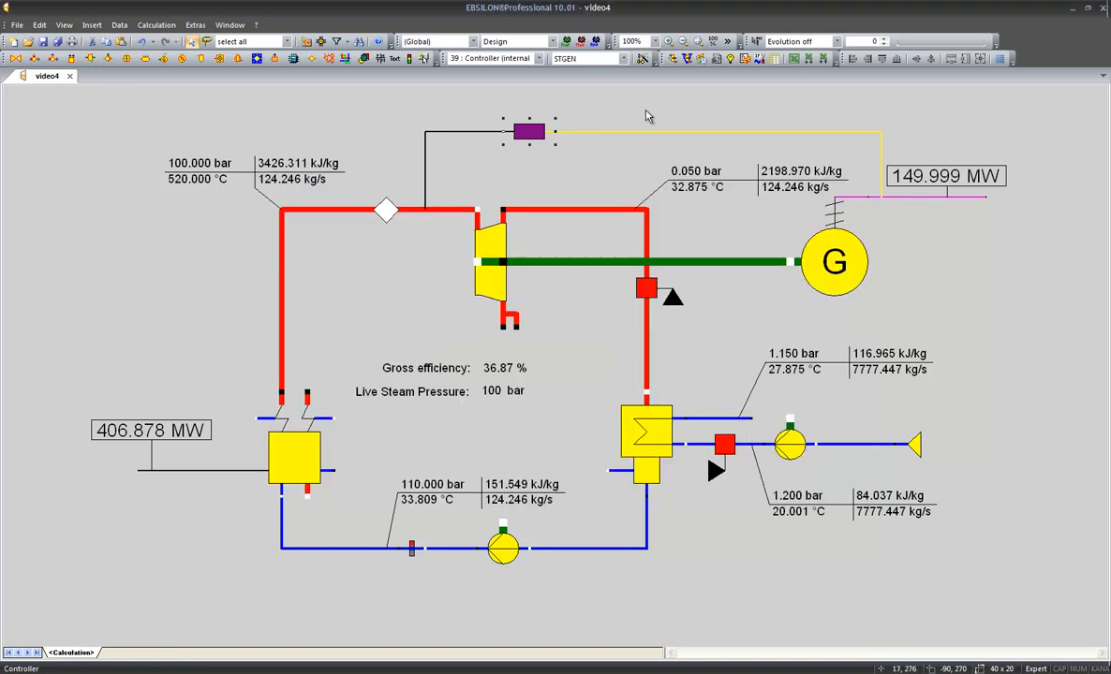
- Recalculate the model with the changed controller damping and take over the nominal values
left_click(672, 59)
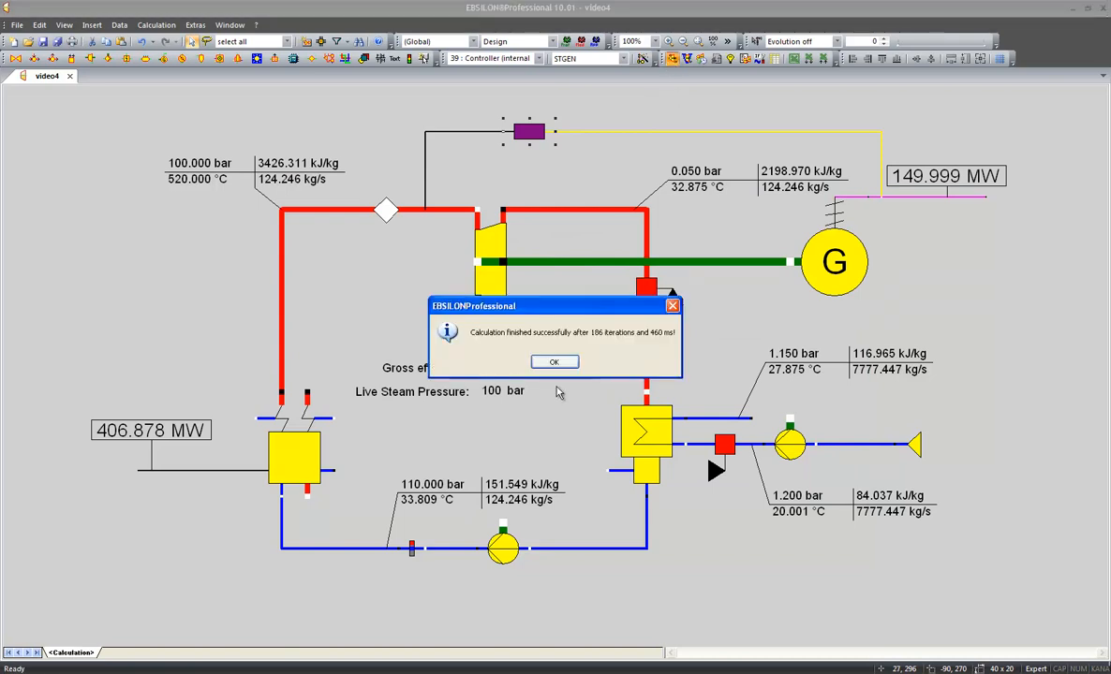
left_click(555, 364)
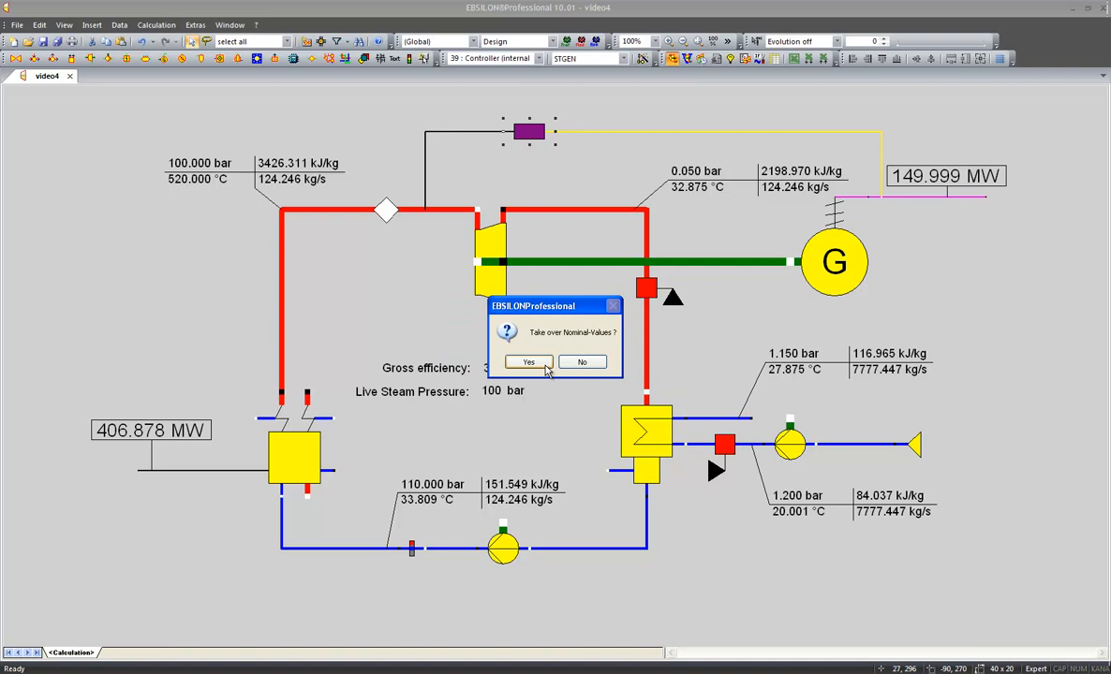
left_click(546, 368)
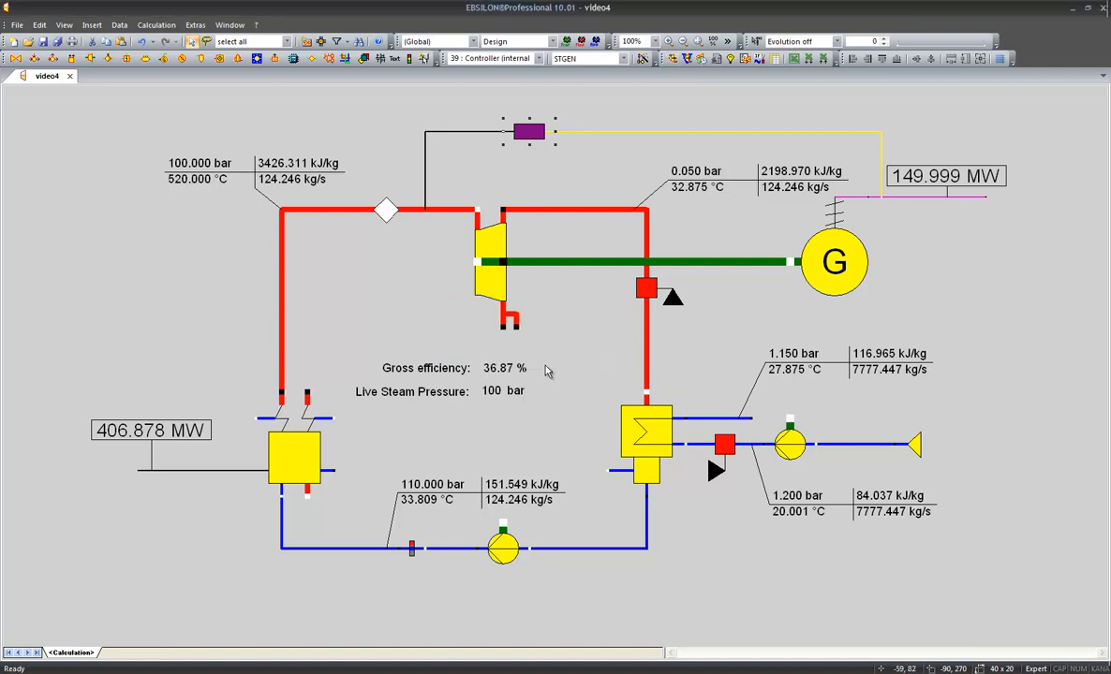
- Examine the selected controller's convergence diagram for power and mass flow over the iterations, and close it
left_click(195, 25)
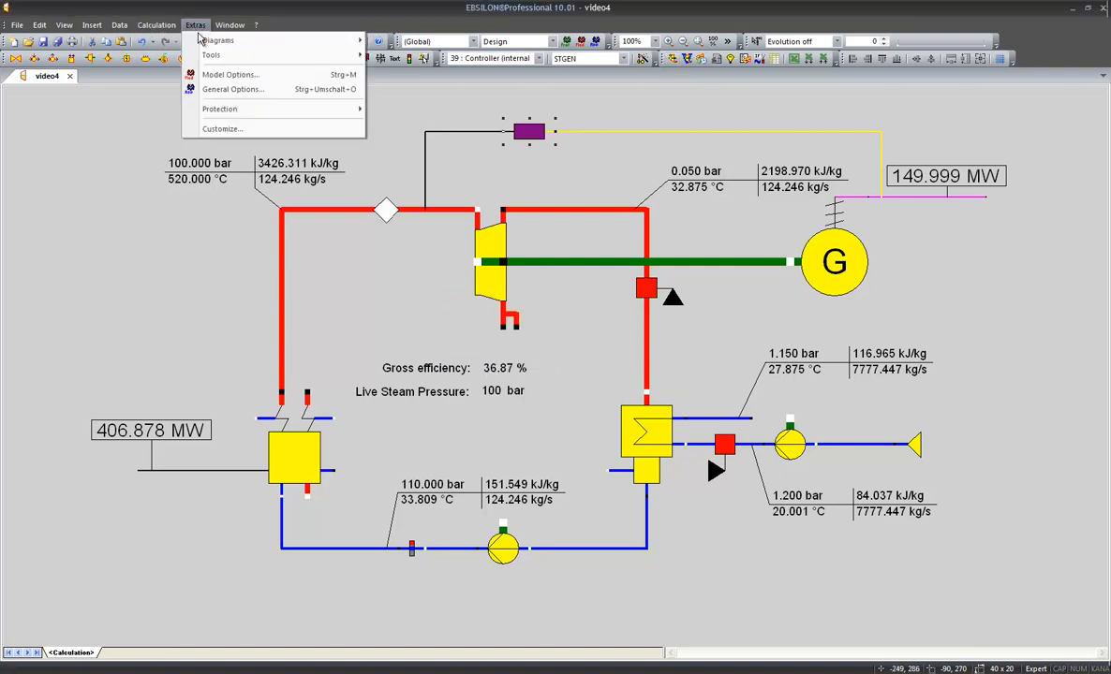
mouse_move(200, 41)
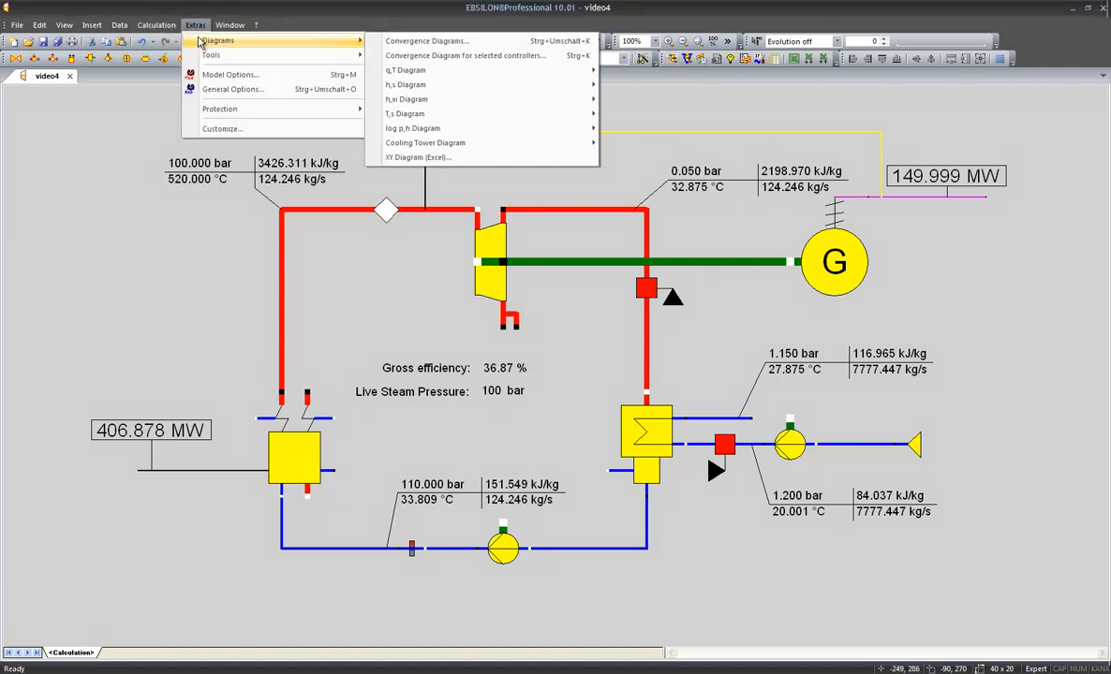
left_click(421, 56)
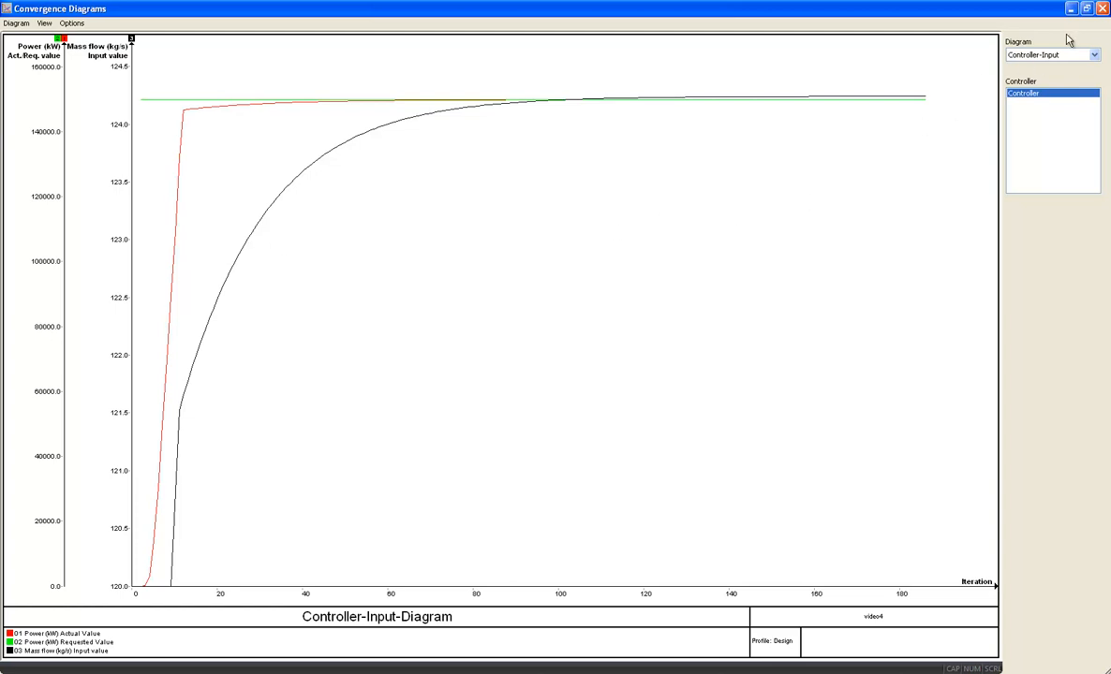
left_click(1101, 9)
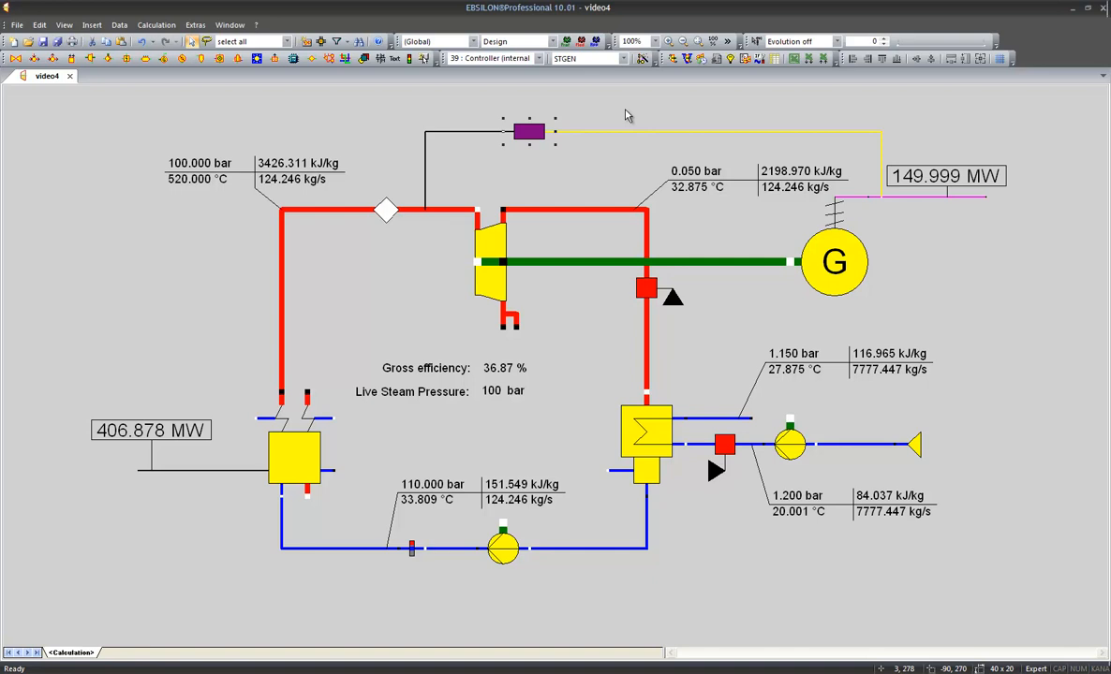
- Set the controller's damping to Without : 1 and its start at iteration (FACT) to Controller completely deactivated : -2
double_click(530, 132)
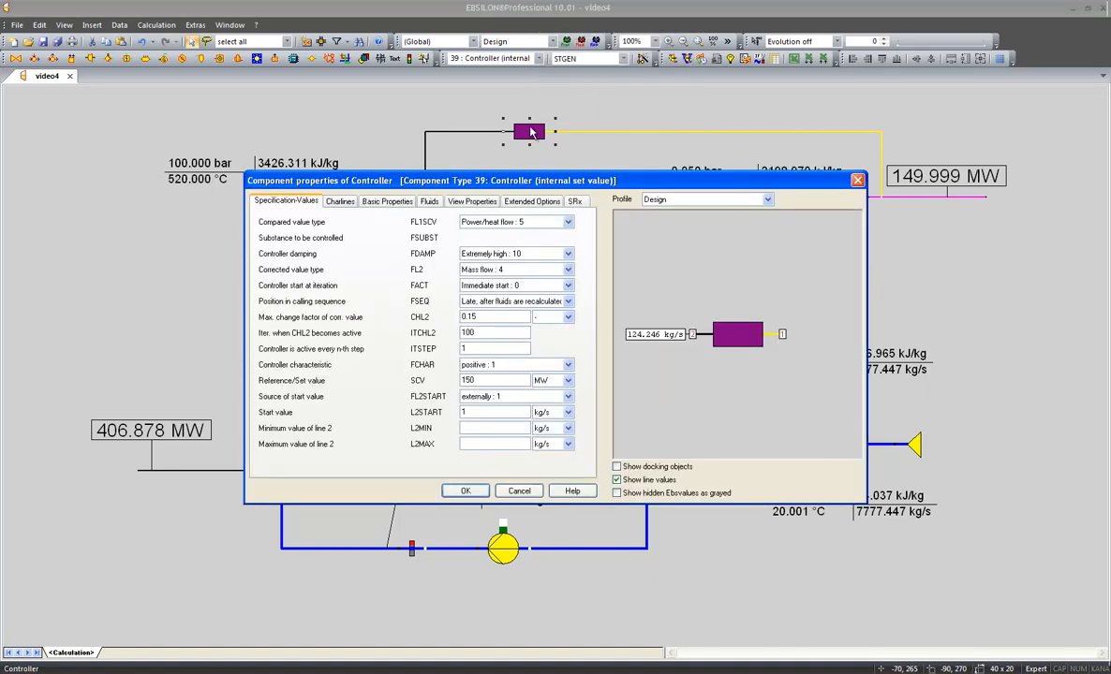
left_click(540, 259)
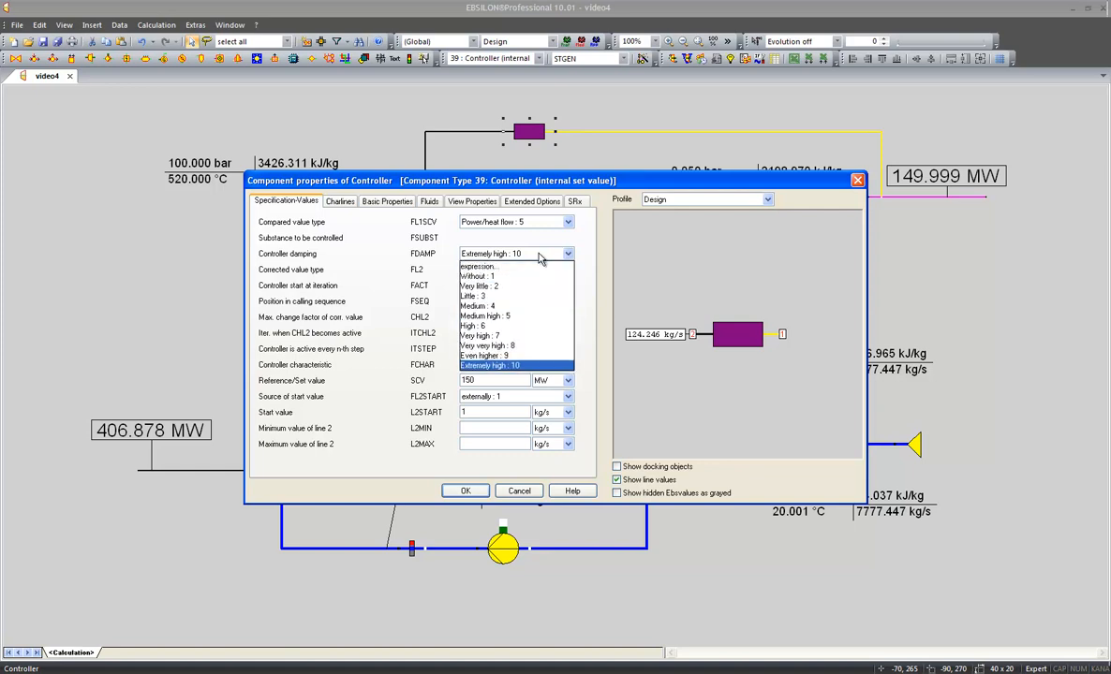
left_click(539, 277)
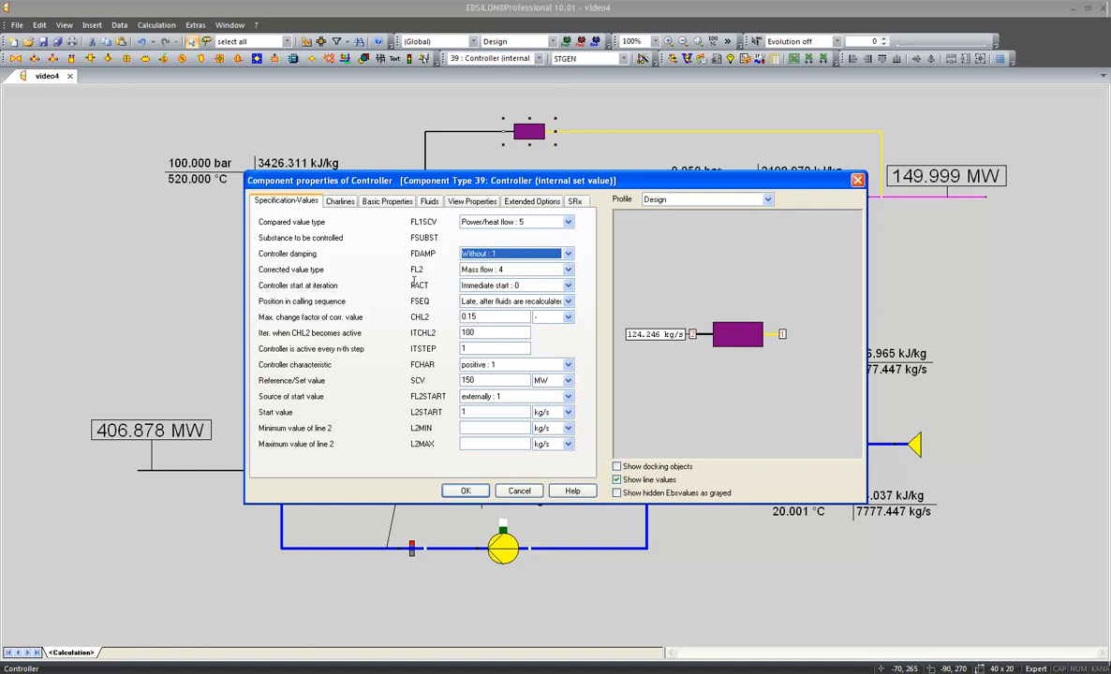
left_click_drag(411, 285, 433, 285)
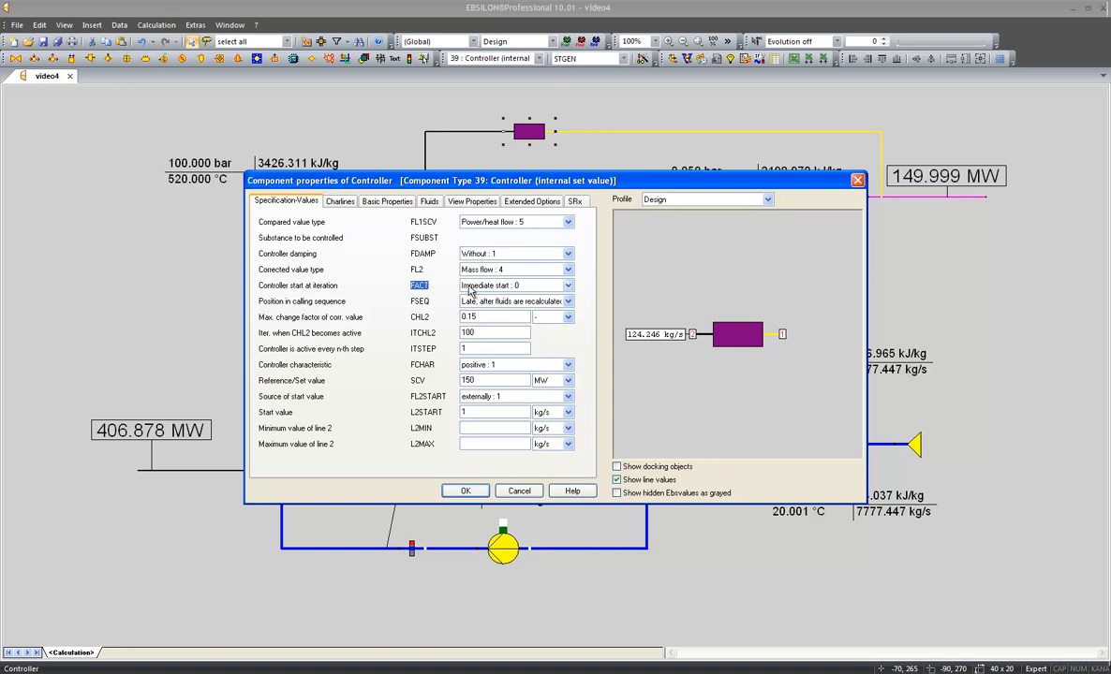
left_click(470, 286)
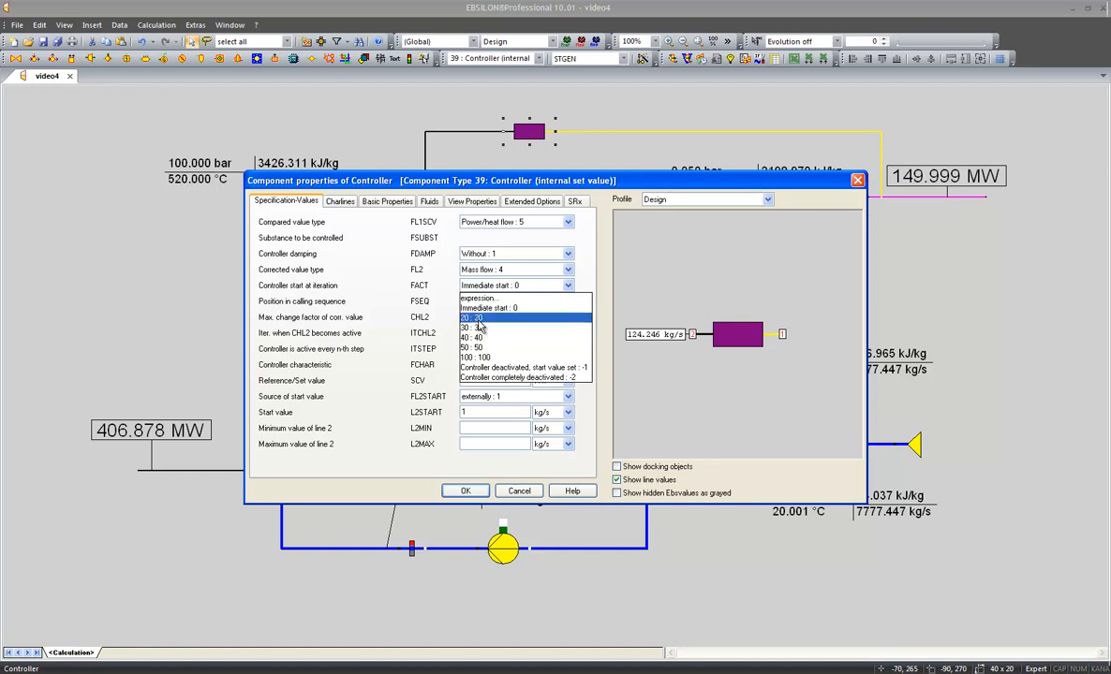
left_click(487, 378)
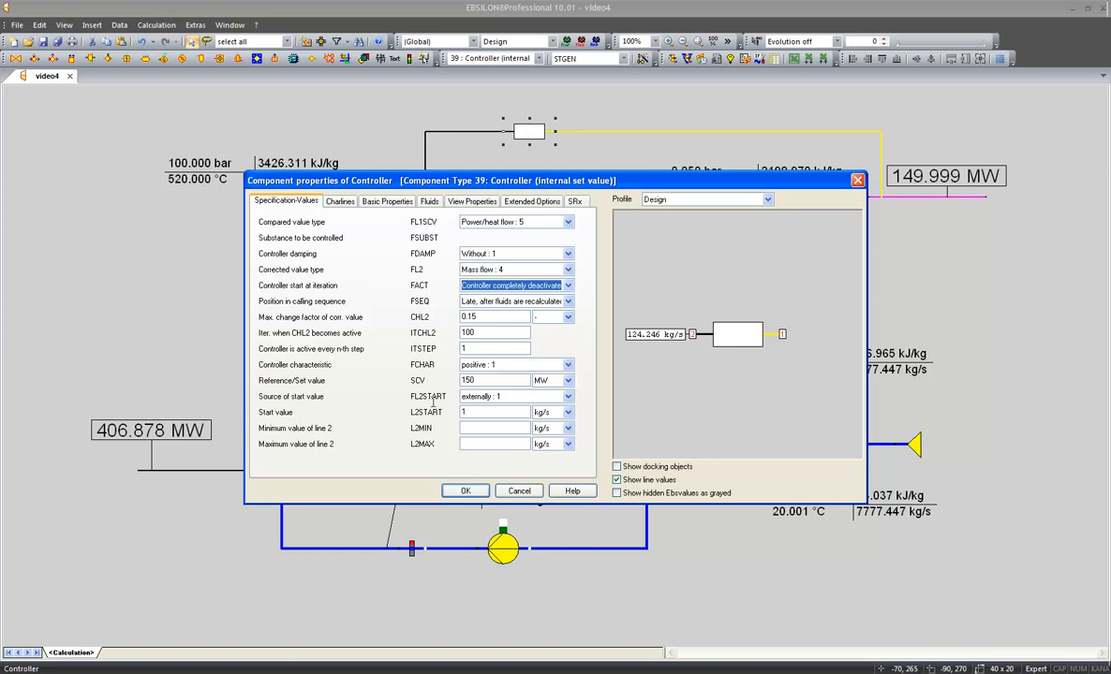
- Try internally by L2START : 0 as the source of the controller's start value, and return it to externally : 1
left_click_drag(411, 396, 448, 397)
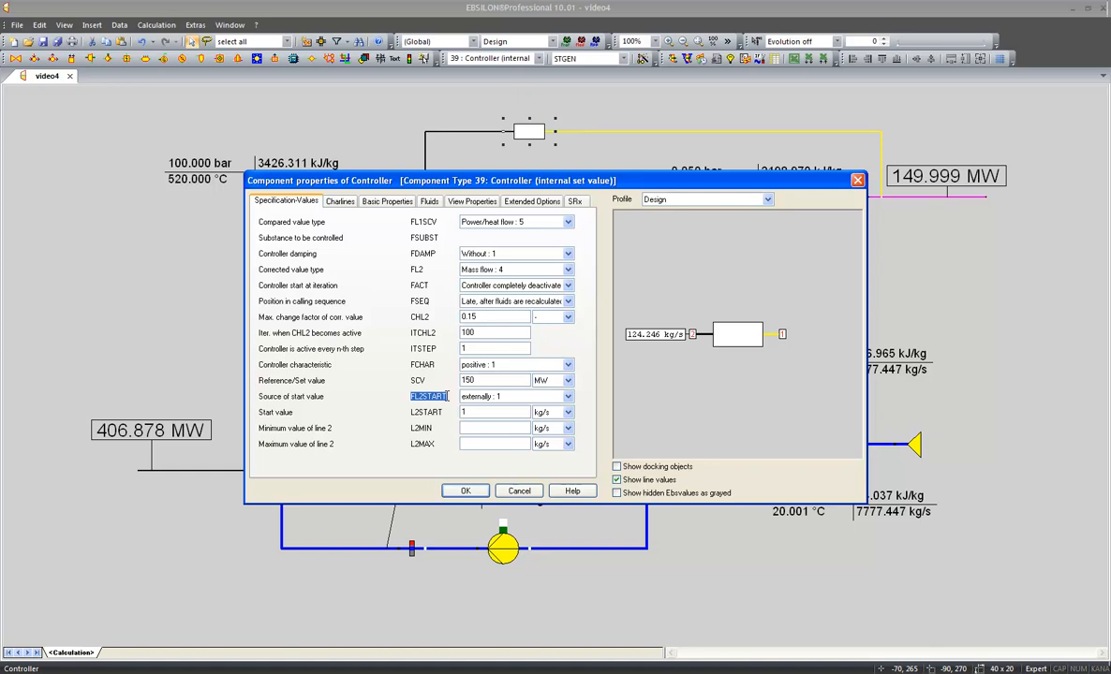
left_click(479, 397)
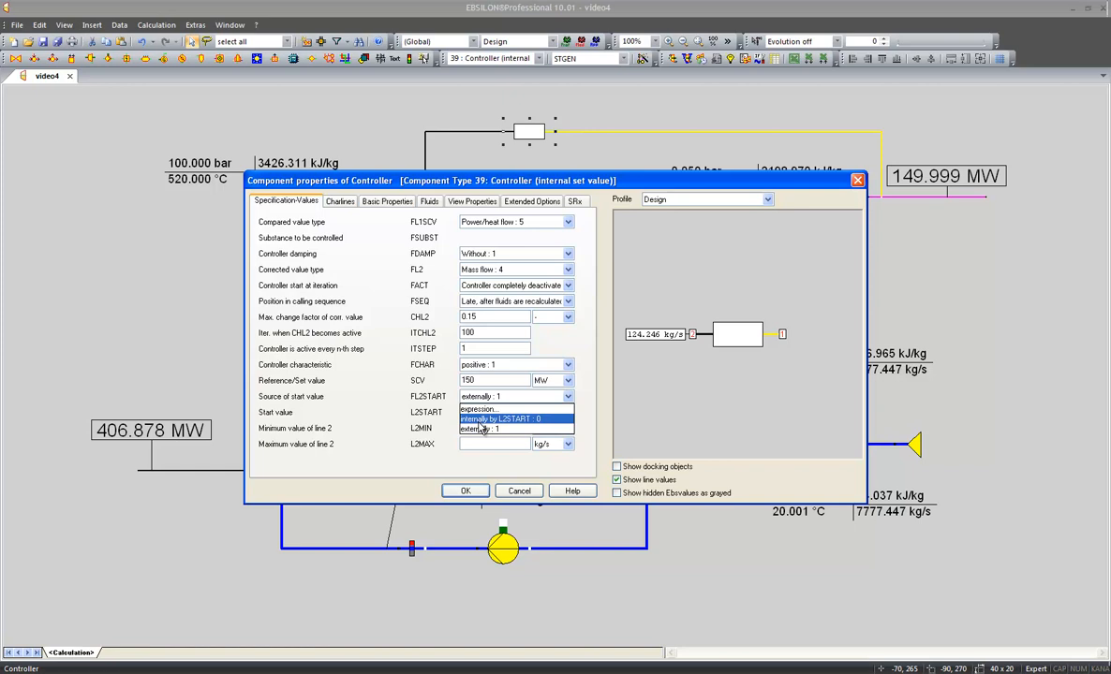
left_click(496, 420)
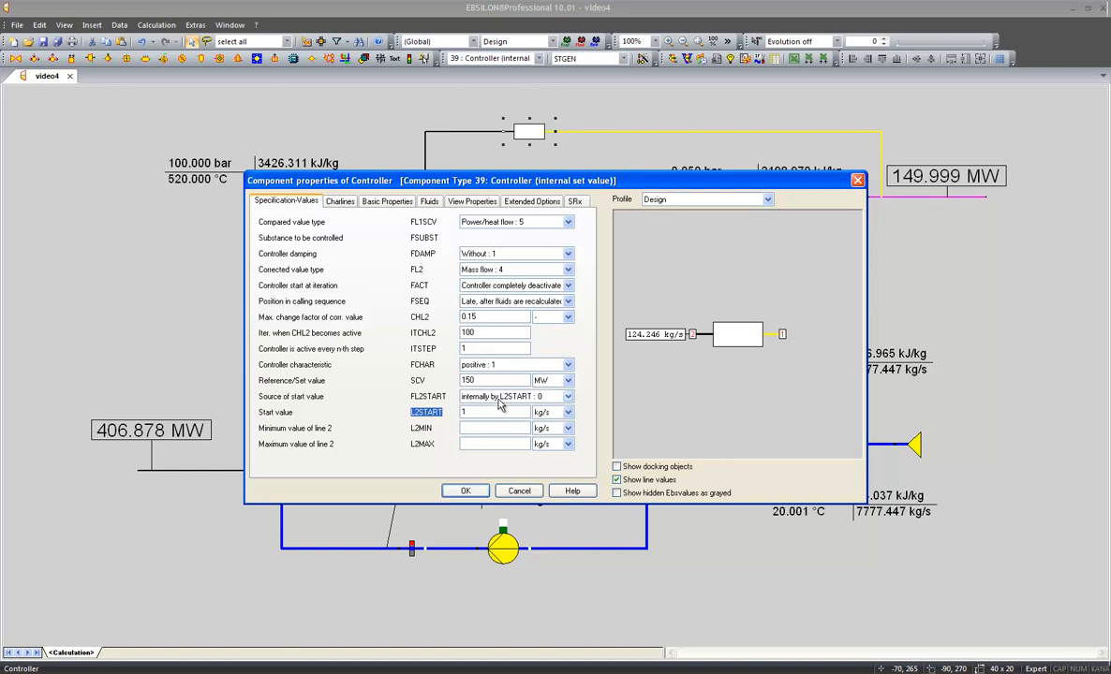
left_click(501, 404)
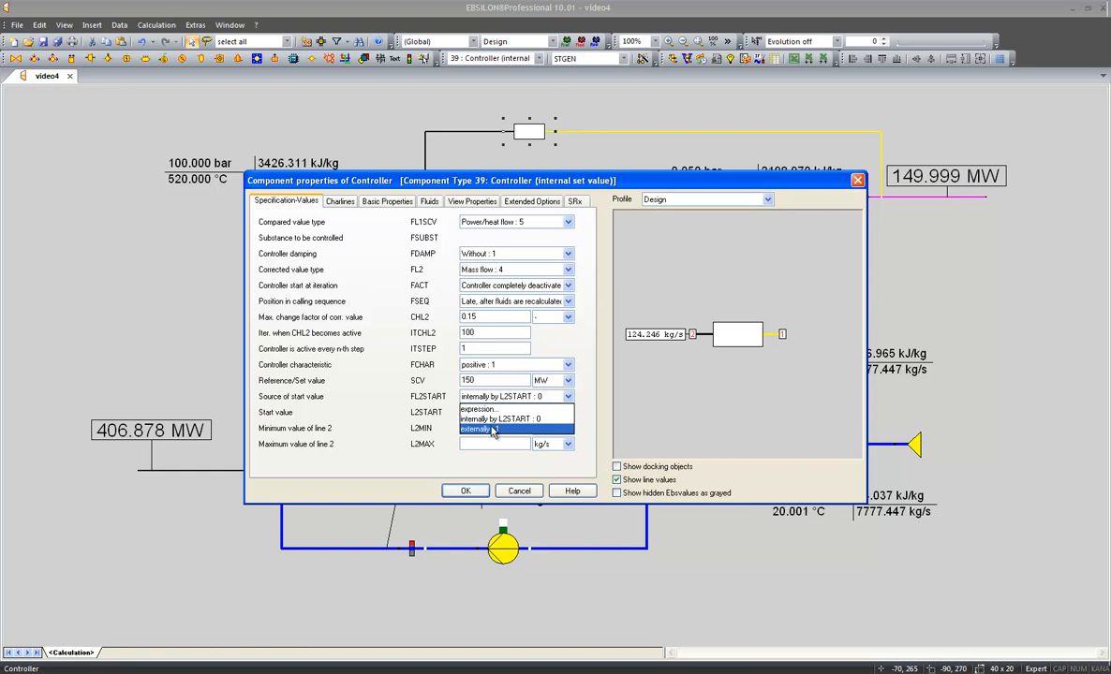
left_click(493, 430)
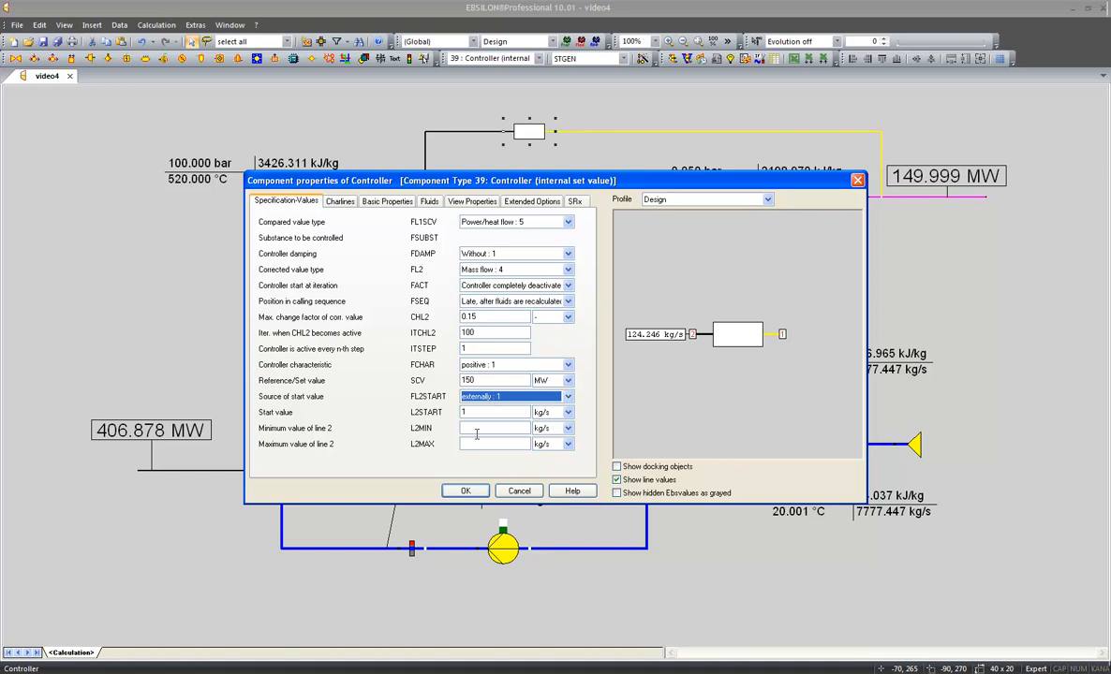
- Apply the deactivated controller's properties, recalculate the model and take over the nominal values
left_click(470, 494)
mouse_move(388, 214)
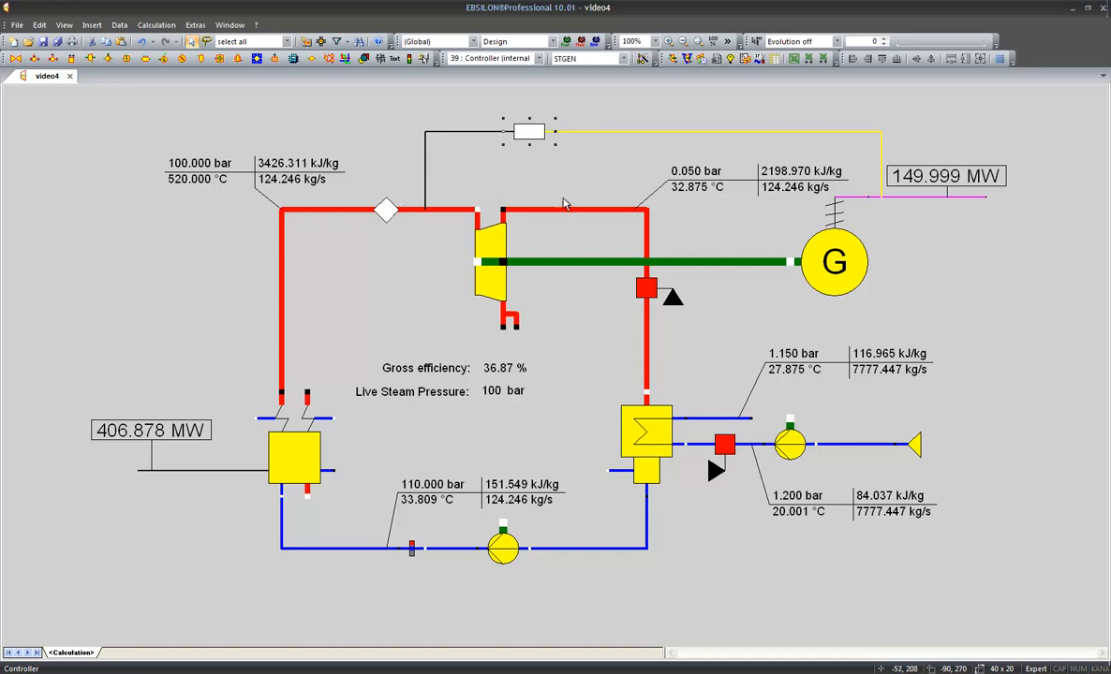
left_click(669, 66)
left_click(539, 359)
left_click(514, 360)
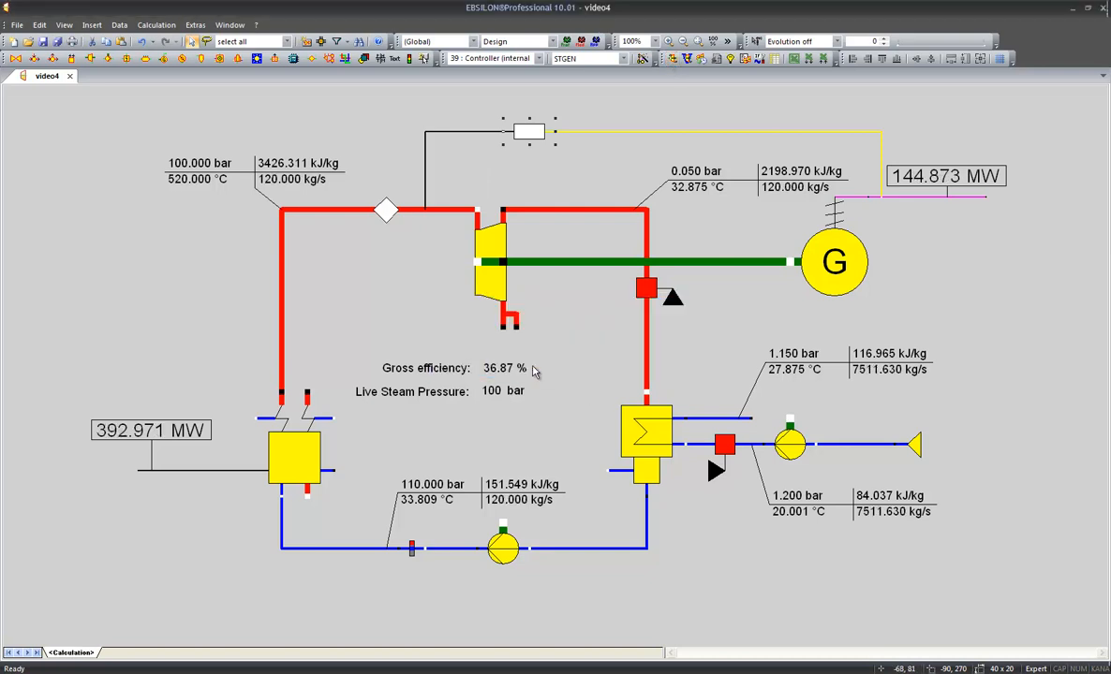
- Reactivate the controller by setting its start at iteration (FACT) to Immediate start : 0
double_click(529, 132)
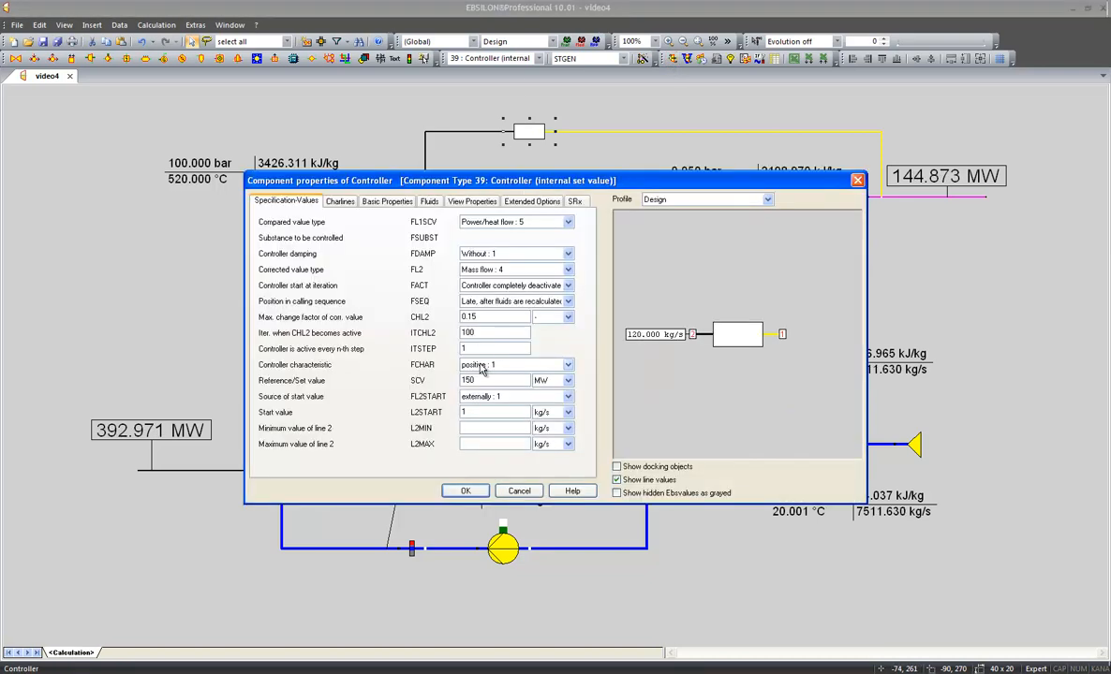
left_click(479, 287)
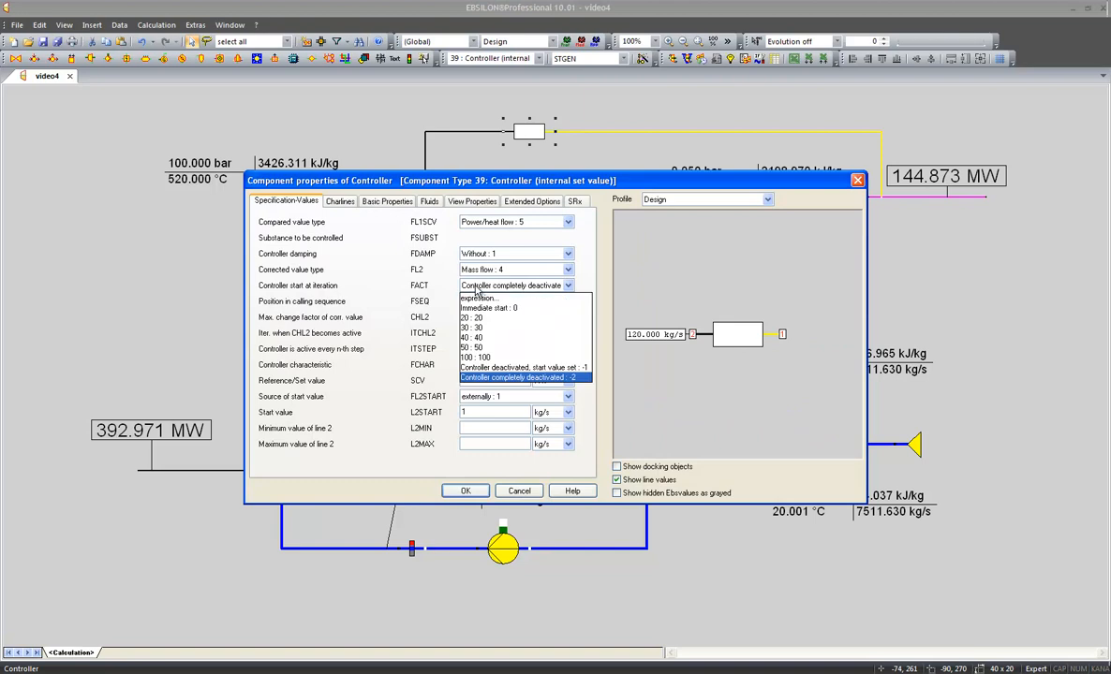
left_click(480, 309)
left_click(472, 494)
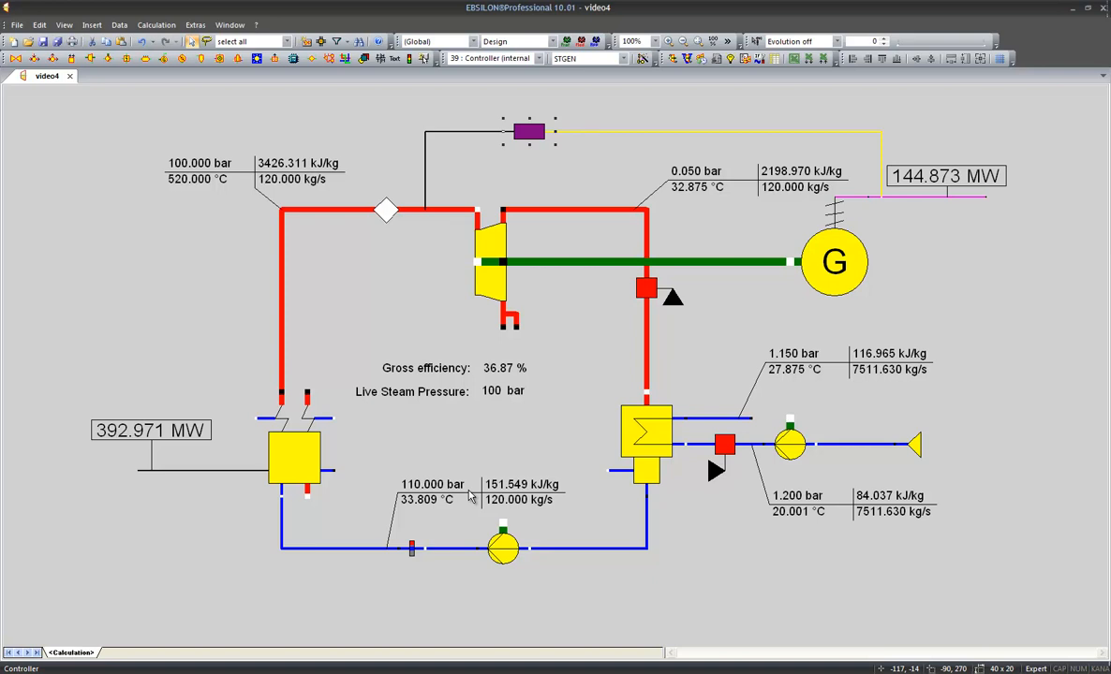
- Place a Combustion chamber with heat output (component 21) beside the steam generator and an Air preheater (component 25) above it
left_click(525, 59)
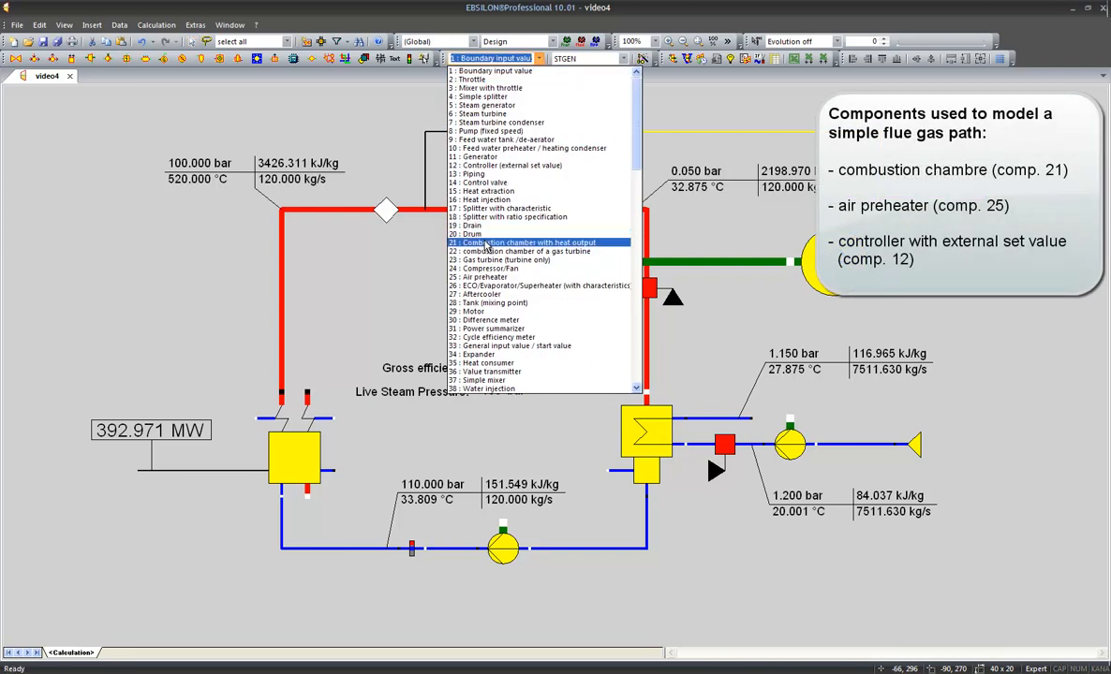
left_click(486, 243)
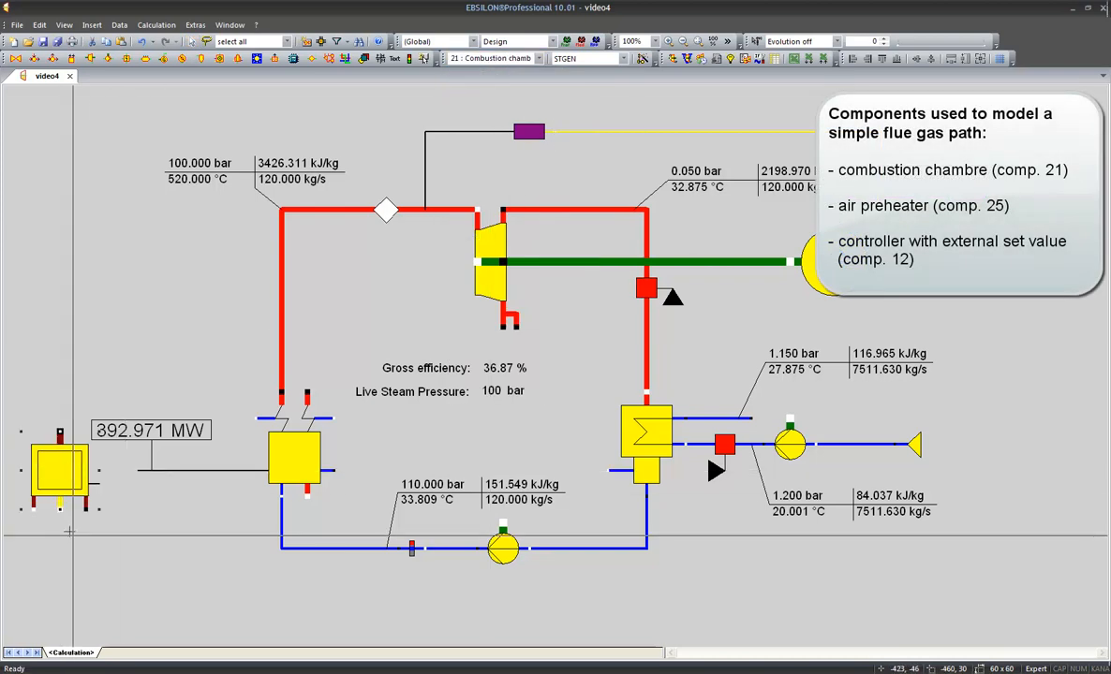
left_click(489, 59)
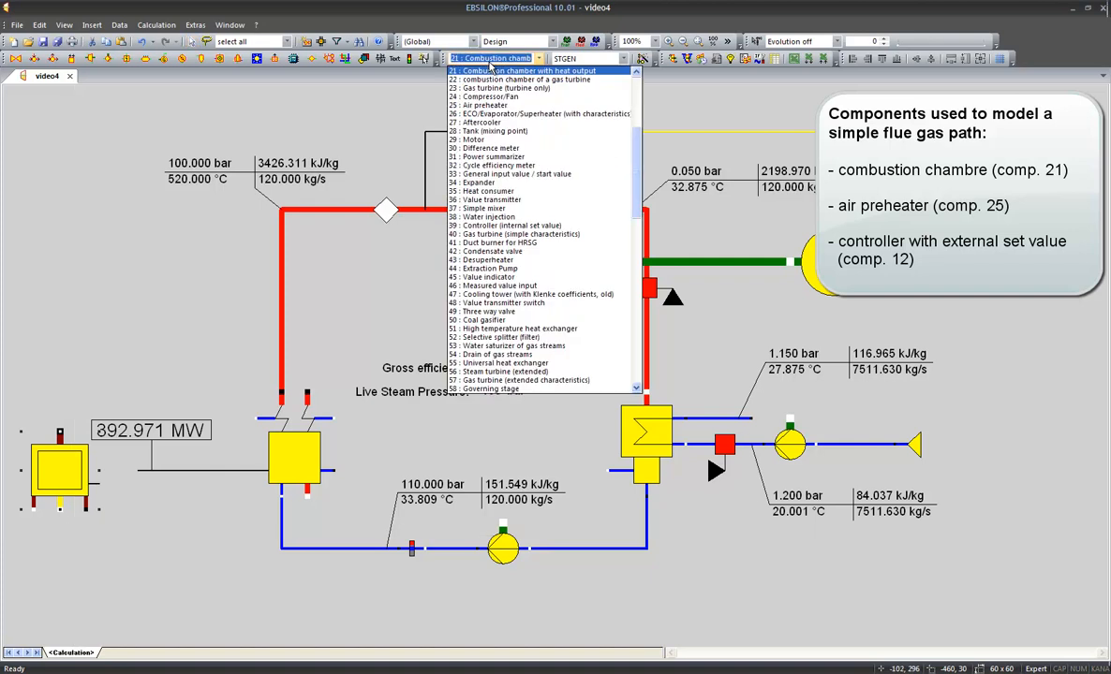
scroll(524, 105, "down", 1)
left_click(487, 77)
left_click(59, 274)
- Connect the combustion chamber's flue gas outlet to the air preheater and draw lines downward from the chamber's three lower connections
left_click(713, 41)
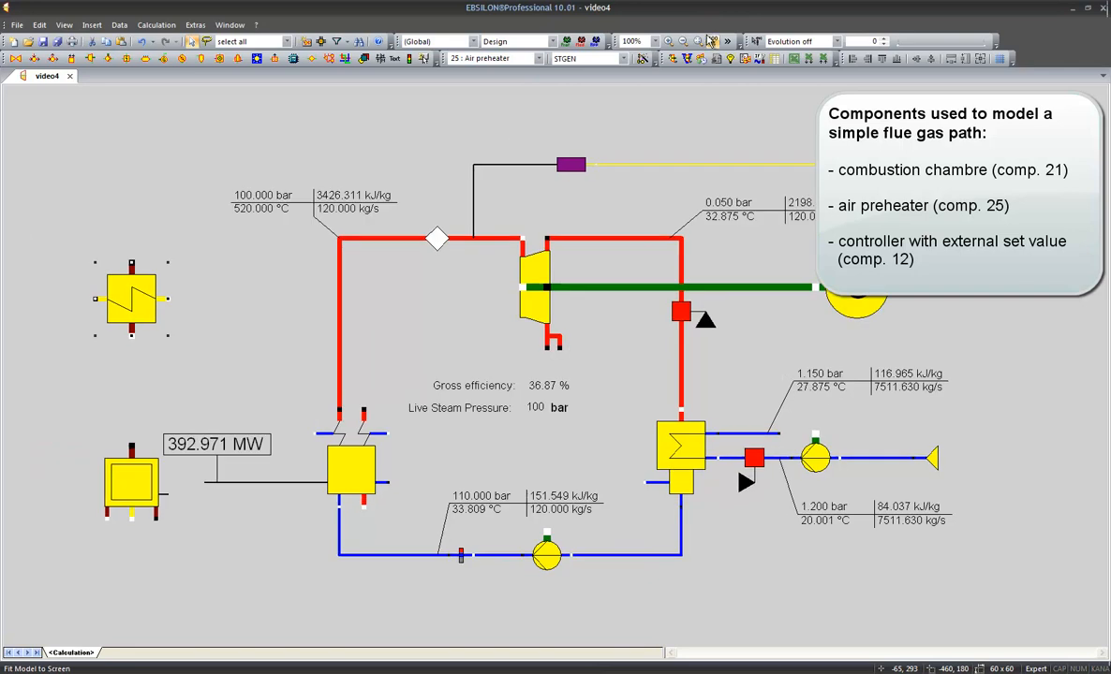
left_click(131, 264)
left_click_drag(131, 521, 132, 592)
left_click_drag(155, 519, 155, 591)
left_click_drag(107, 519, 107, 604)
- Draw the flue gas line upward out of the air preheater and a short heat output line from the combustion chamber towards the steam generator
left_click_drag(190, 618, 77, 148)
left_click_drag(143, 283, 58, 271)
left_click_drag(84, 483, 143, 484)
left_click(712, 43)
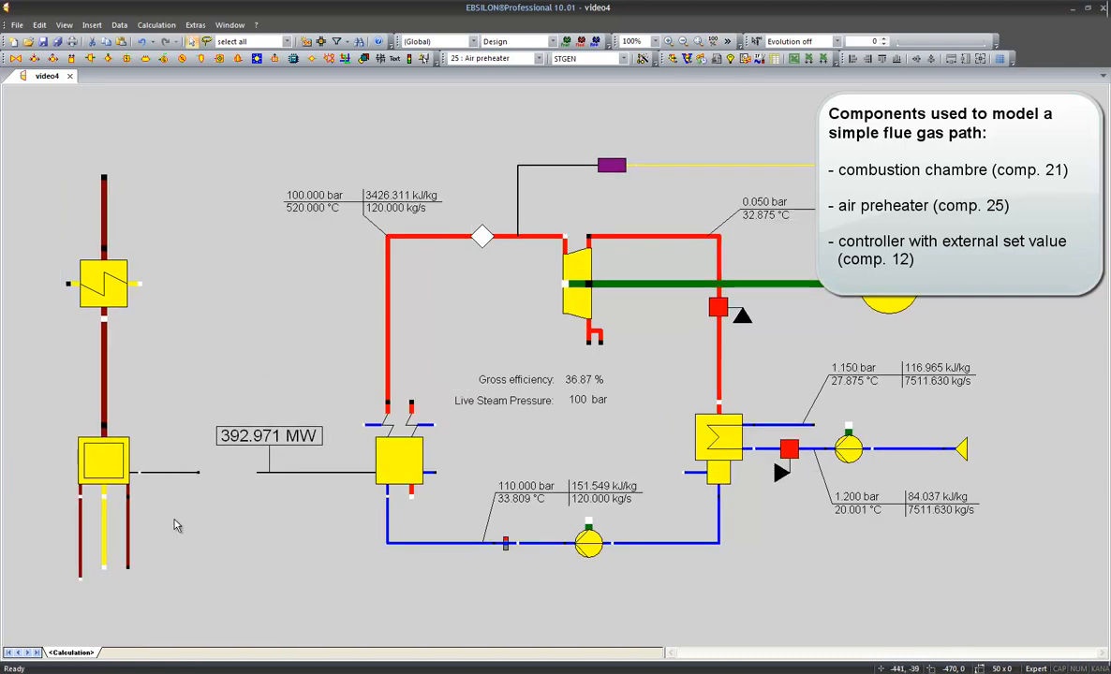
- Draw the air preheater's air inlet line and route its air outlet around to the combustion chamber's middle lower connection
left_click_drag(141, 283, 259, 283)
left_click_drag(67, 282, 103, 567)
right_click(104, 560)
left_click(147, 288)
- Place General input value / start value components (33) on the combustion chamber's outer lower line and on the air preheater's inlet line
left_click(312, 59)
left_click(320, 91)
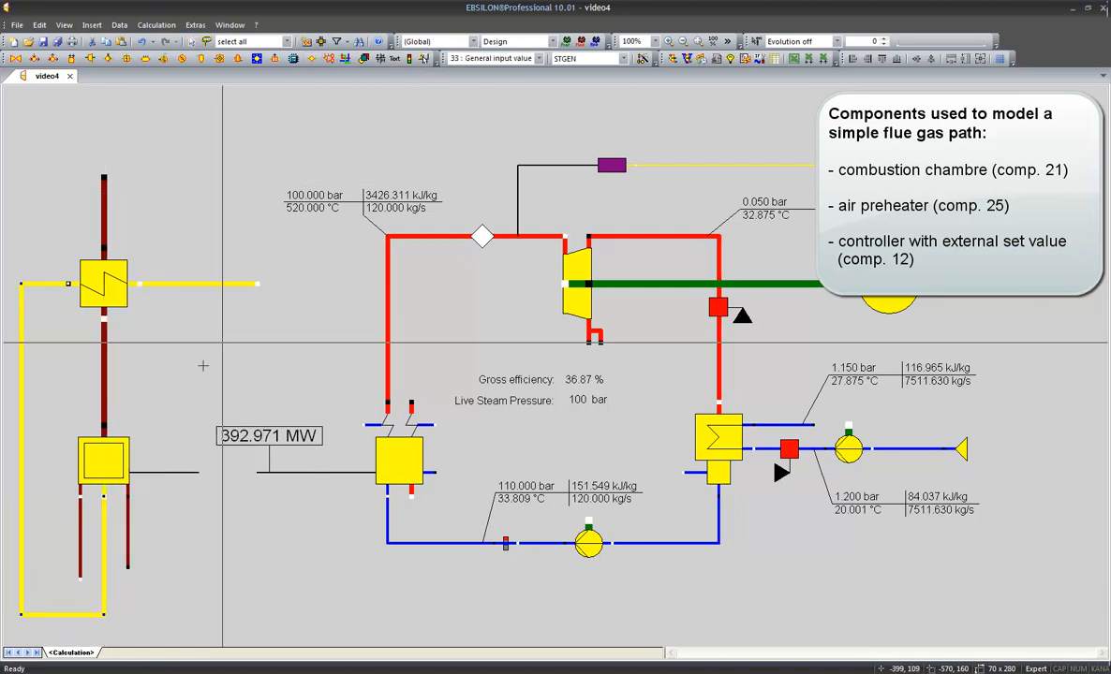
left_click(79, 555)
left_click(222, 283)
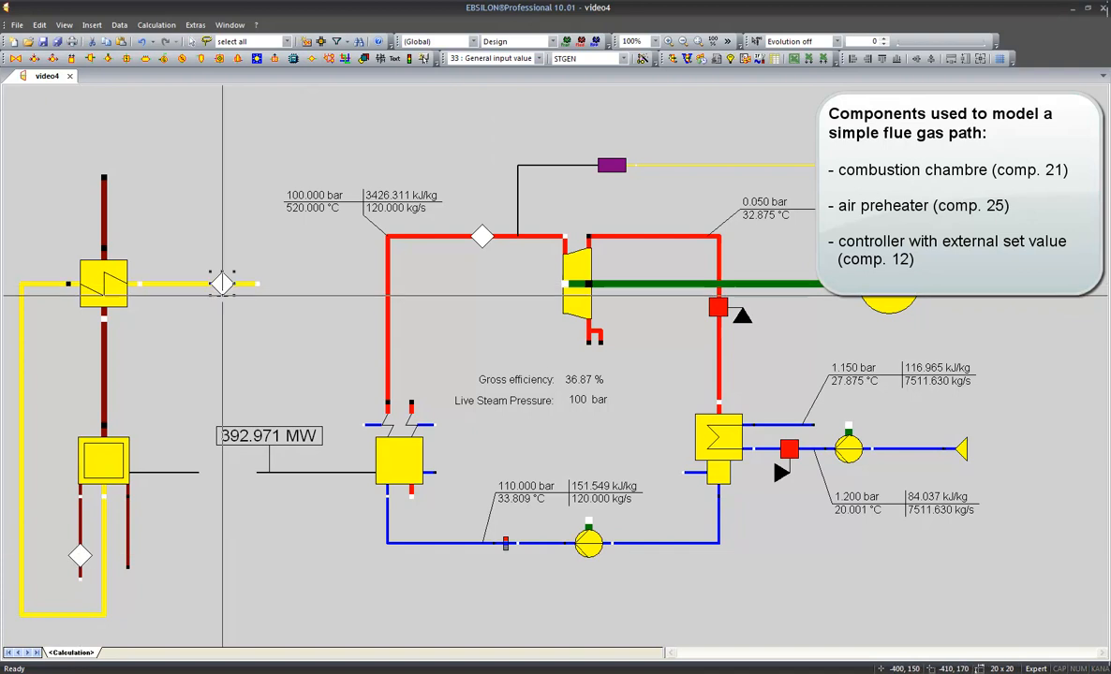
- Place a Controller (external set value) component (12) below the gap between the combustion chamber's and steam generator's heat lines
left_click(487, 58)
type("Controller (external set")
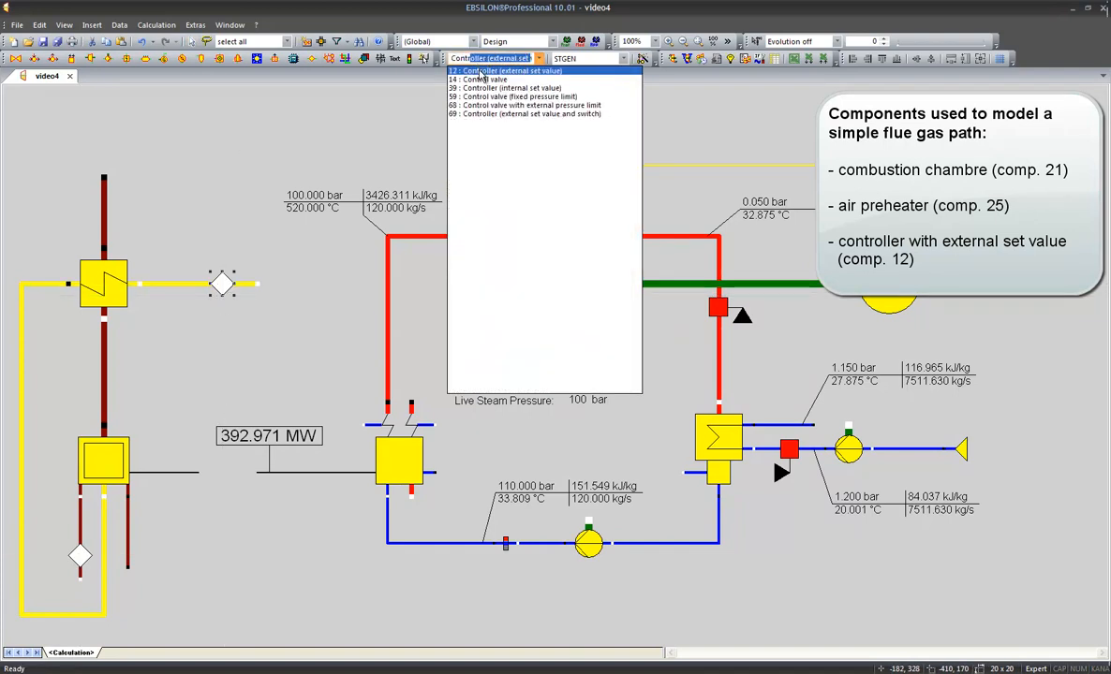
left_click(480, 70)
left_click(234, 521)
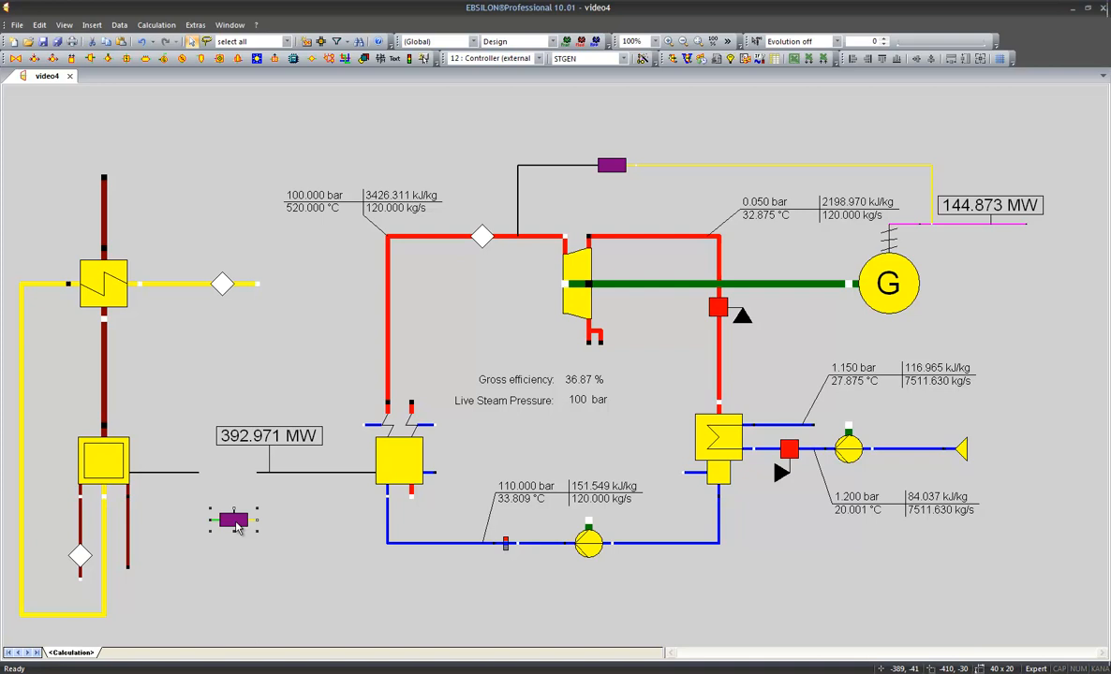
left_click(238, 546)
- Review the existing power controller's settings, the new controller's connection points, and the two heat lines and steam generator it will relate to
mouse_move(611, 169)
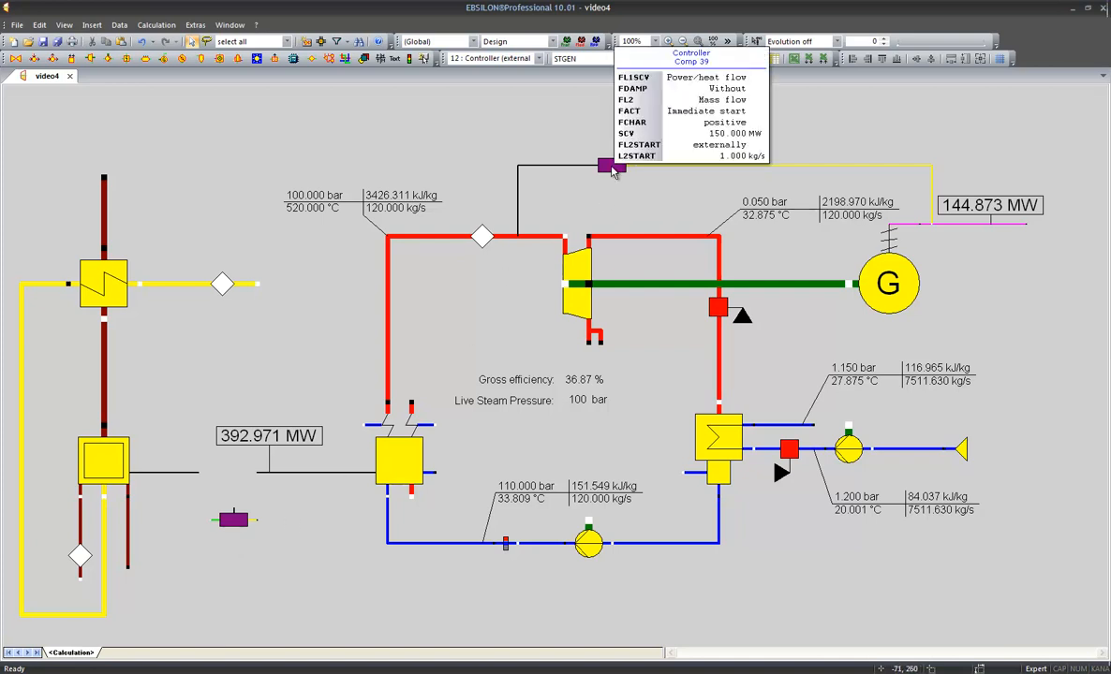
left_click(238, 528)
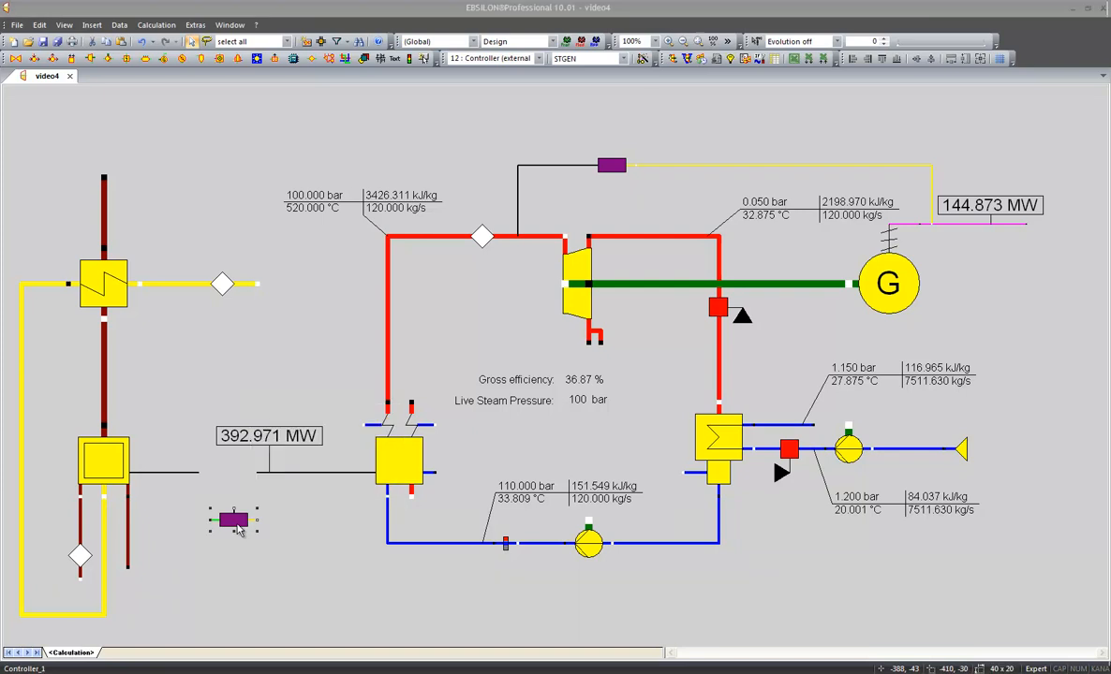
double_click(240, 530)
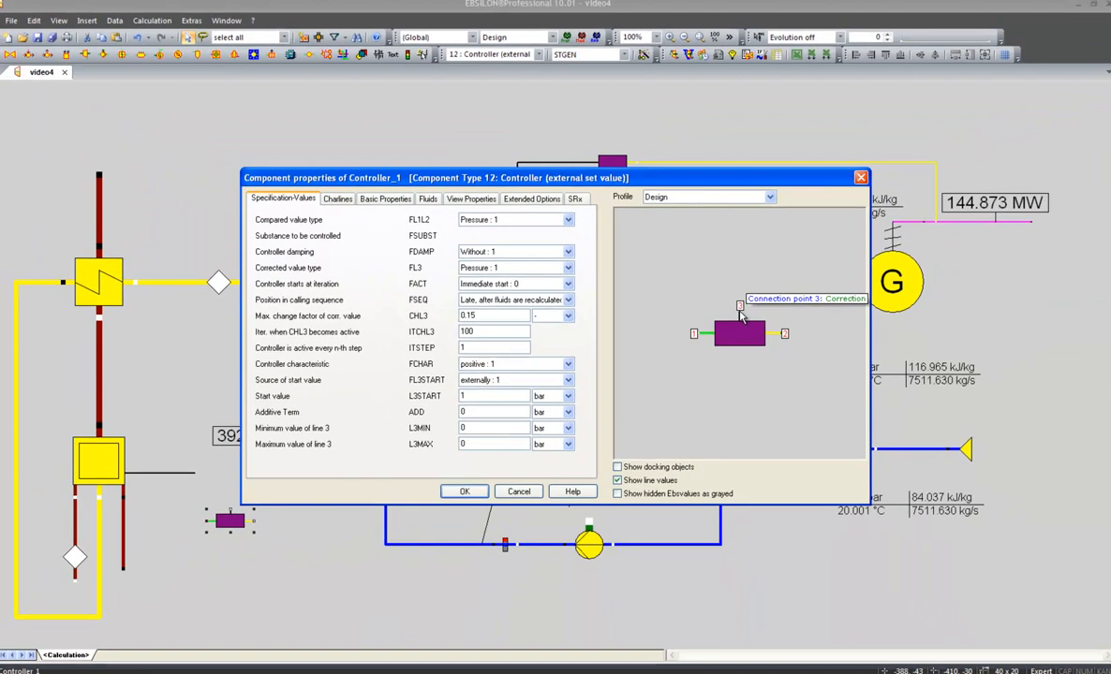
left_click(464, 492)
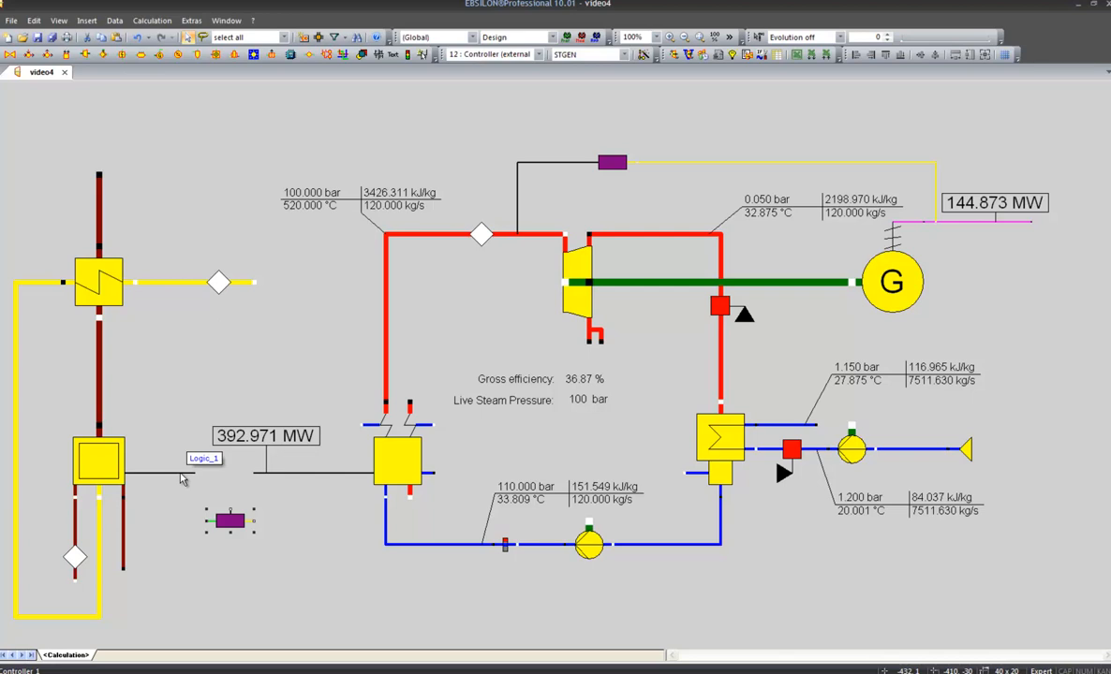
mouse_move(302, 481)
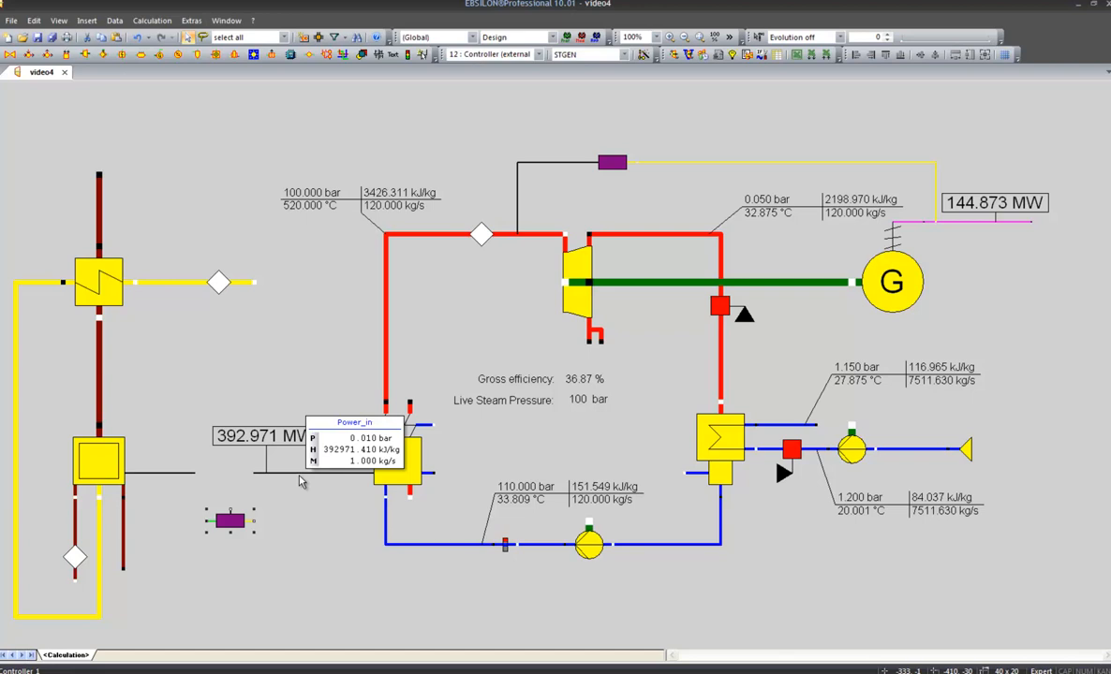
mouse_move(386, 356)
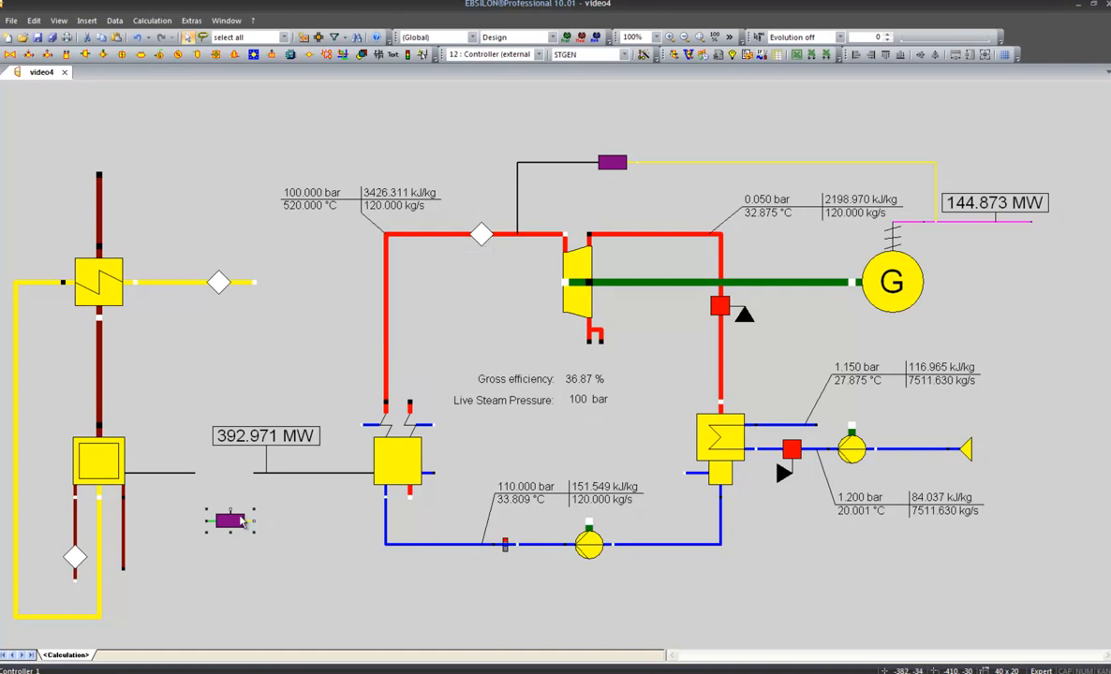
mouse_move(234, 524)
mouse_move(278, 447)
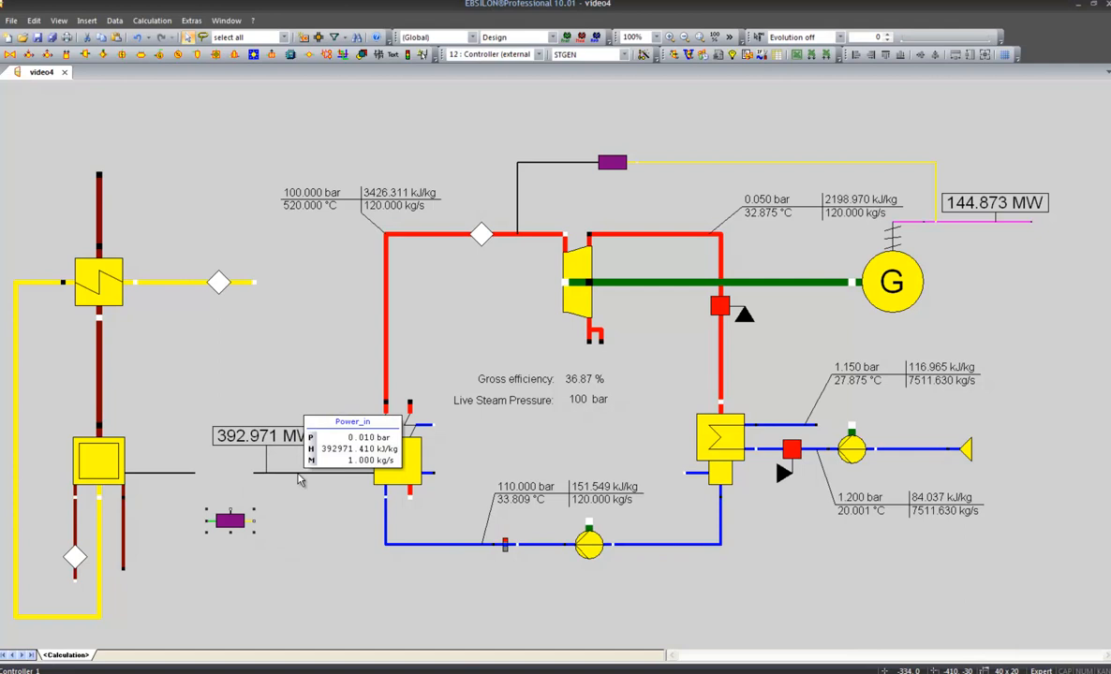
mouse_move(421, 477)
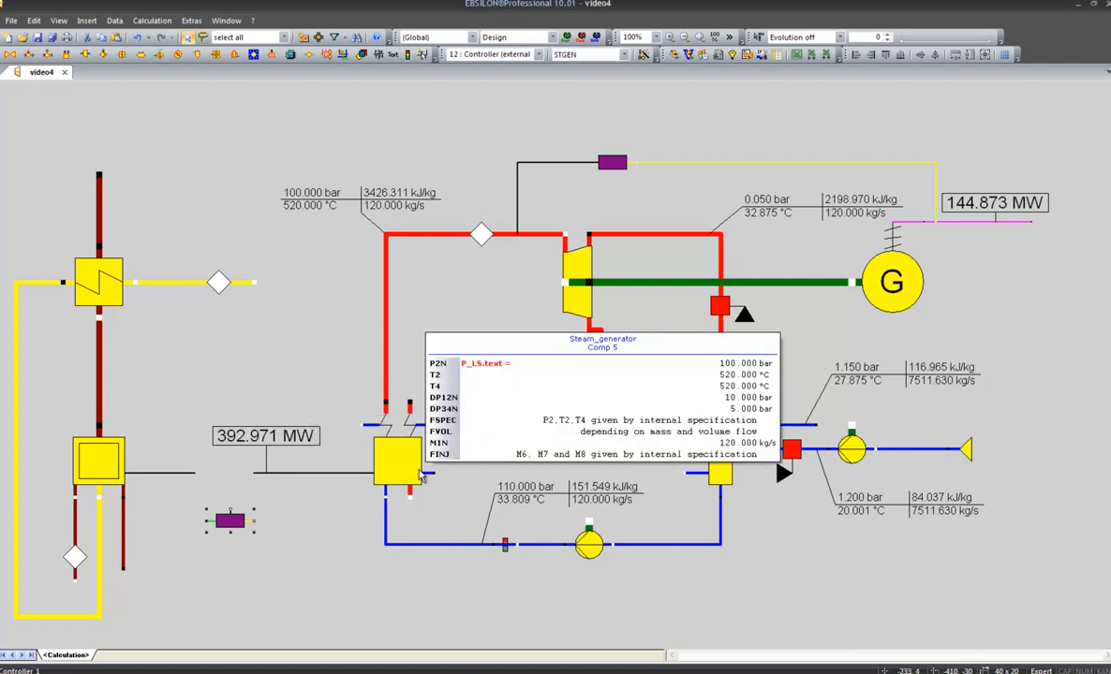
- Rotate the new controller by 180° and connect its connection point 1 to the steam generator's heat input line
right_click(227, 527)
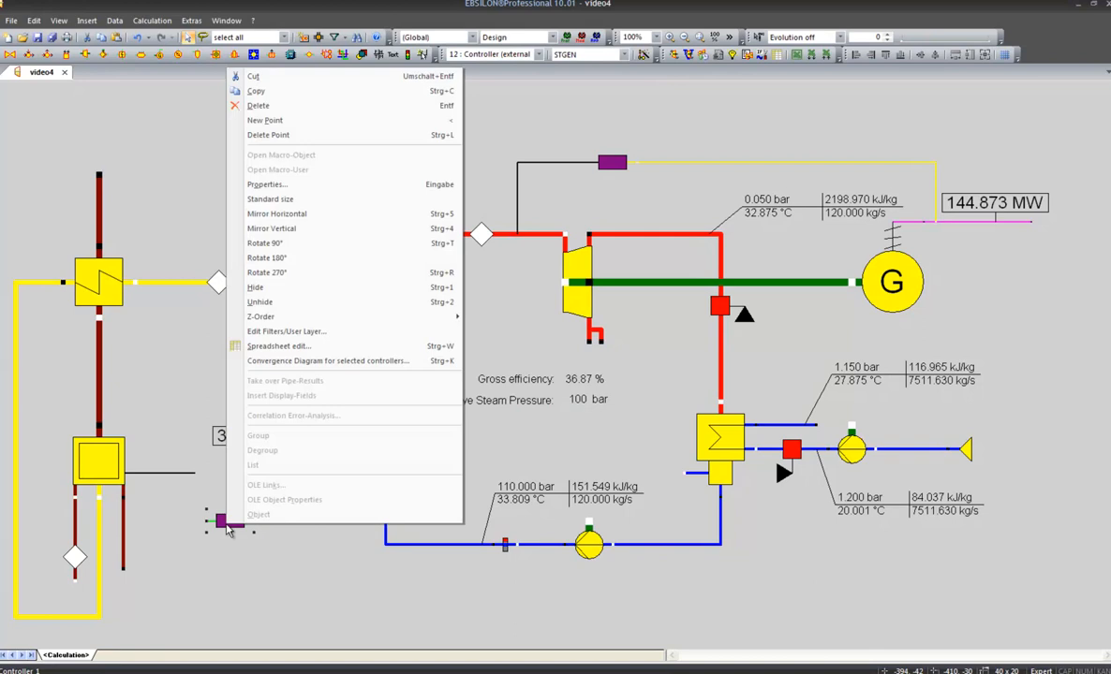
left_click(270, 258)
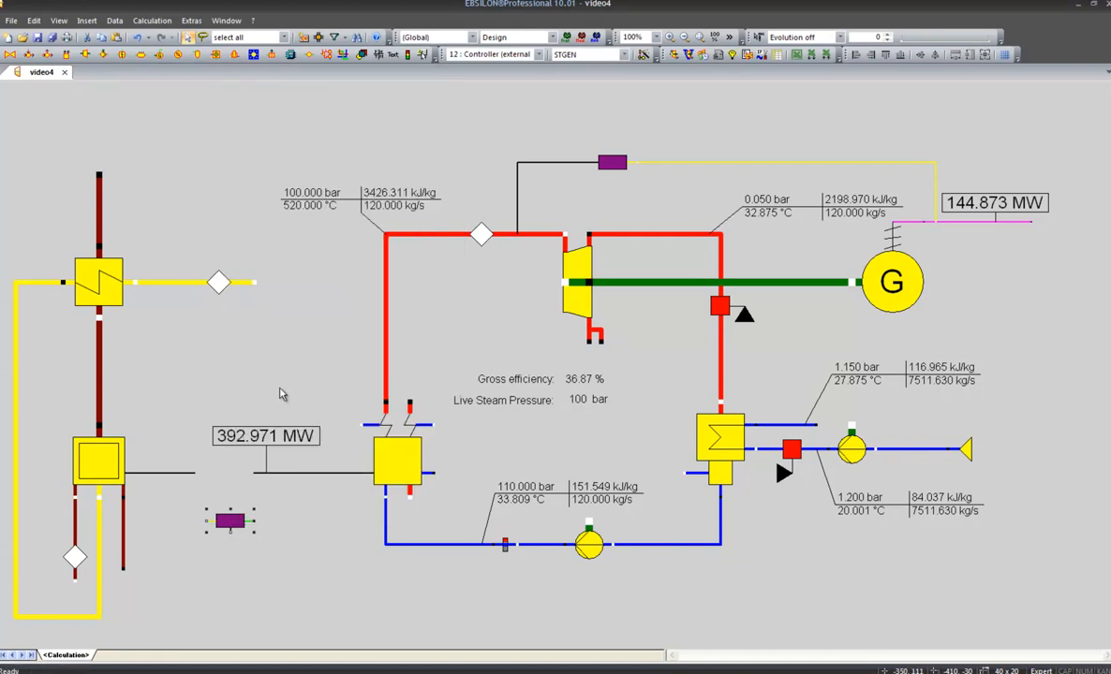
left_click(254, 521)
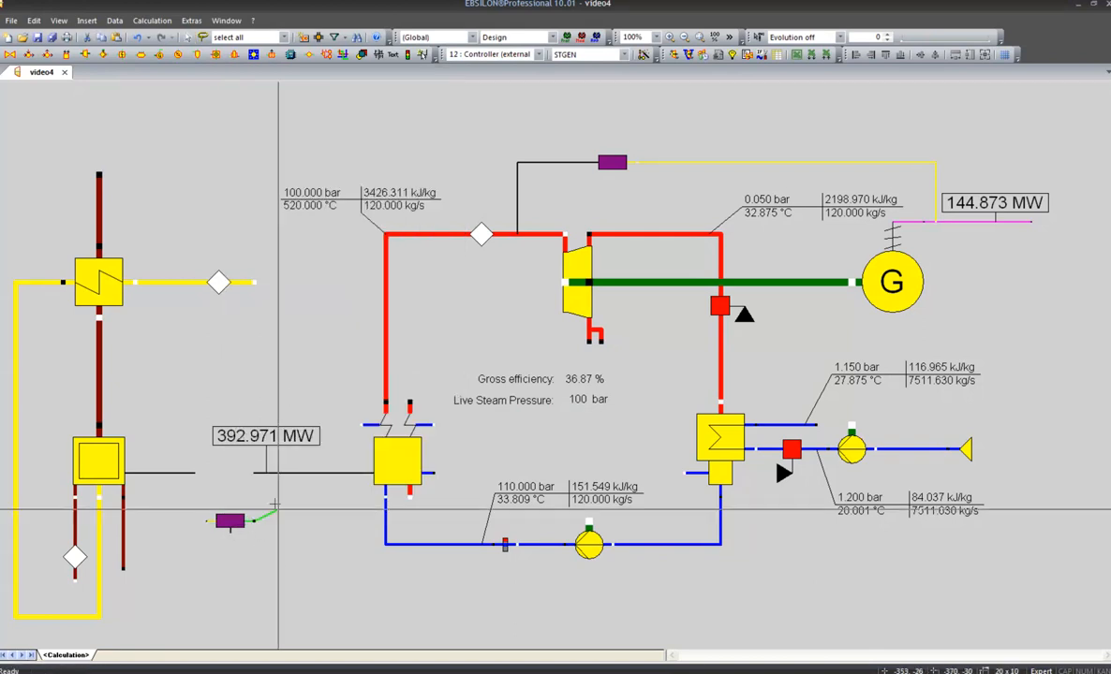
left_click(290, 473)
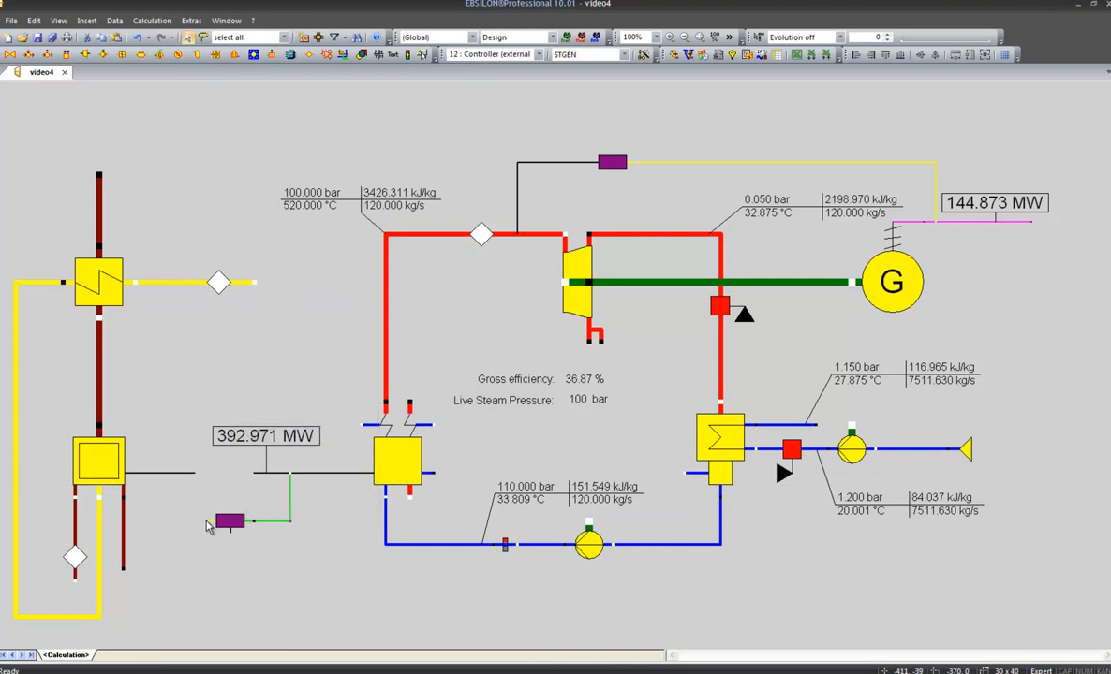
- Connect the controller's point 2 to the combustion chamber's heat output line and its correction point 3 to the fuel line
left_click(206, 521)
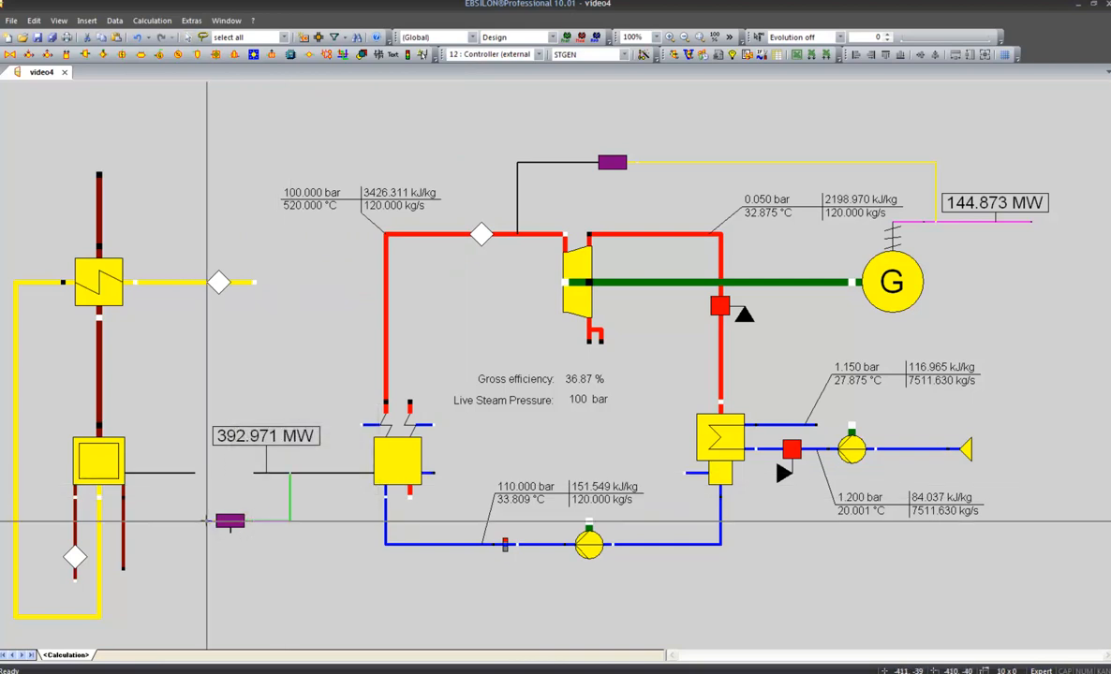
left_click(170, 473)
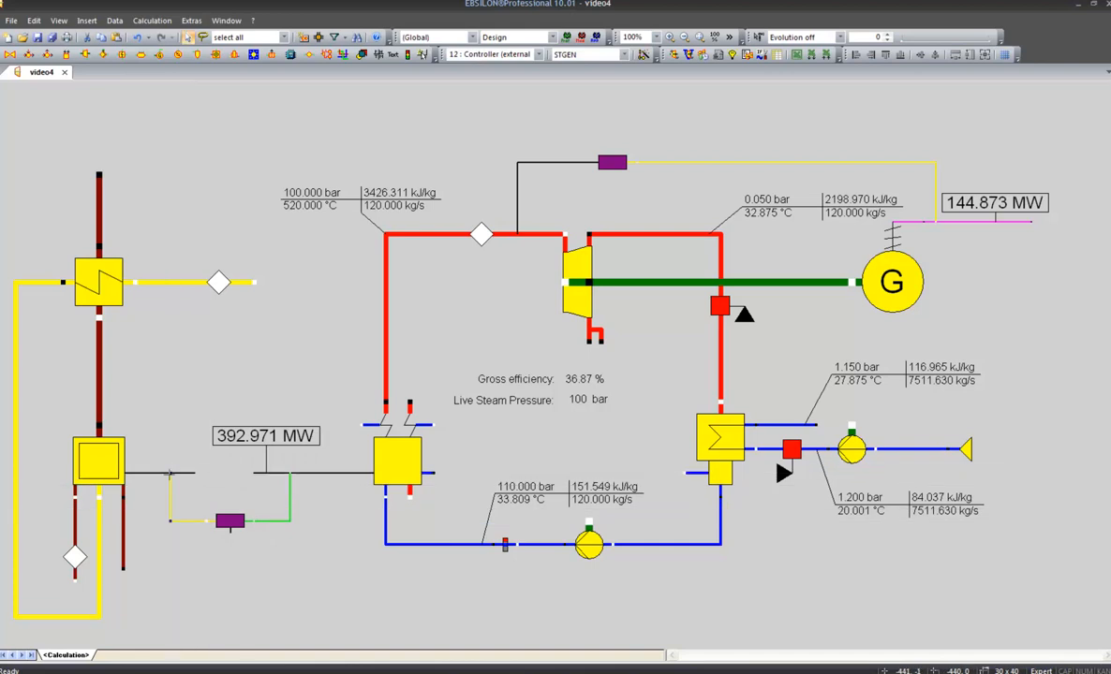
left_click(231, 532)
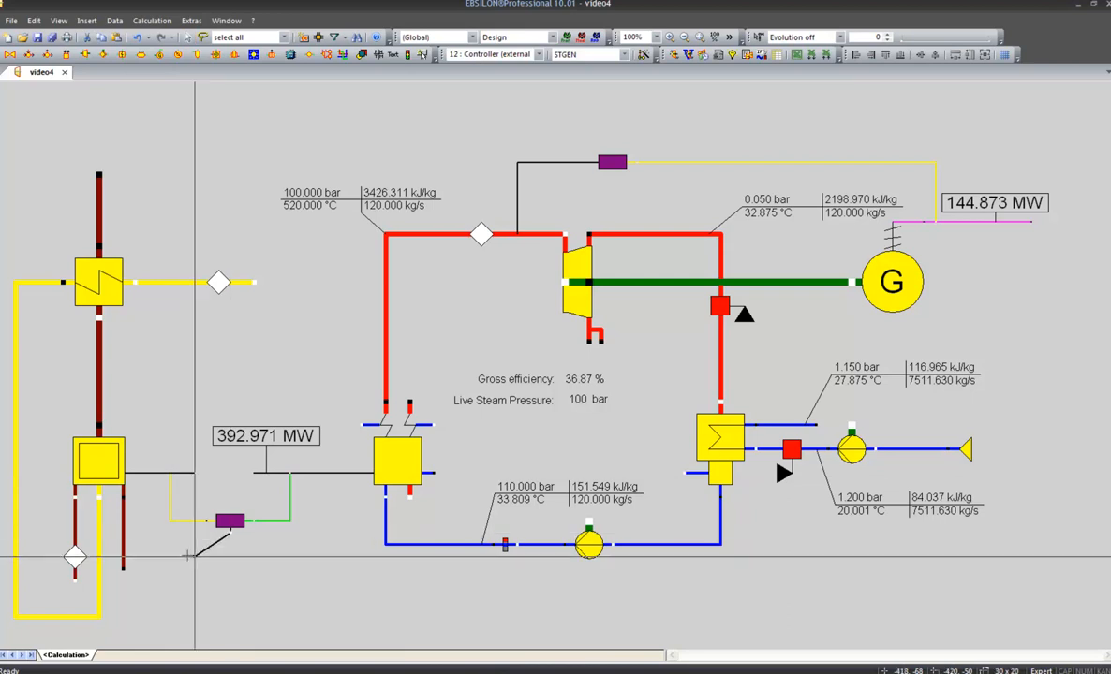
left_click(122, 564)
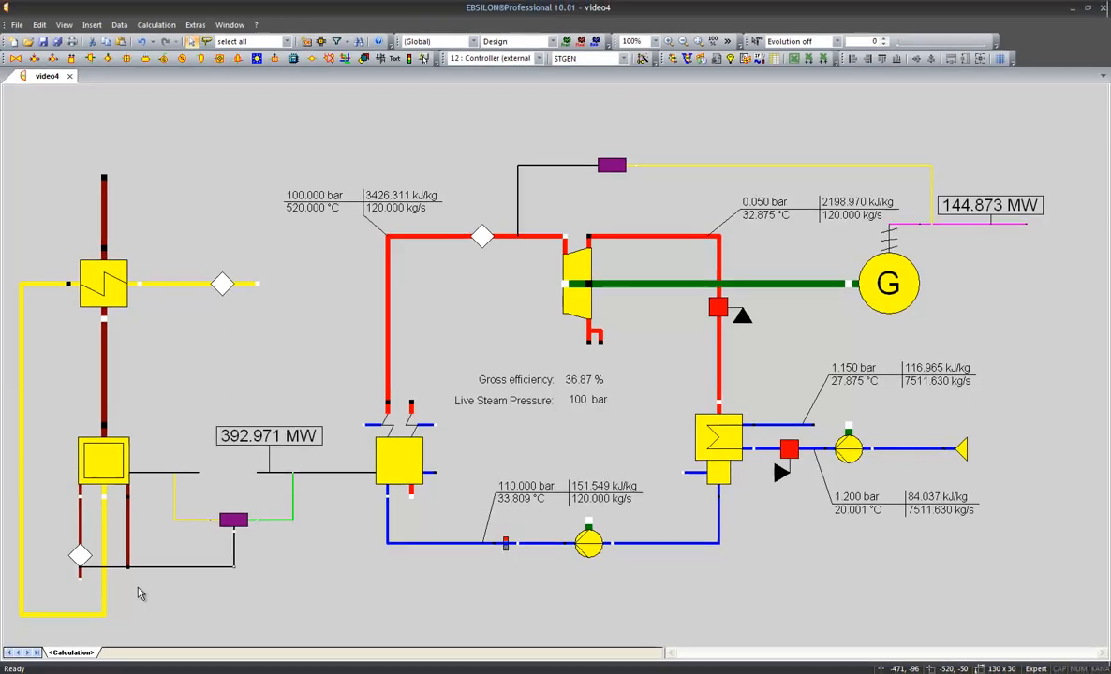
- Add a power value field to the combustion chamber's heat output line and place the steam generator's heat input field beside it
left_click_drag(269, 447, 190, 470)
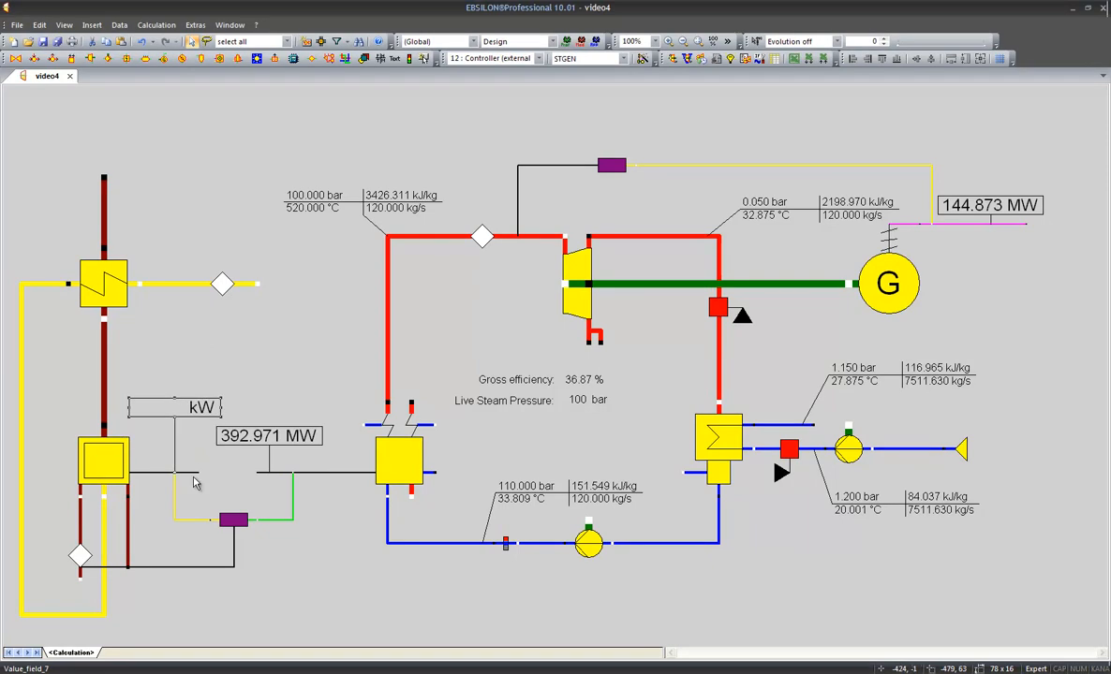
left_click_drag(286, 433, 311, 400)
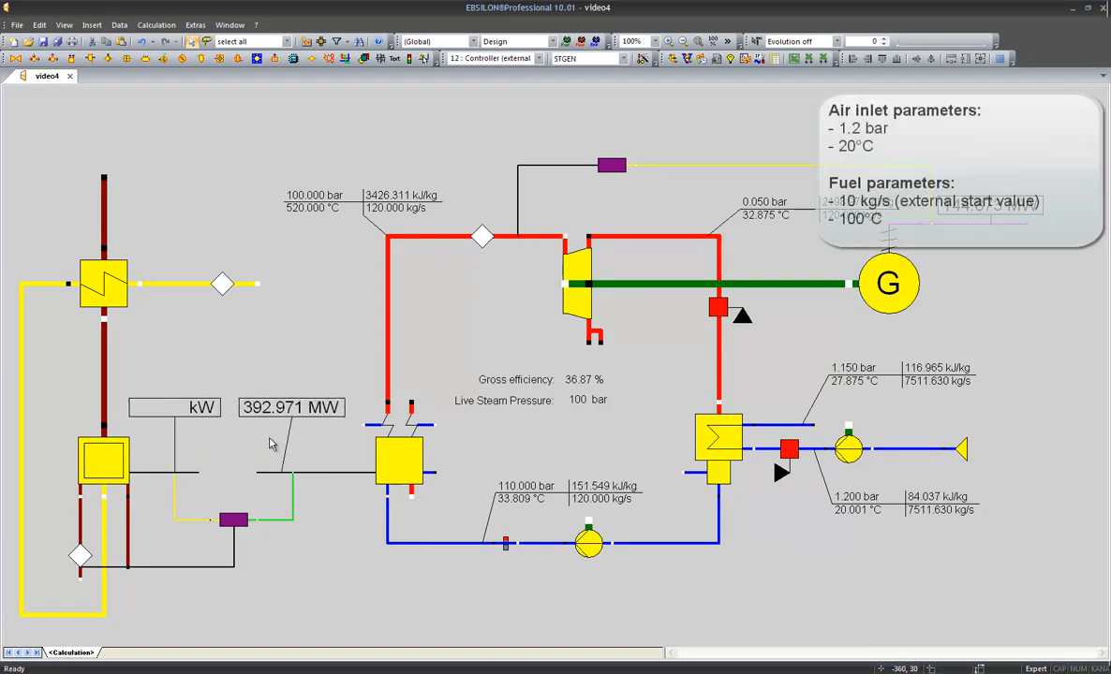
- Set the air inlet's input values to a pressure of 1.2 bar and a temperature of 20 °C
double_click(222, 283)
type("1.2")
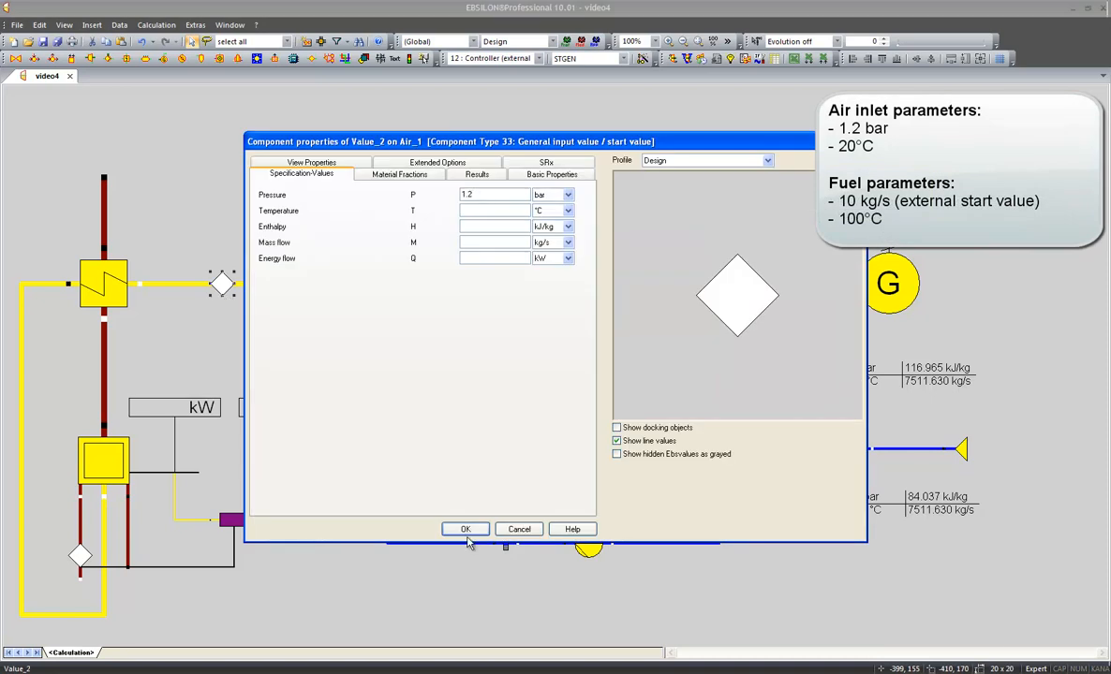
left_click(476, 212)
type("20")
left_click(462, 530)
- Set the fuel line's input values to a mass flow of 10 kg/s and a temperature of 100 °C
double_click(80, 556)
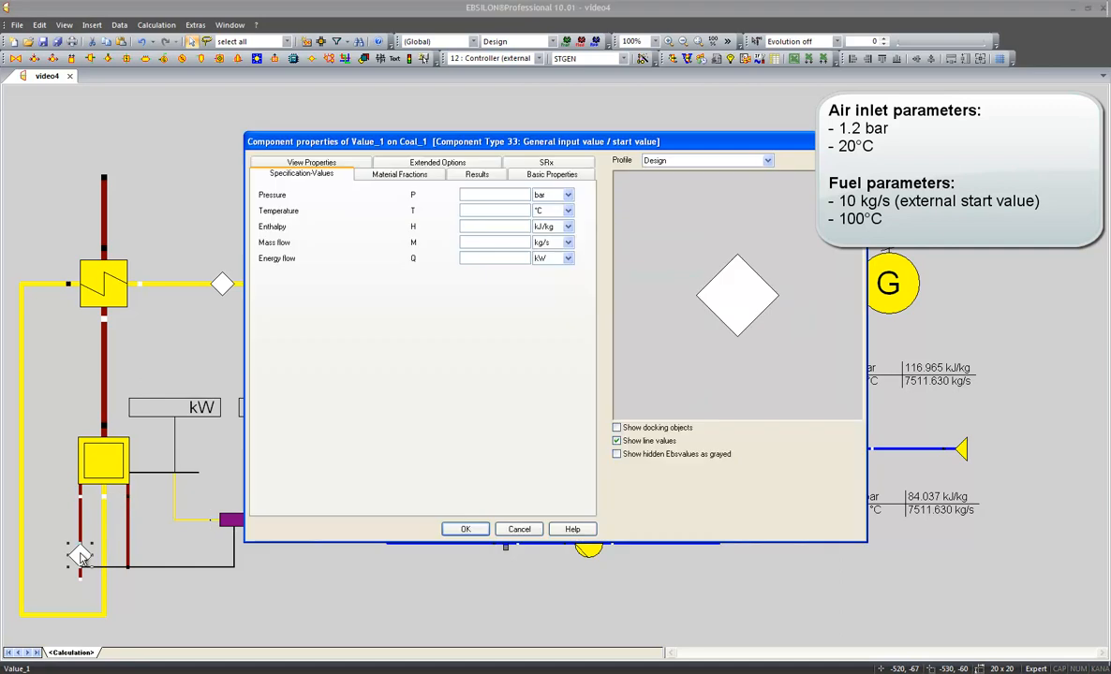
type("10")
left_click(473, 211)
type("100")
left_click(473, 526)
left_click(304, 552)
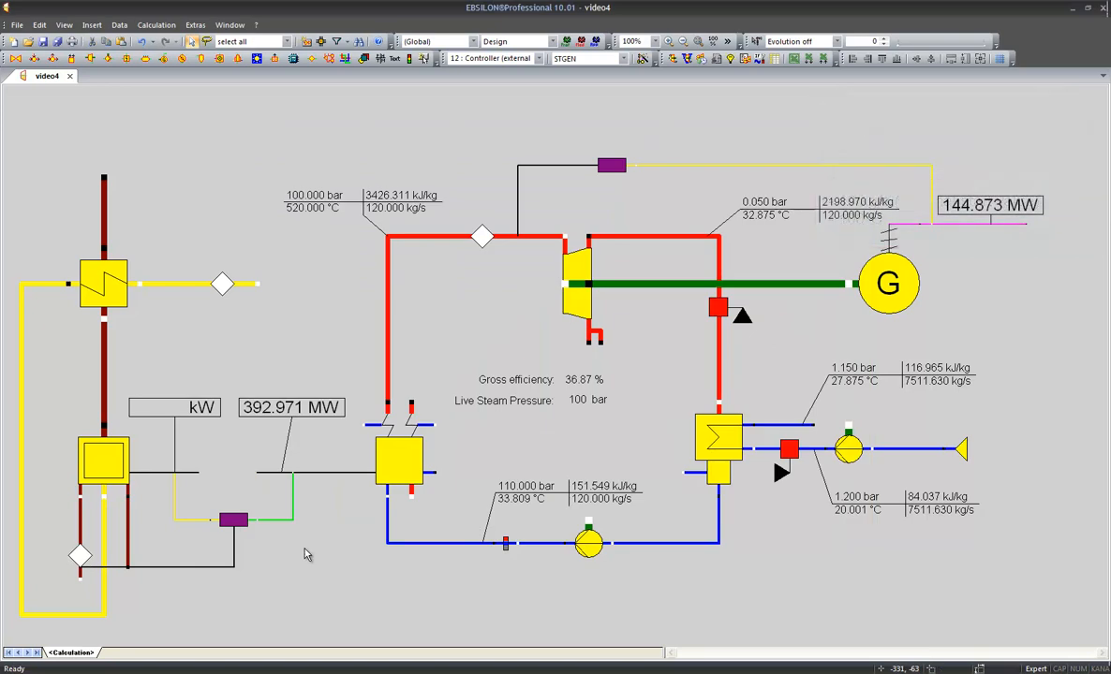
- Set the new controller's compared value type to Power/heat flow : 5 and its corrected value type to Mass flow : 4
double_click(240, 528)
left_click(496, 222)
left_click(497, 280)
left_click(496, 270)
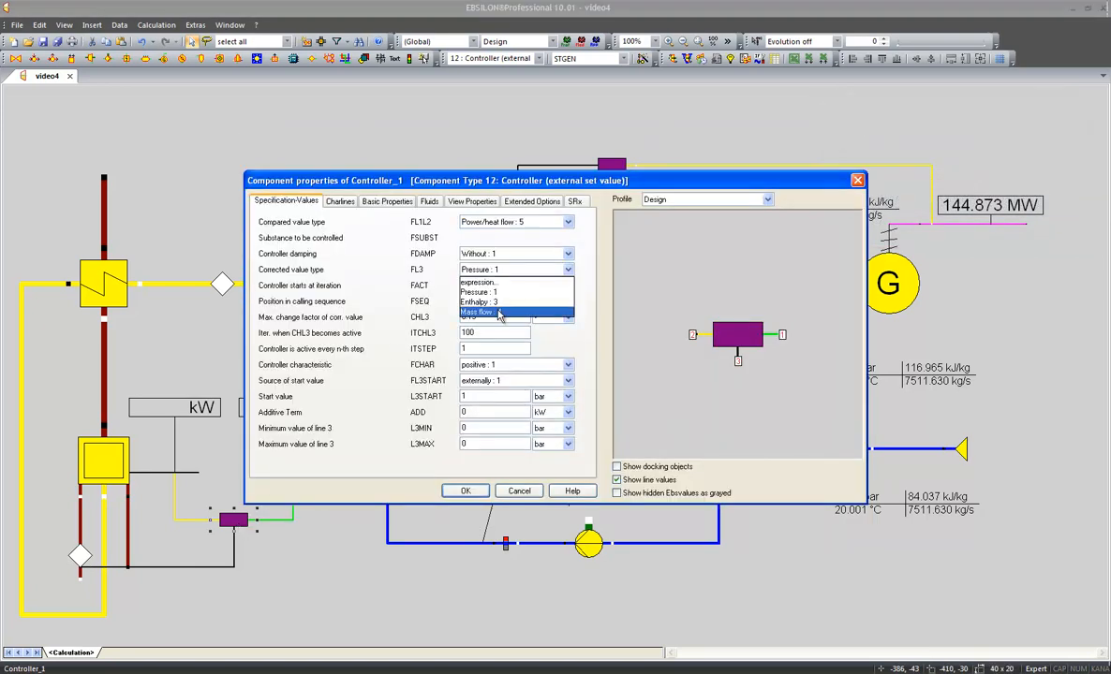
left_click(499, 313)
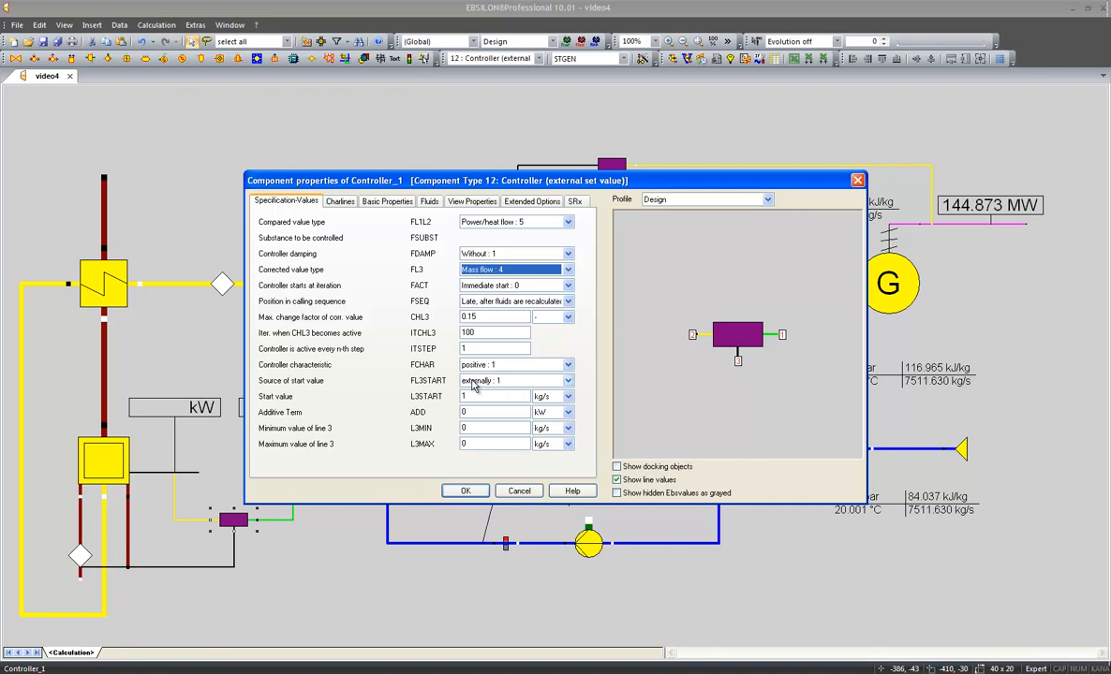
left_click(466, 491)
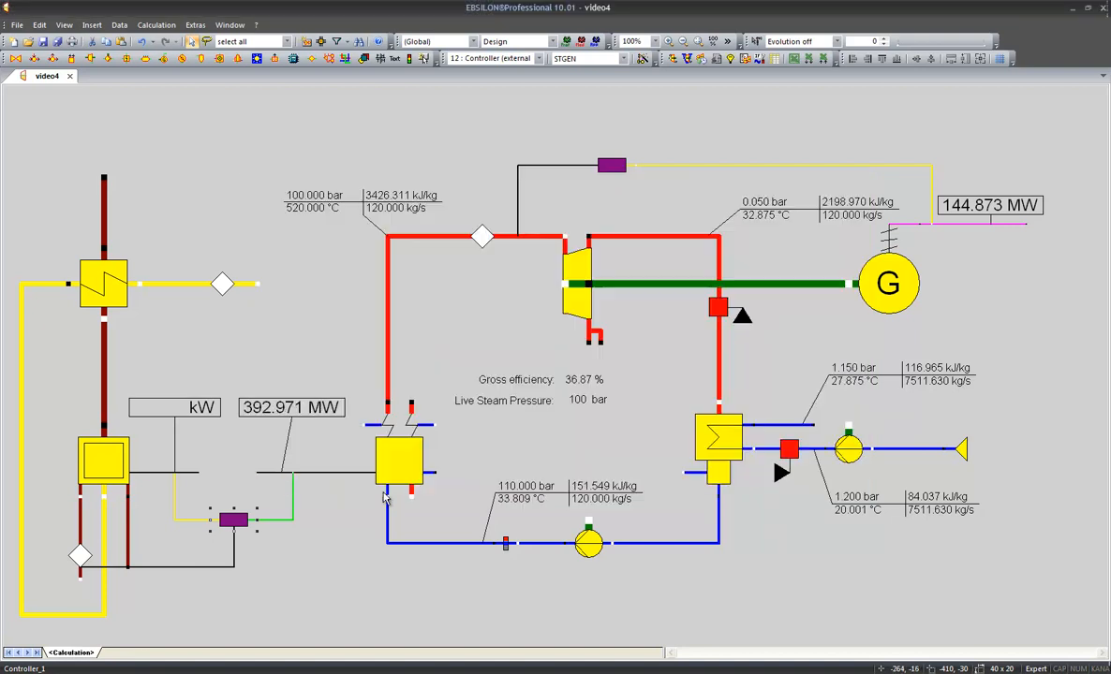
- Check the mass flow start value in the fuel line's input value component
double_click(78, 557)
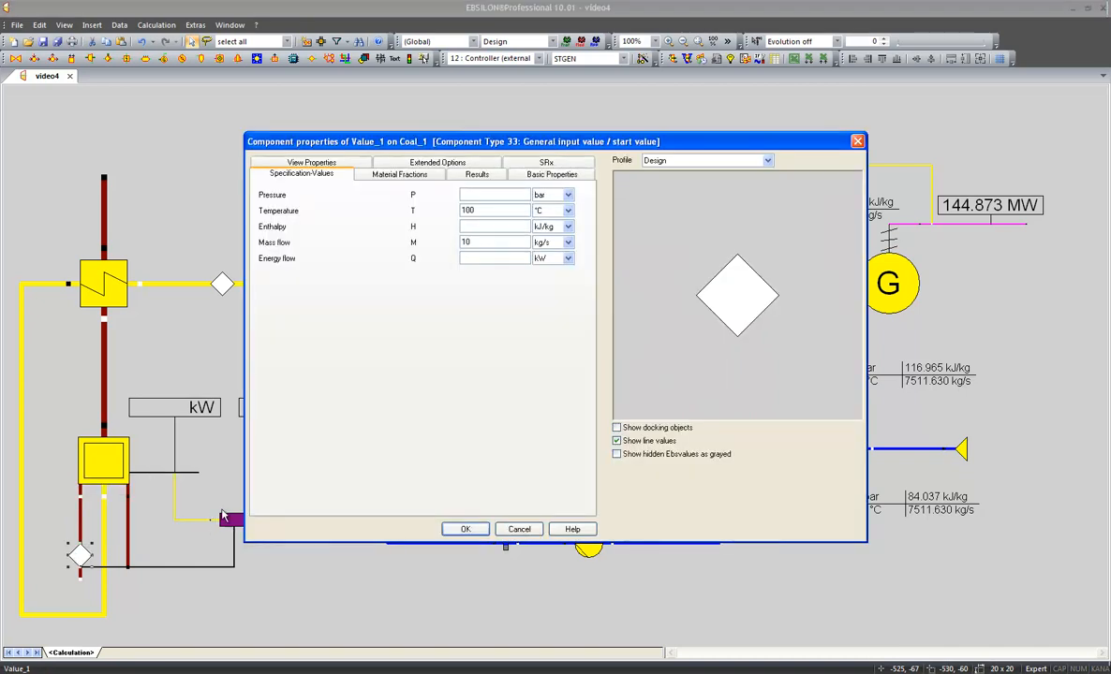
double_click(474, 241)
left_click(459, 530)
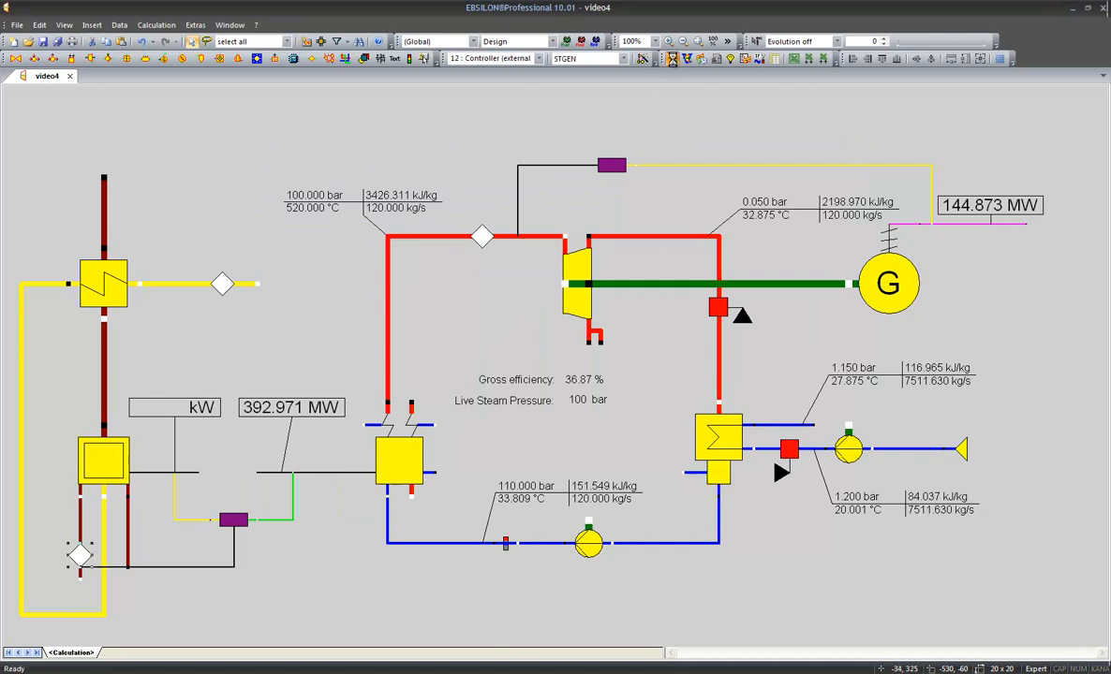
- Run the calculation and read the error message reported for the air preheater
left_click(673, 59)
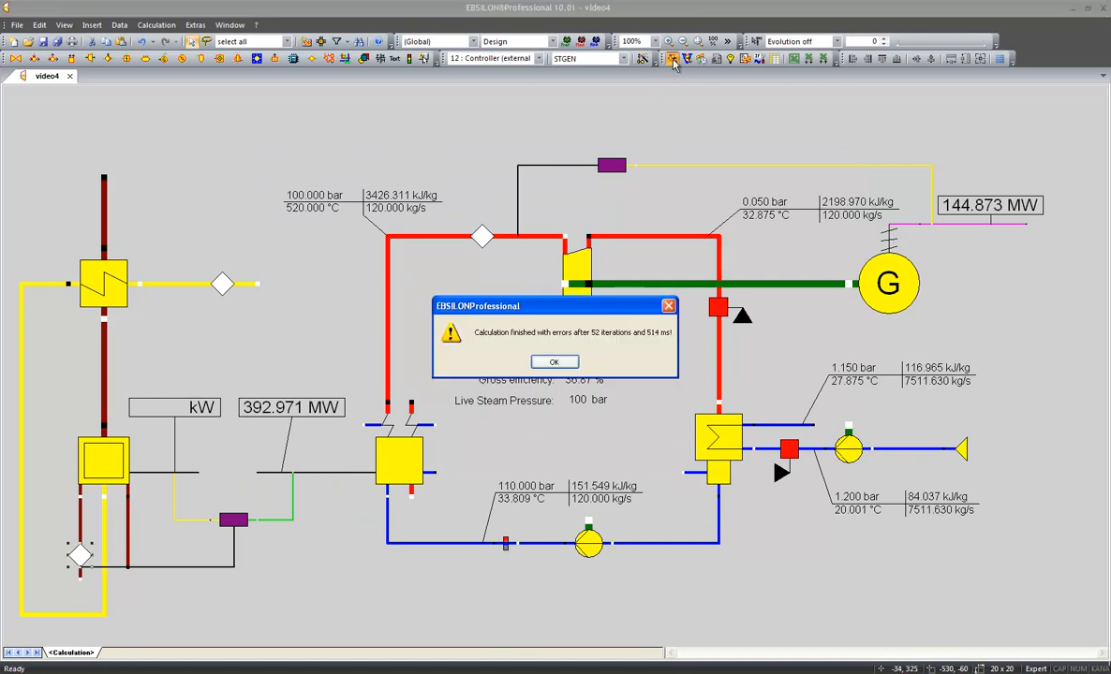
left_click(552, 362)
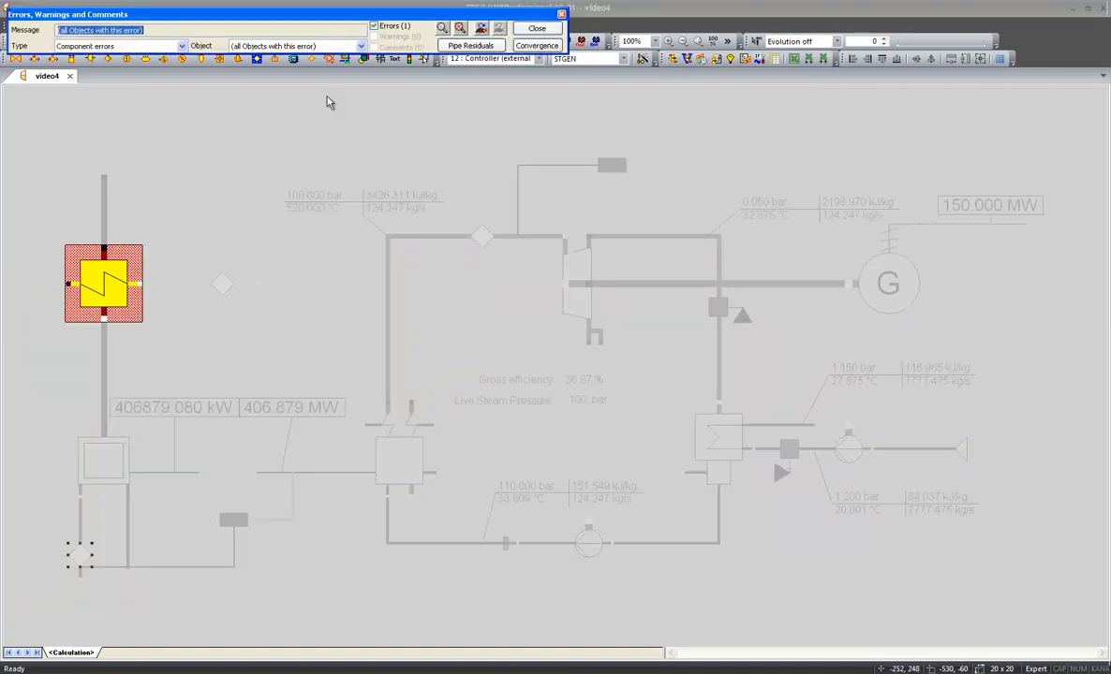
left_click_drag(262, 17, 330, 160)
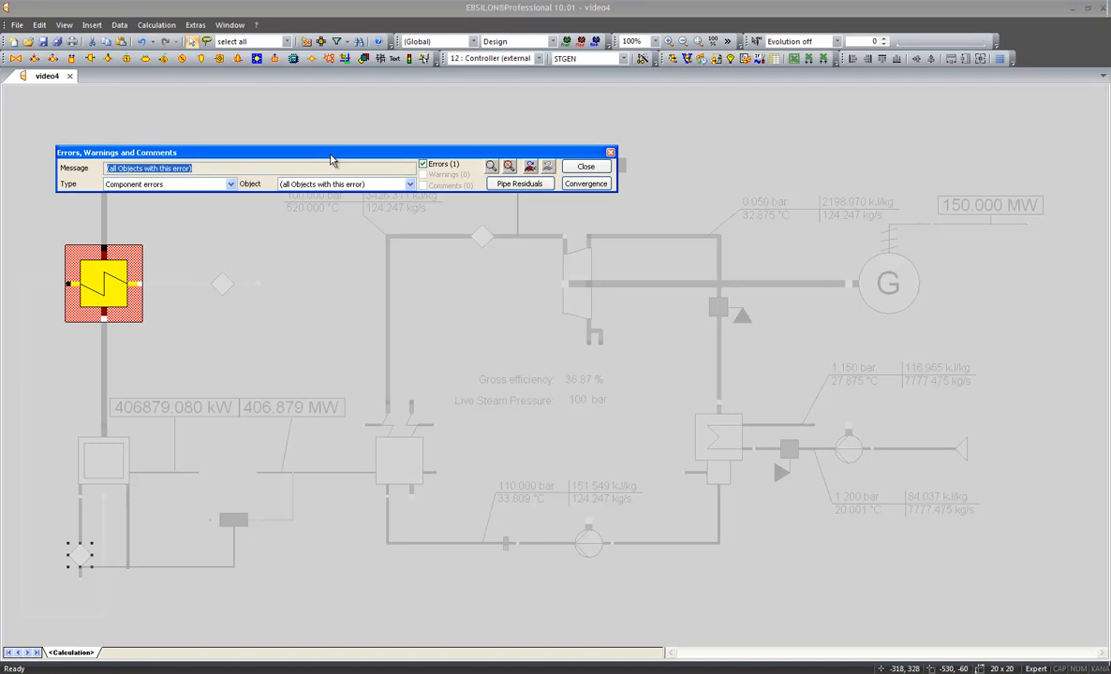
left_click(529, 166)
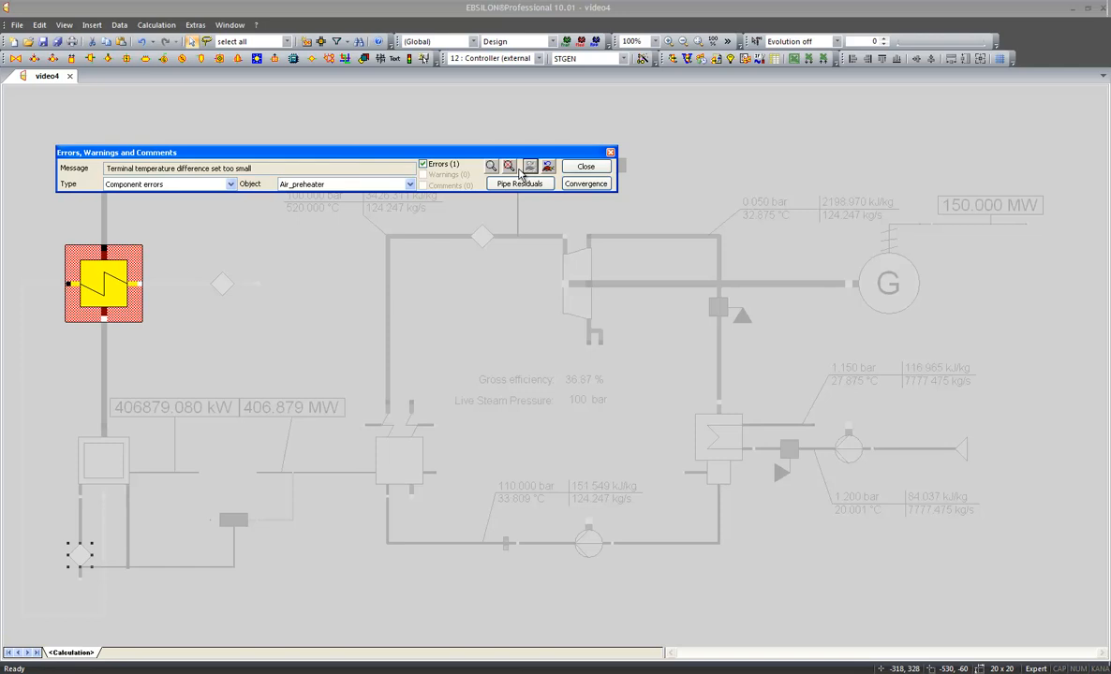
left_click(586, 166)
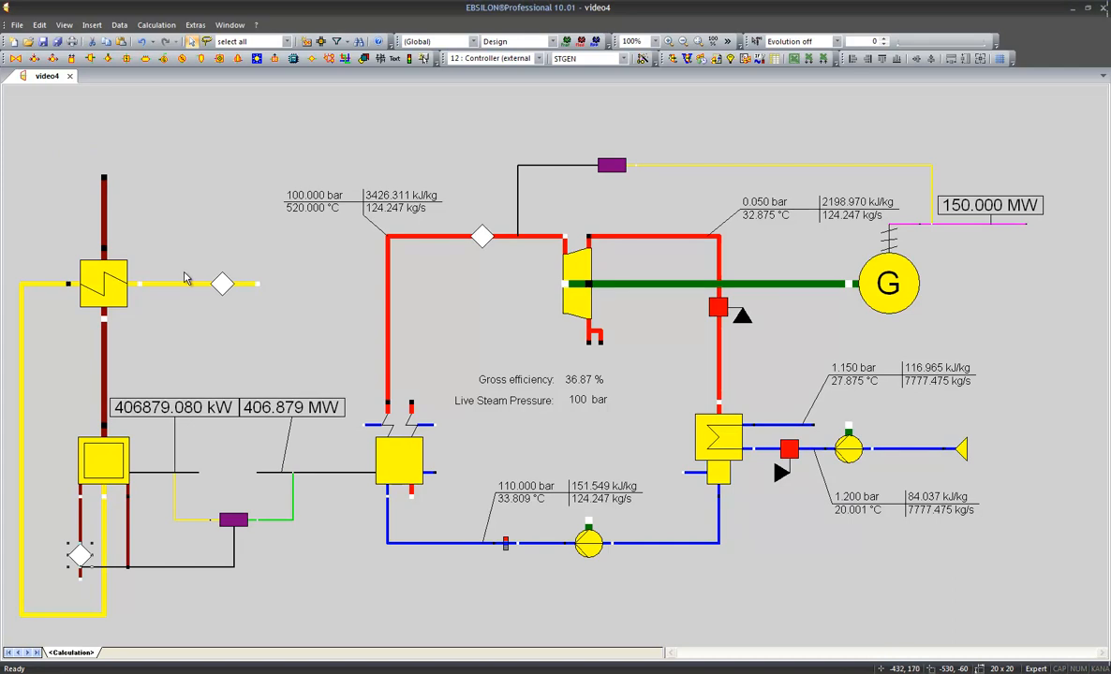
- Set the air preheater's specification to Using upper terminal temp. difference DTN=DT32N : 2 with a nominal terminal temperature difference of 50 K
mouse_move(183, 283)
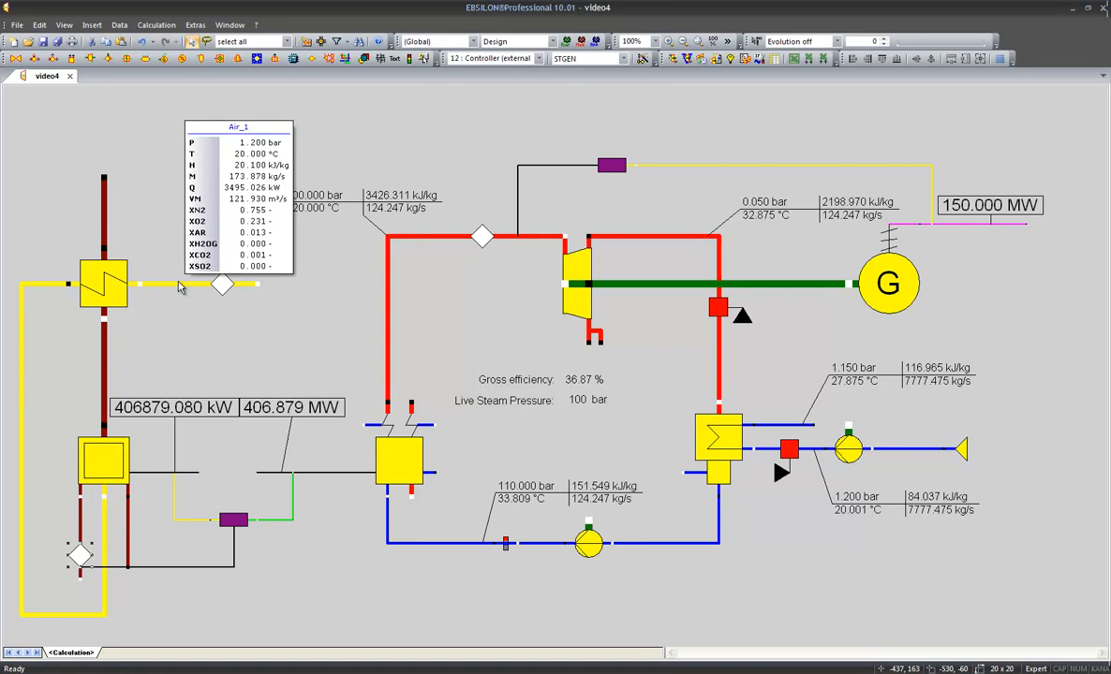
double_click(116, 290)
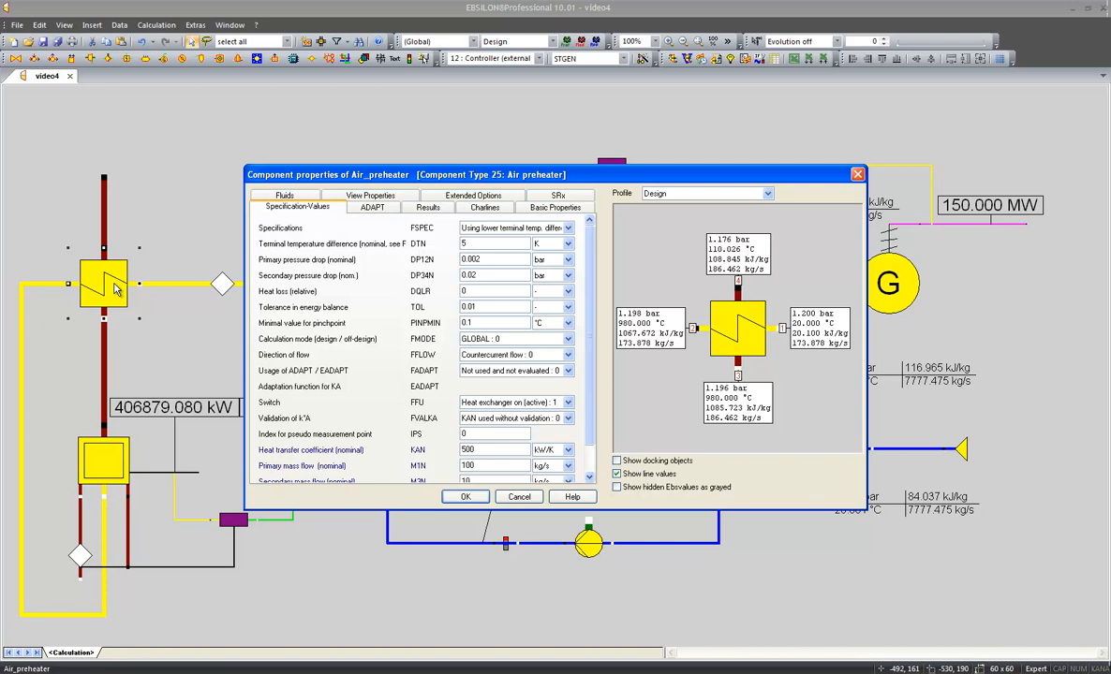
left_click(476, 232)
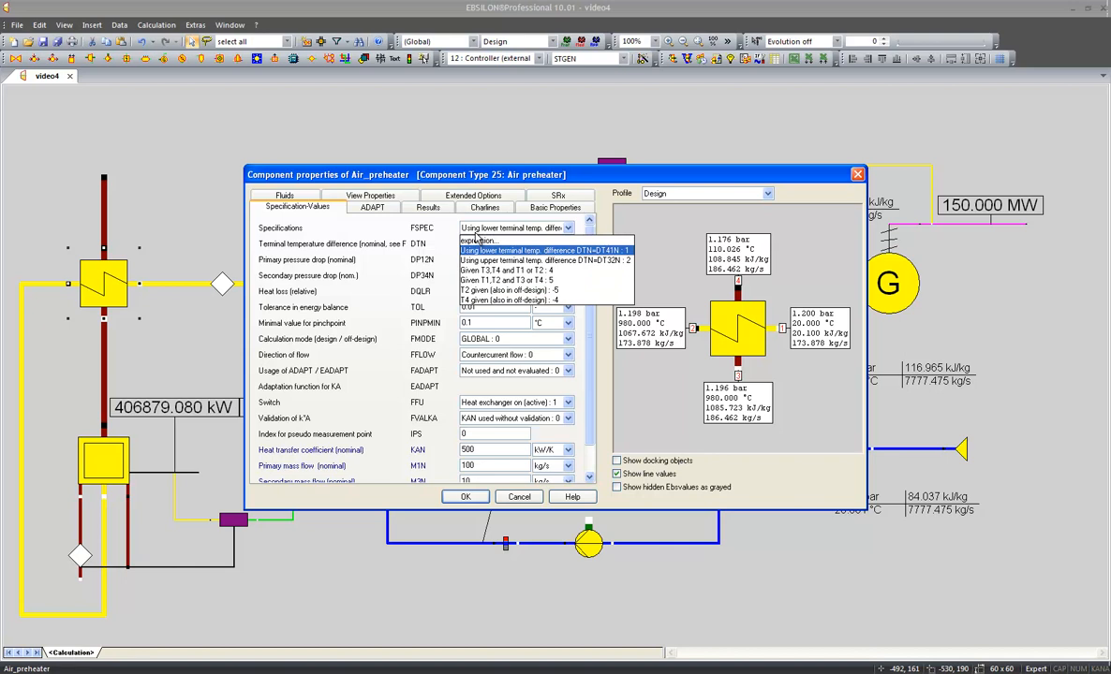
left_click(474, 234)
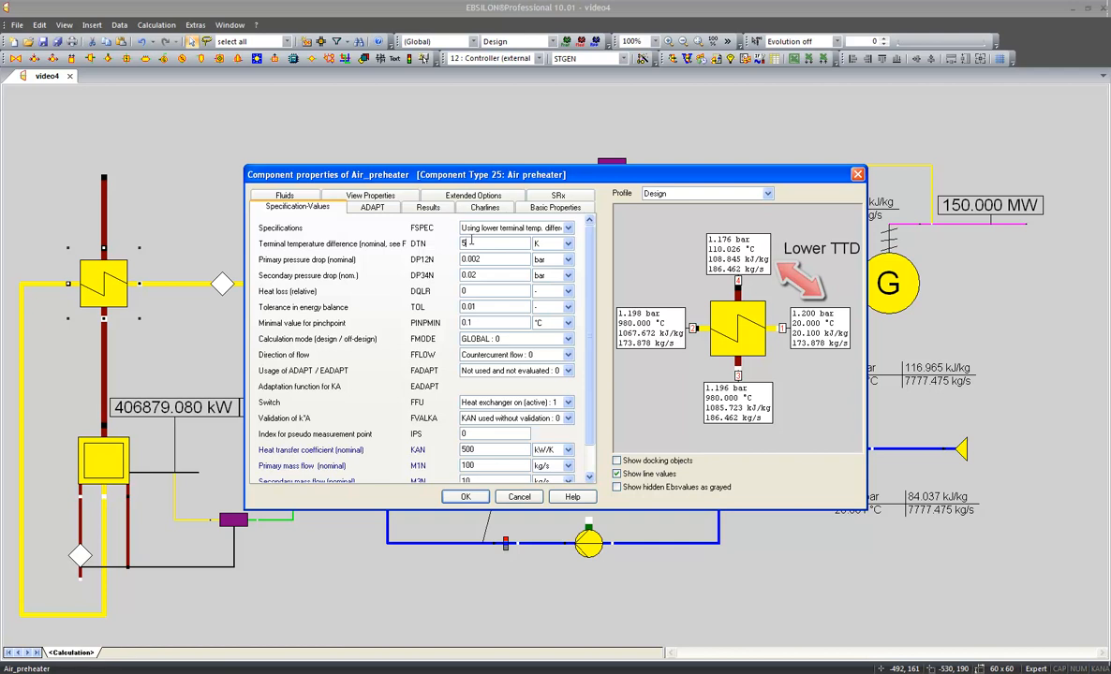
left_click(511, 228)
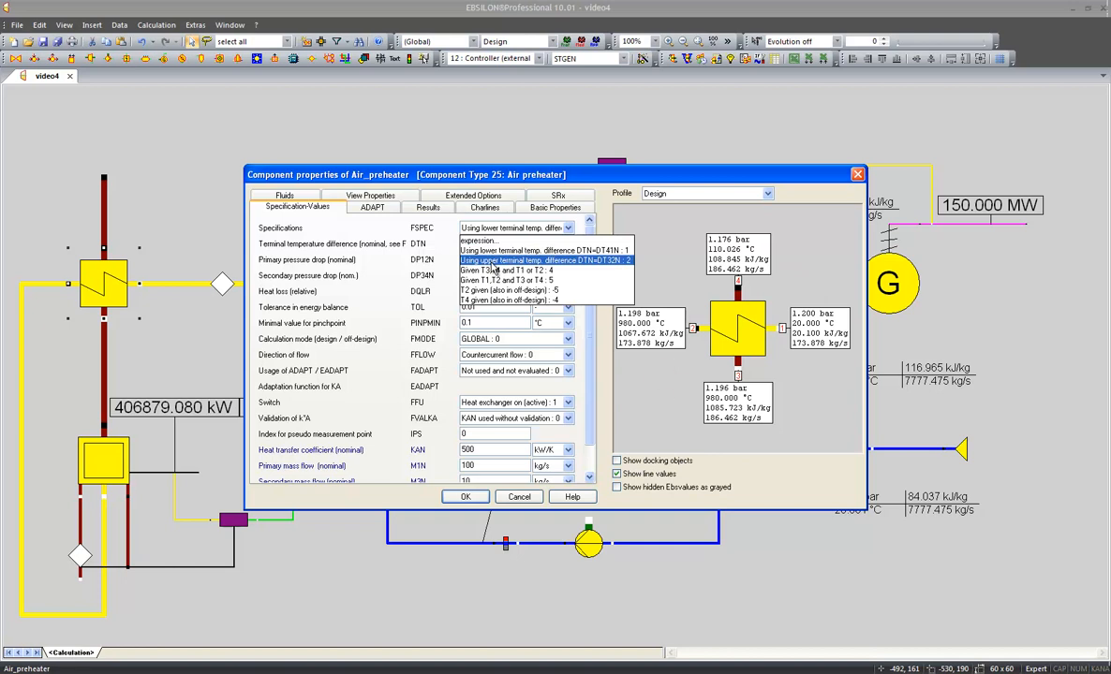
left_click(490, 260)
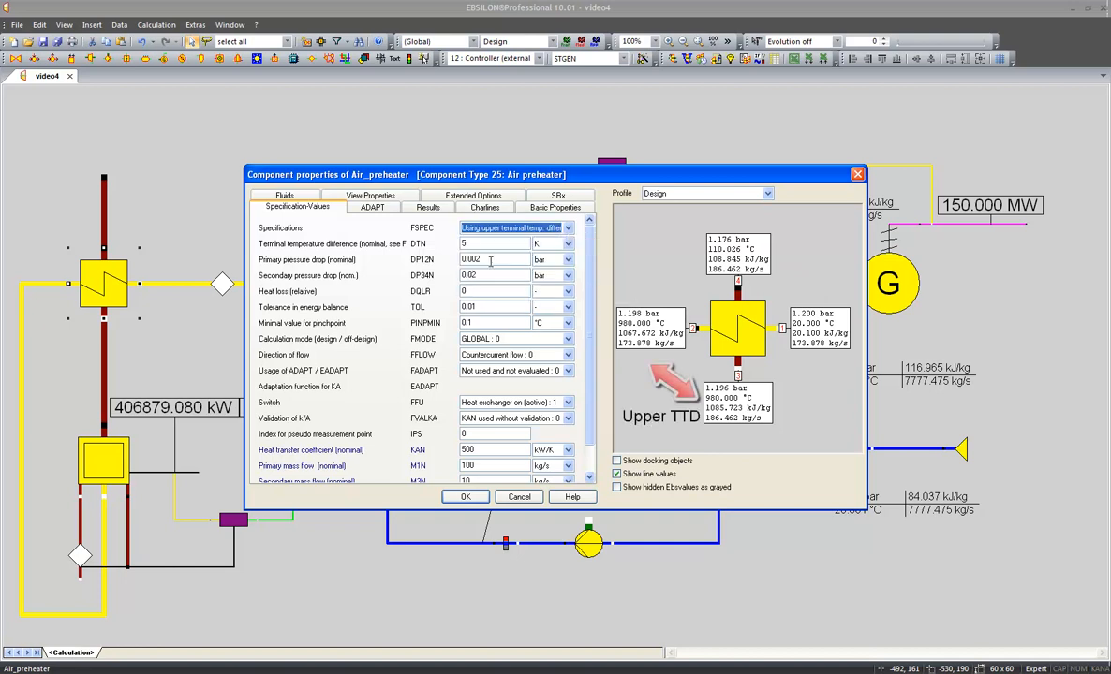
left_click(469, 242)
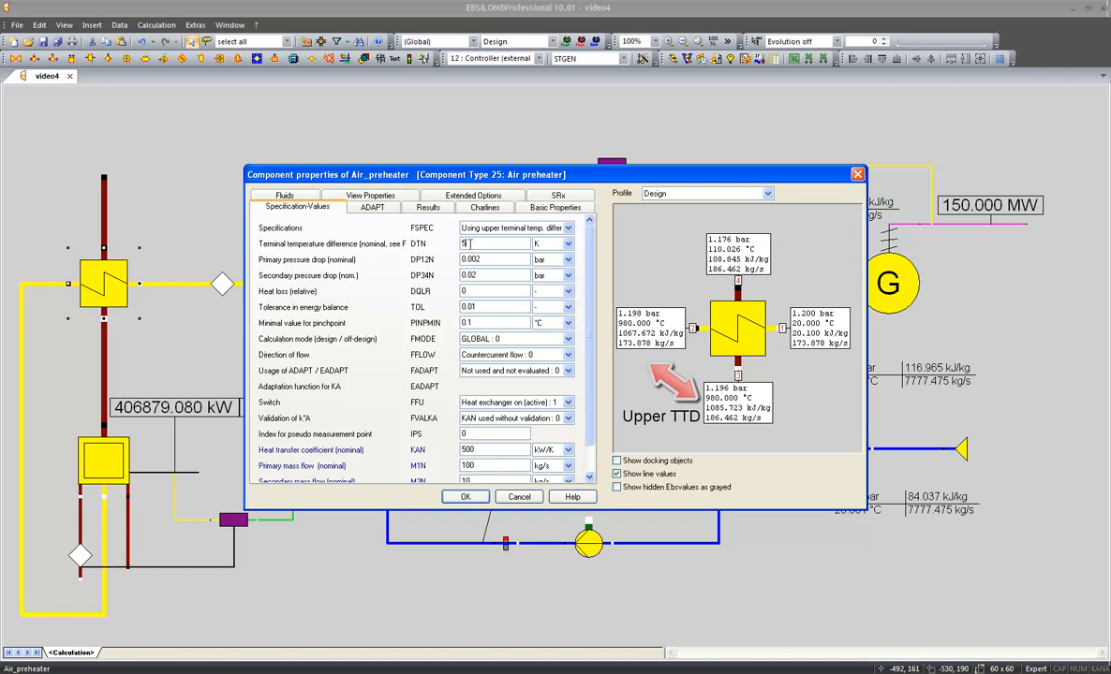
type("0")
left_click(468, 499)
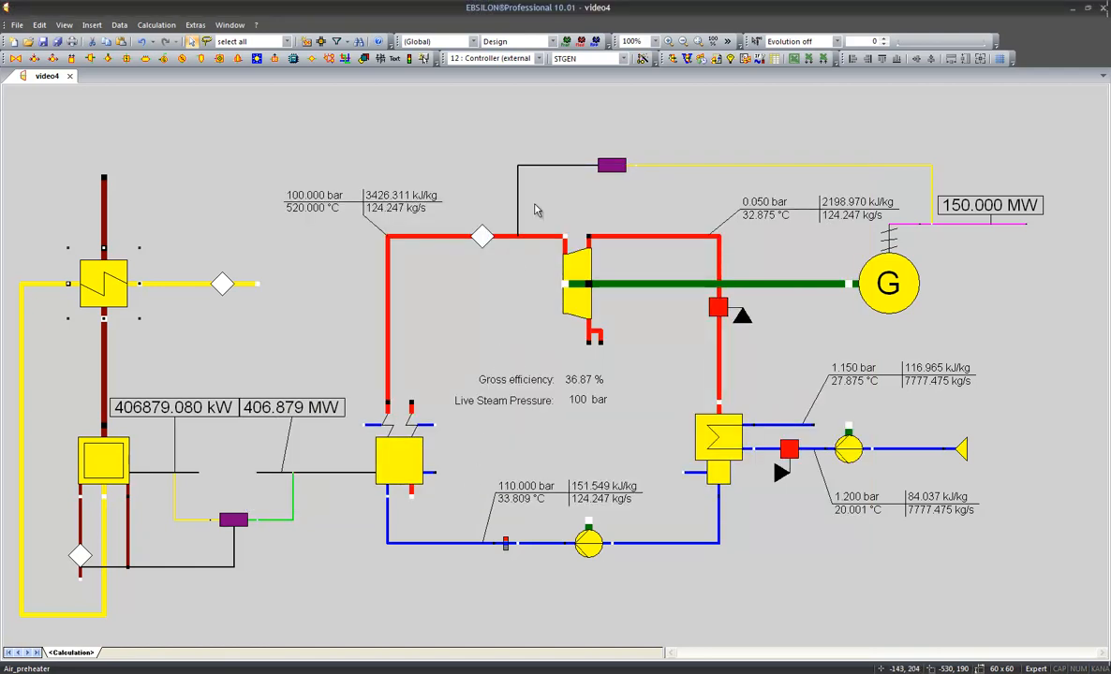
- Run the calculation again and dismiss its completion message
left_click(670, 60)
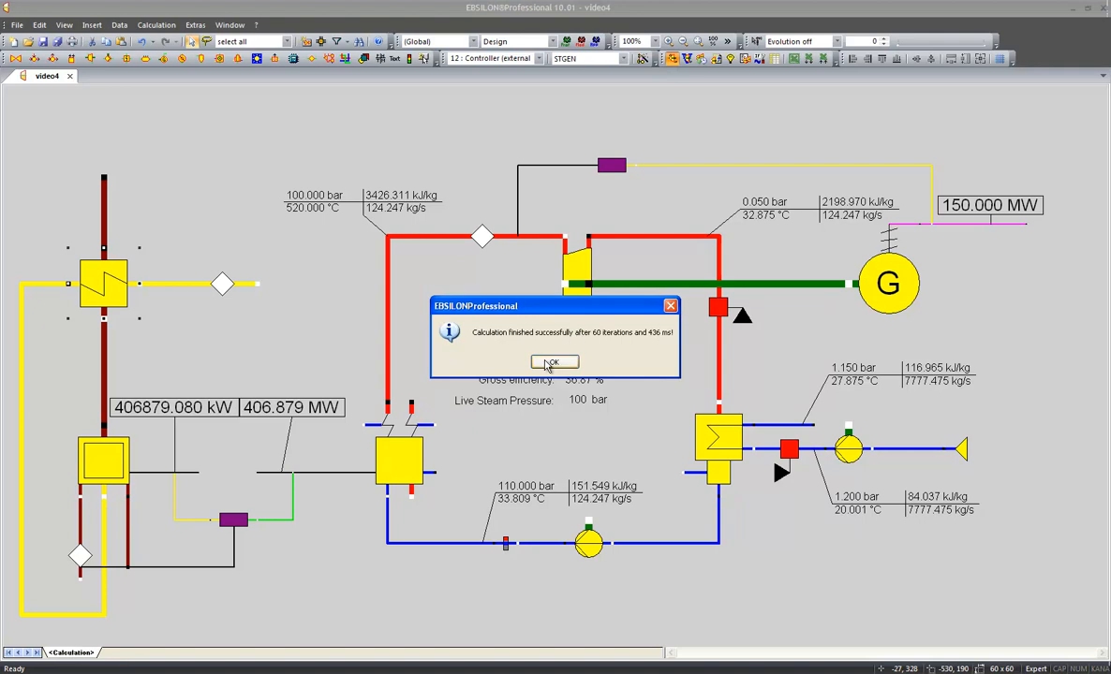
left_click(553, 362)
left_click(529, 363)
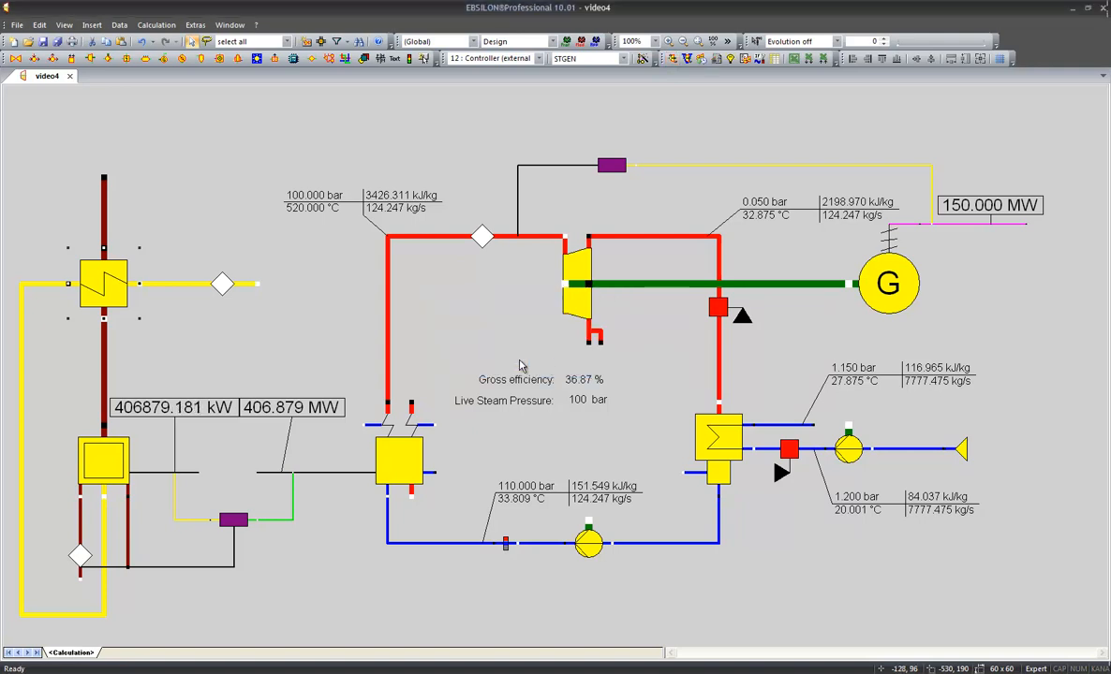
- Review the air preheater's recalculated connection temperatures, heat transfer coefficient, mass flows and heat exchanger capacity
double_click(108, 300)
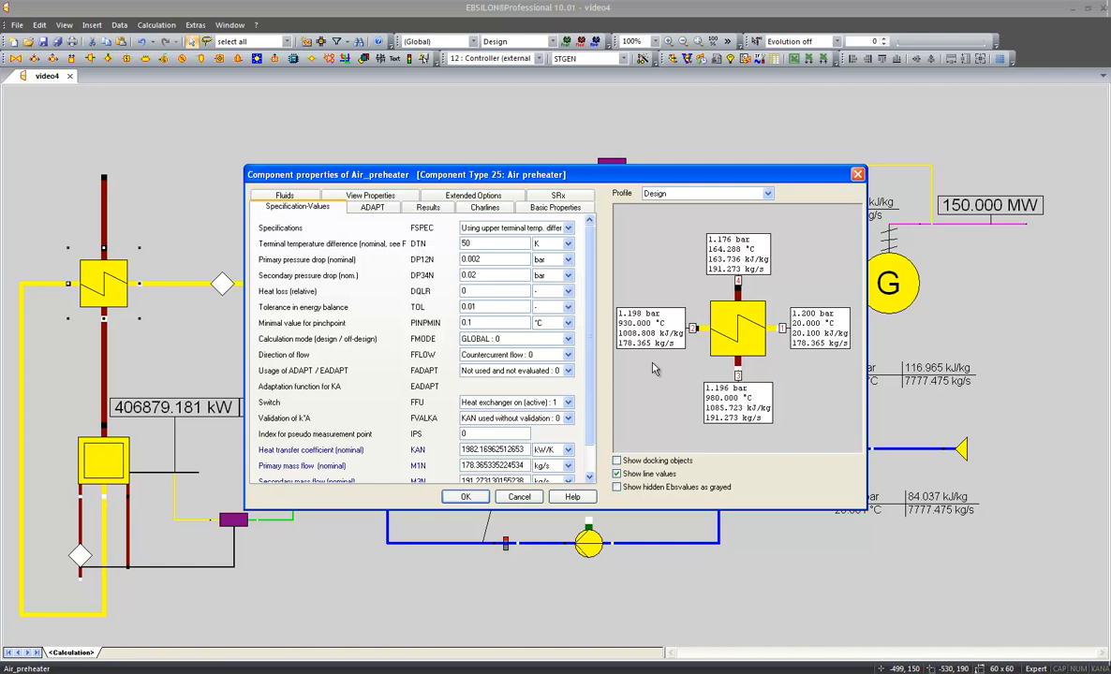
scroll(588, 373, "down", 1)
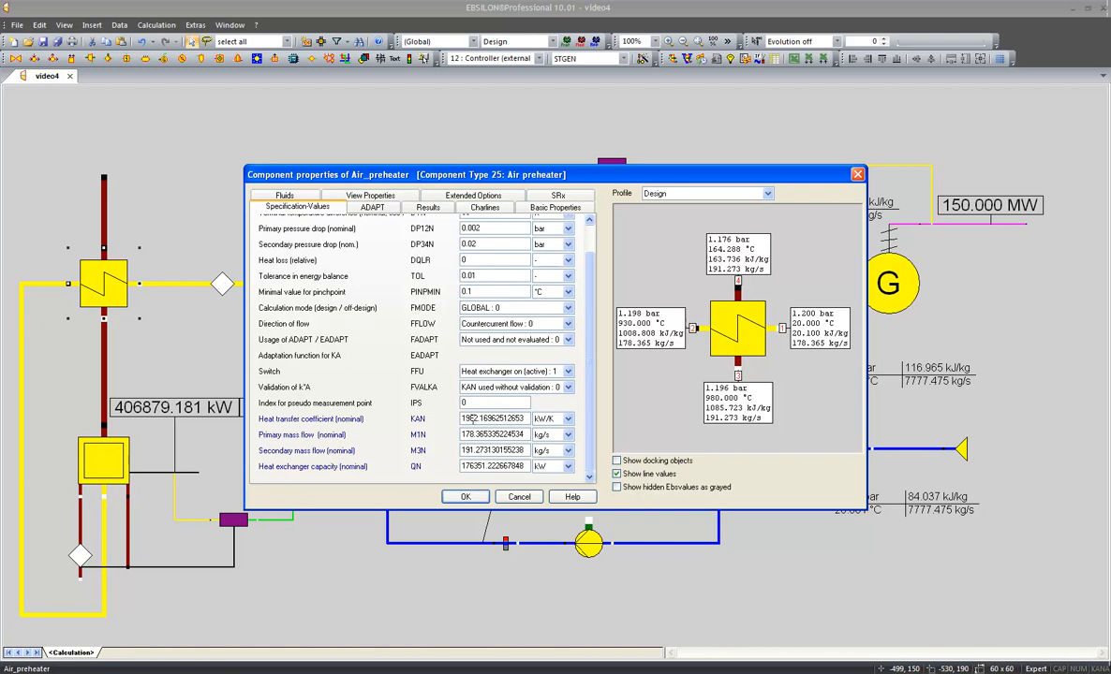
left_click(473, 499)
- Change the energy flow unit of the combustion chamber's heat output line to MW
double_click(175, 445)
left_click(332, 203)
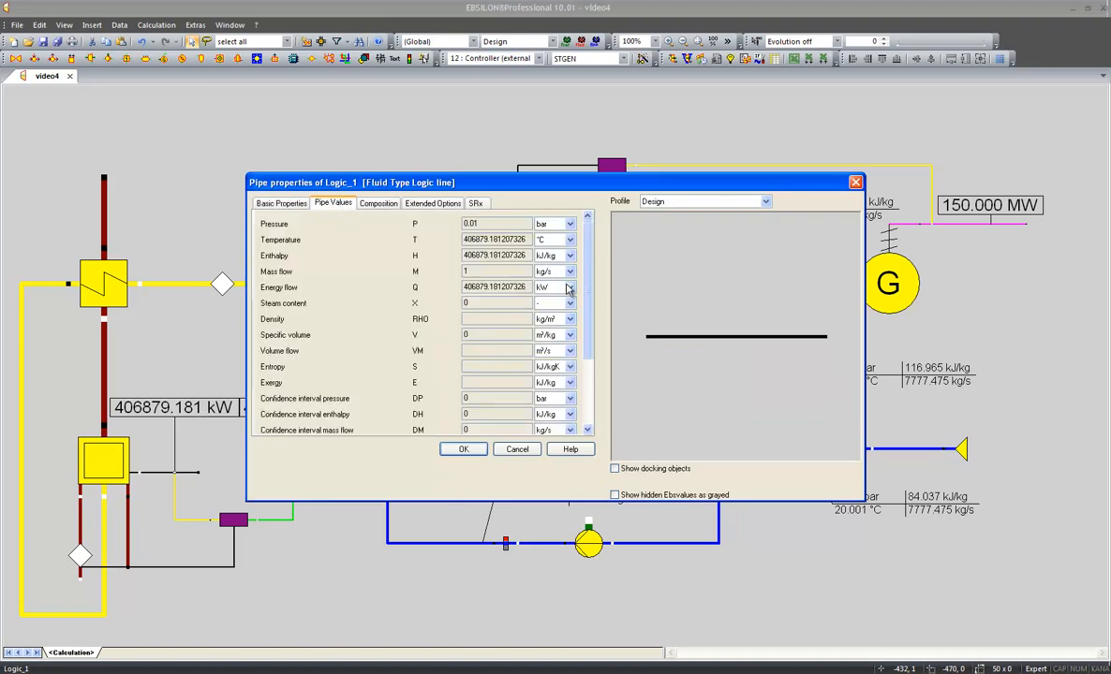
left_click(463, 450)
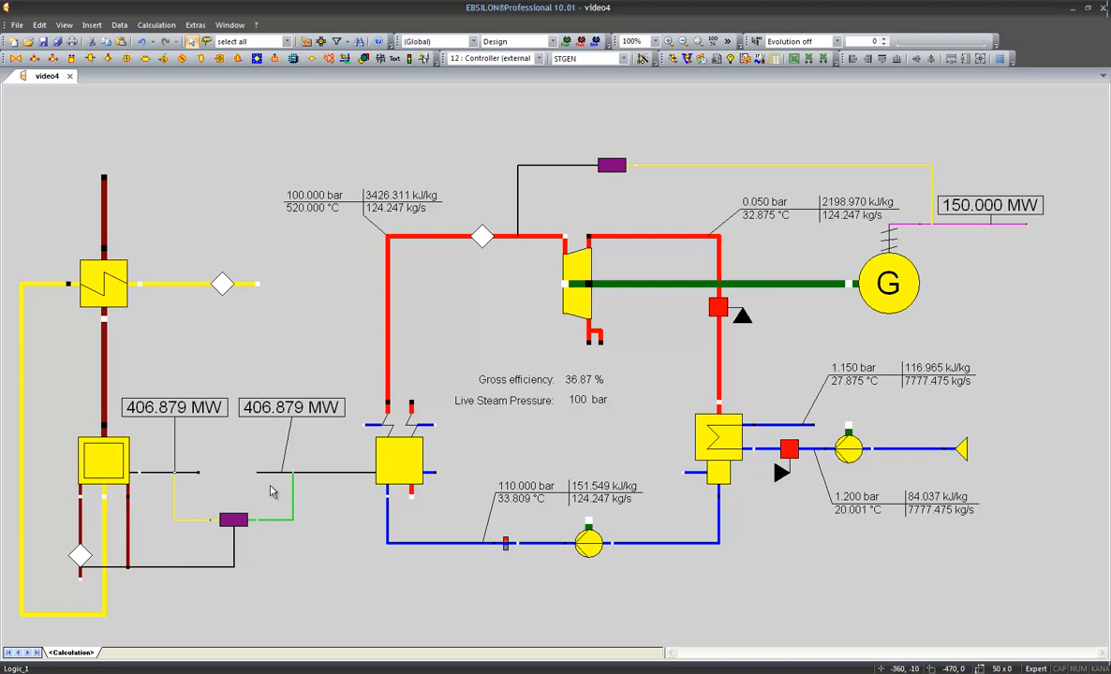
- Examine the fuel line's mass flow and the combustion chamber's nominal air ratio
mouse_move(82, 526)
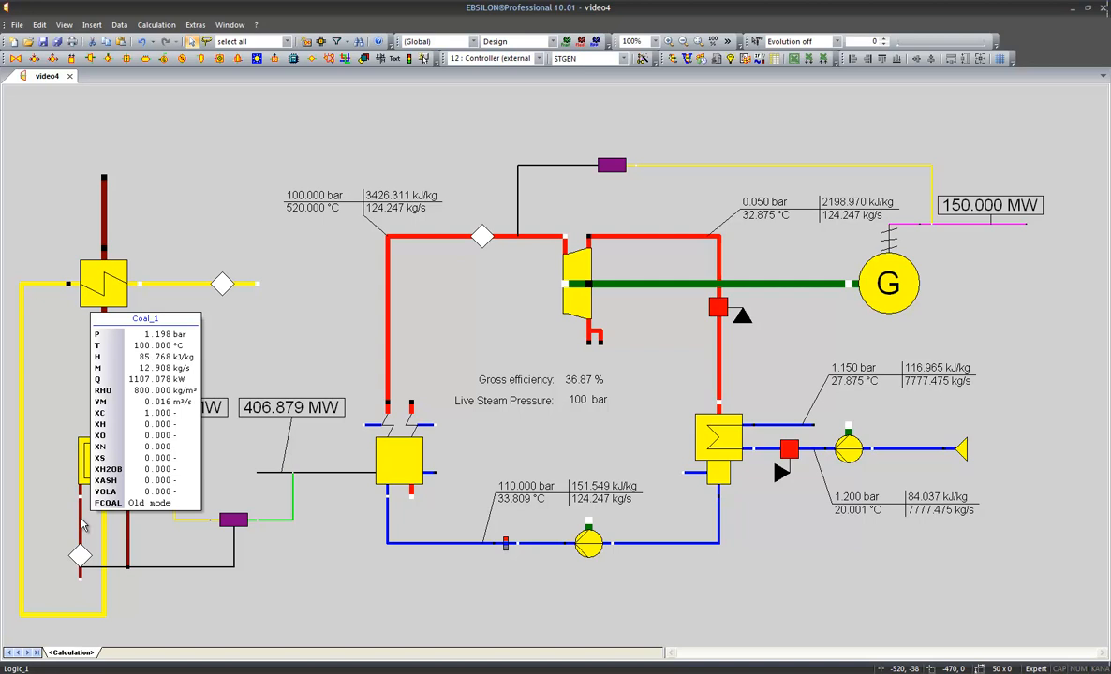
mouse_move(25, 521)
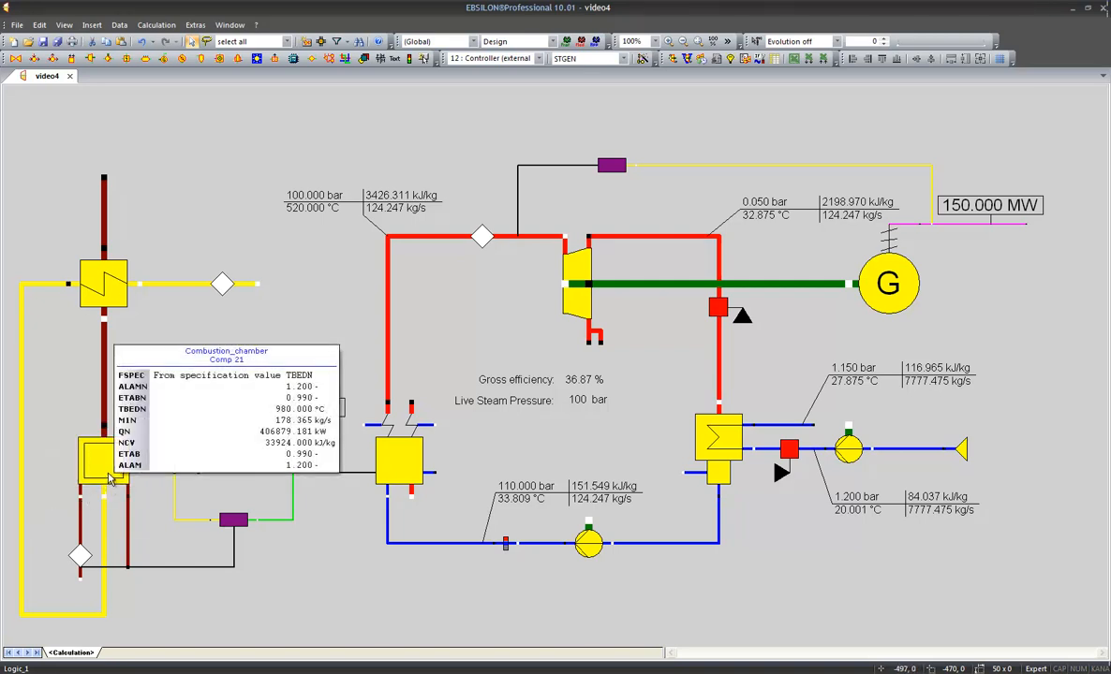
left_click(109, 479)
double_click(109, 478)
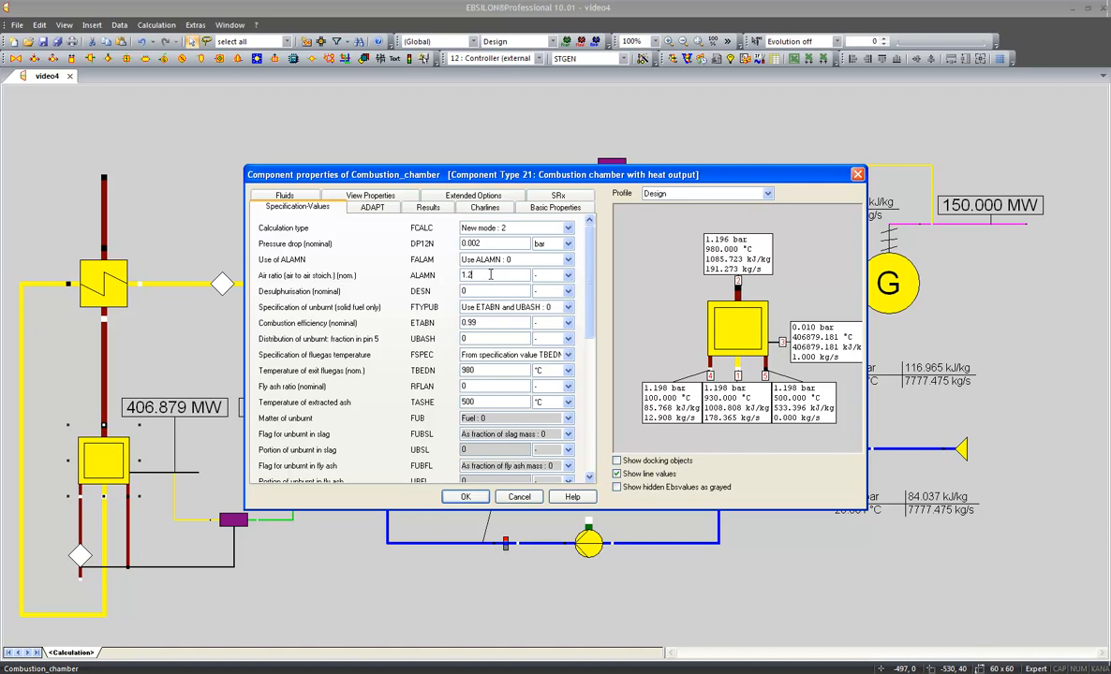
left_click_drag(491, 274, 480, 275)
left_click(469, 499)
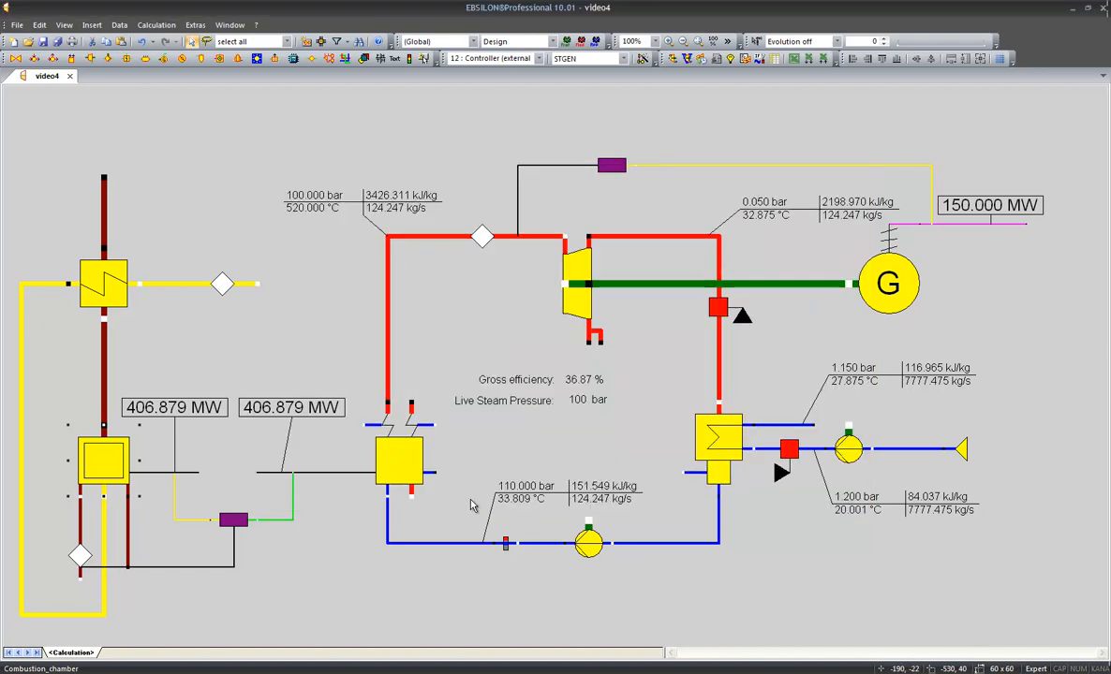
- Add value fields like the live steam one to the flue gas outlet, the air inlet and the fuel line
left_click(389, 210)
left_click_drag(389, 210, 226, 614)
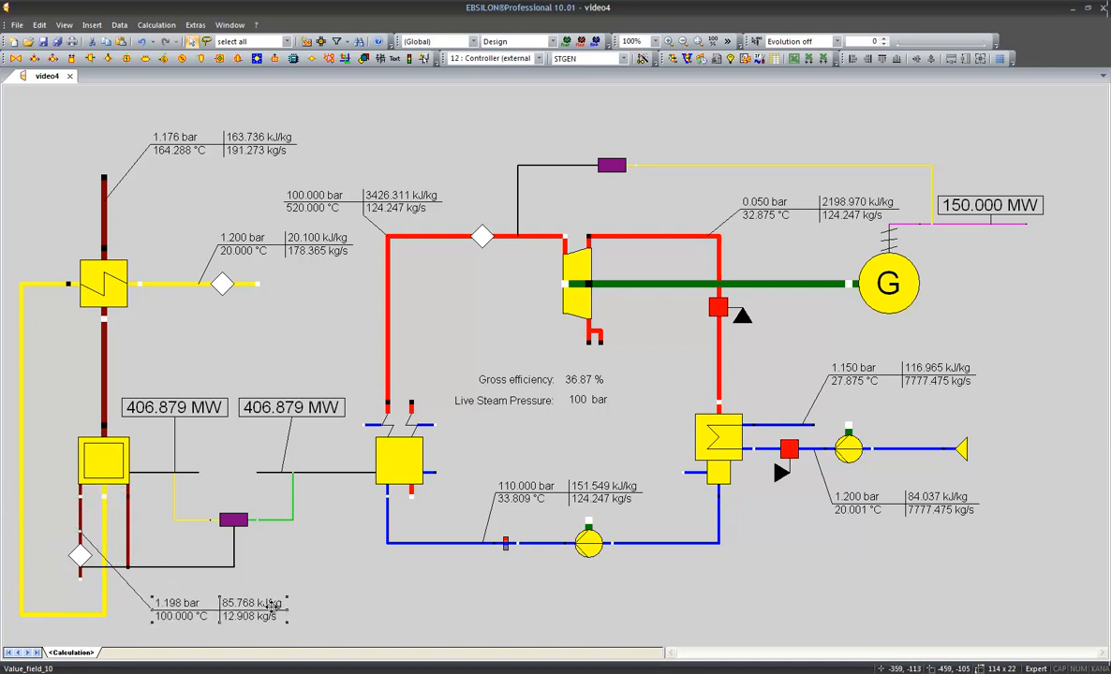
left_click(316, 608)
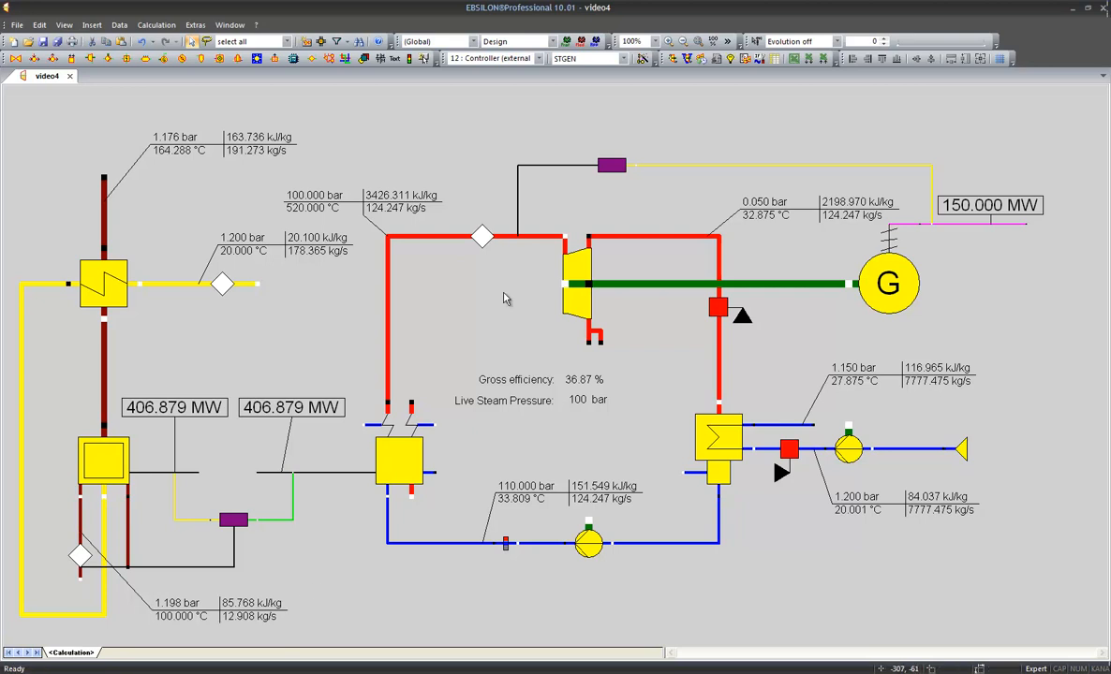
left_click(713, 41)
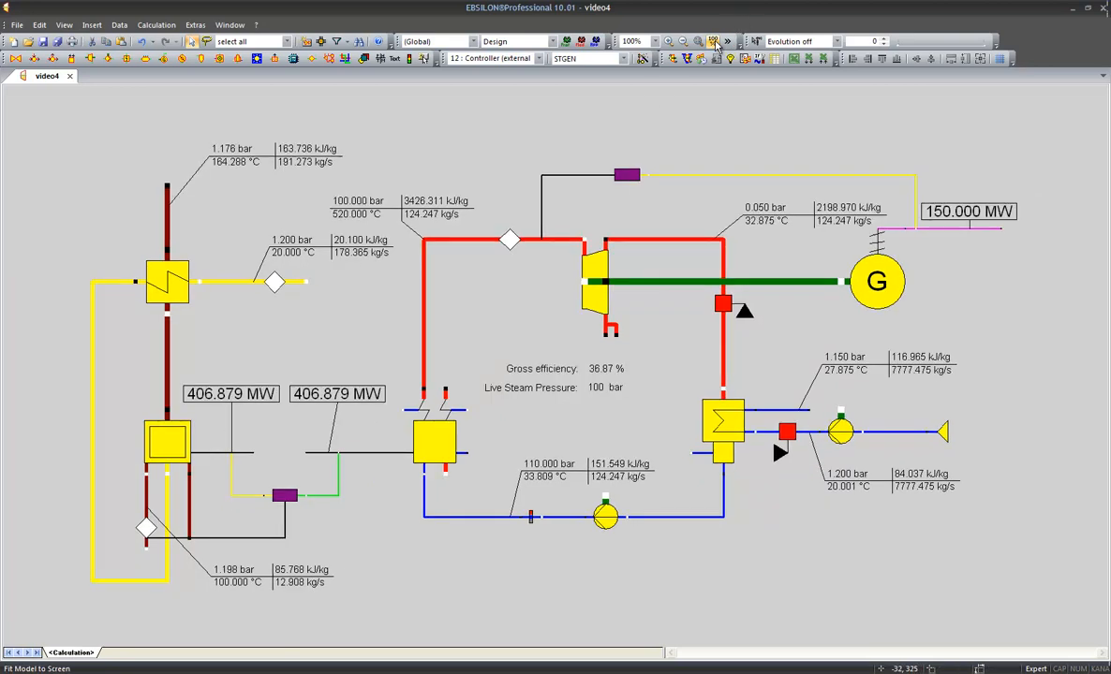